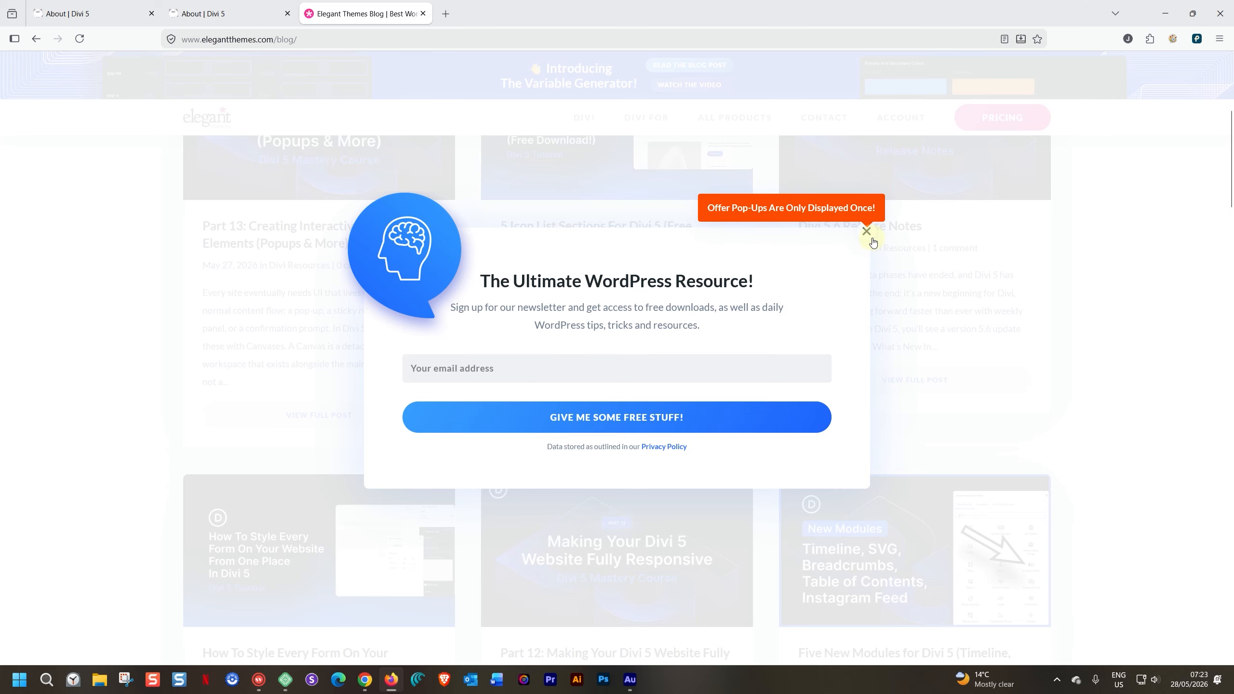
# - Dismiss the newsletter offer and open the Part 13 blog post on creating interactive off-canvas elements
pyautogui.click(867, 232)
pyautogui.scroll(1, 108, 334)
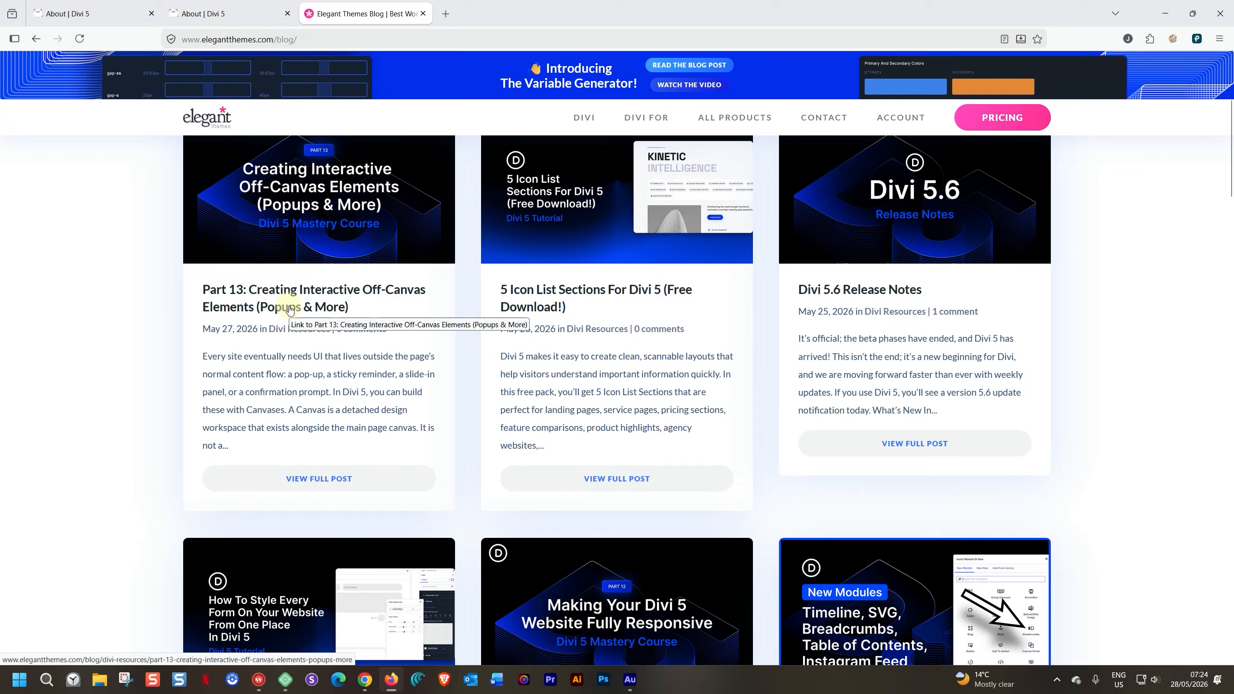
pyautogui.click(478, 310)
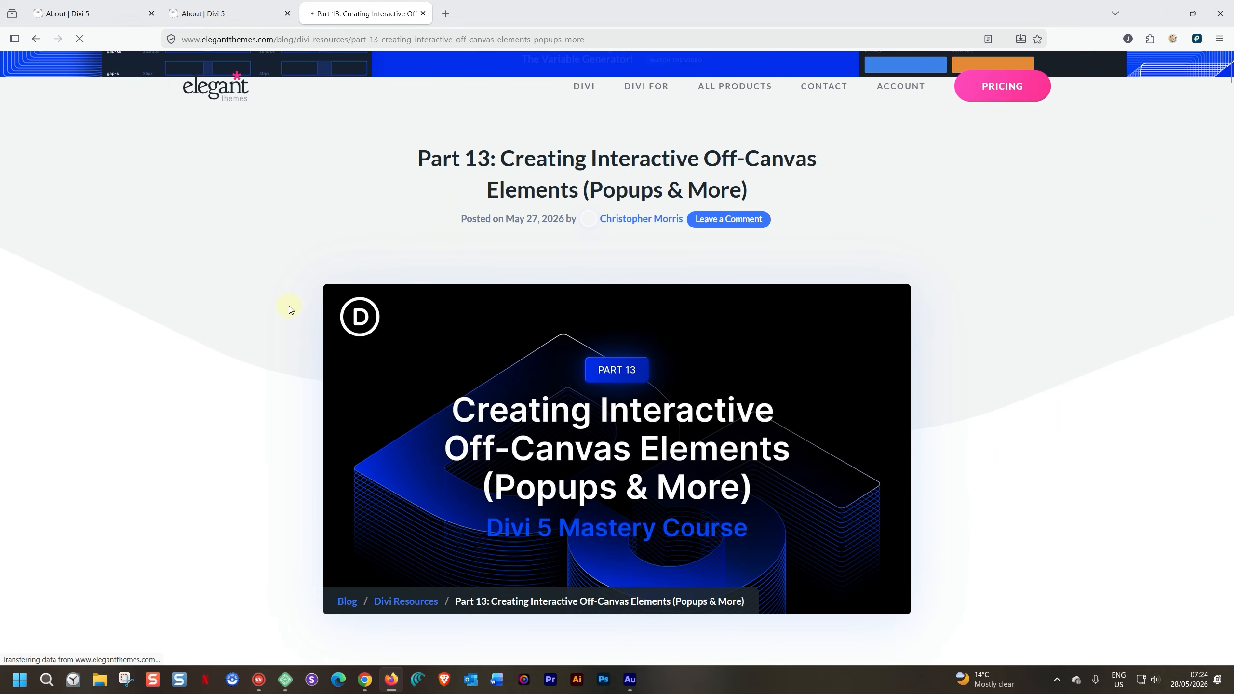
# - Skim the article's canvas explanation, Event Reminder Notice instructions and table of contents, and close the article
pyautogui.scroll(-5, 207, 428)
pyautogui.scroll(-10, 206, 430)
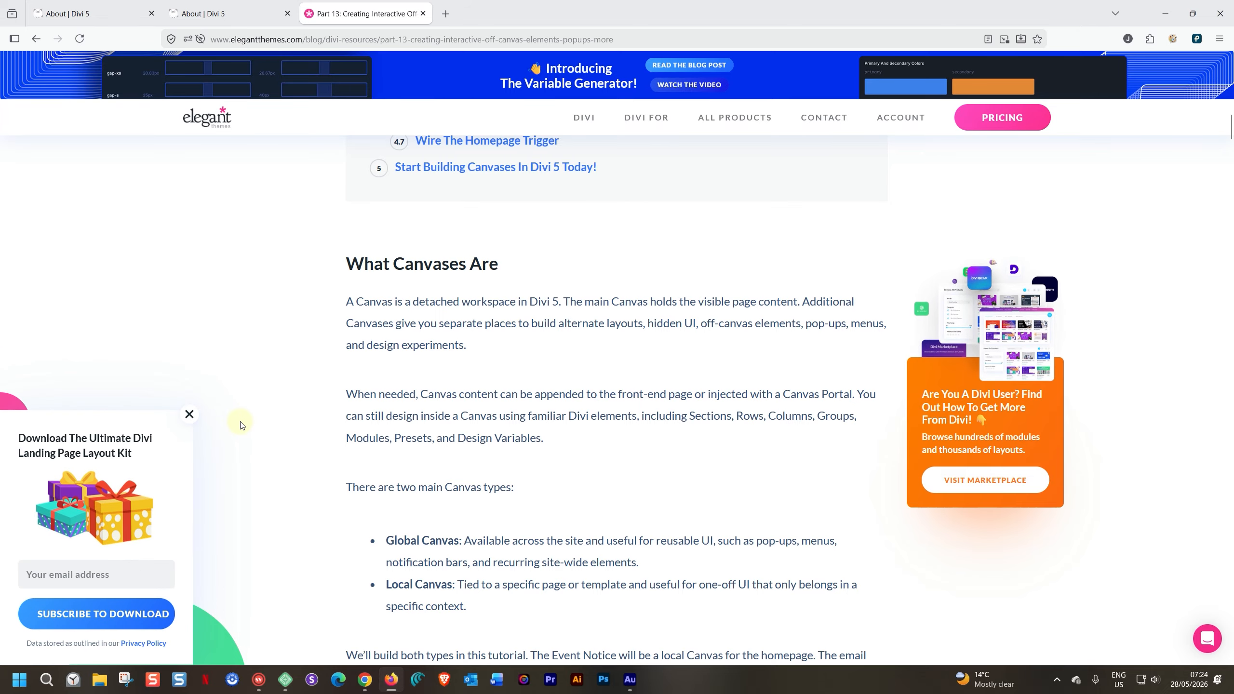
pyautogui.scroll(-10, 242, 425)
pyautogui.scroll(-20, 241, 424)
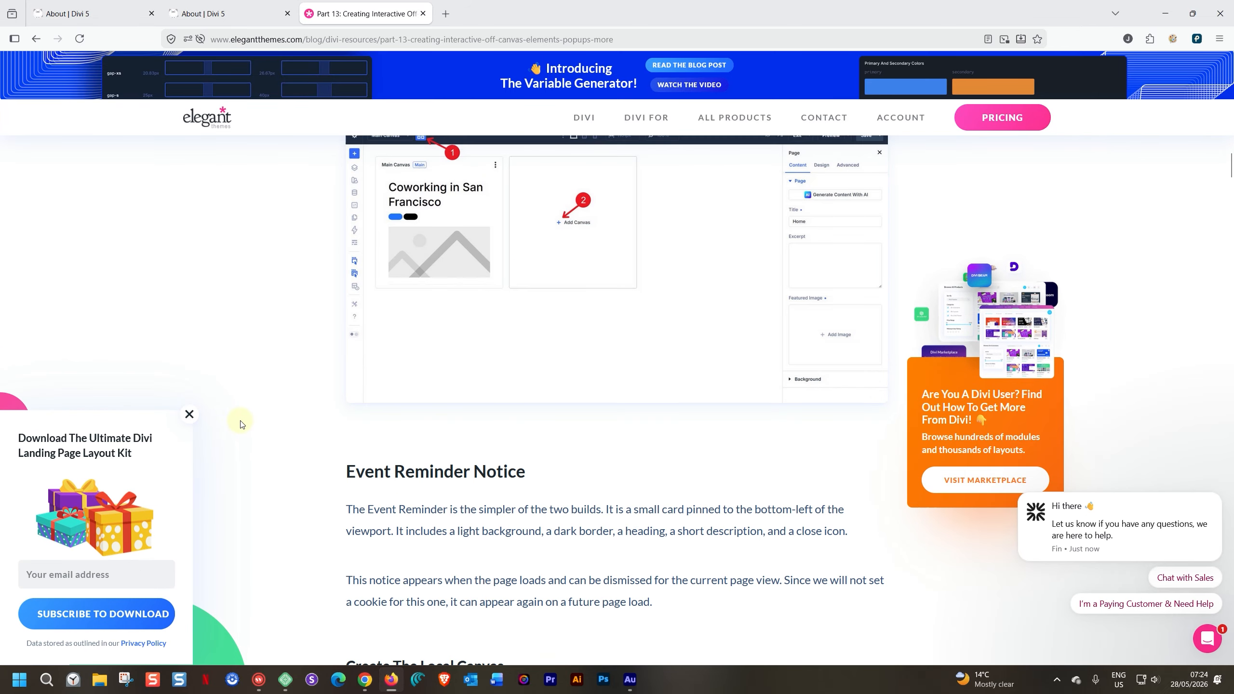
pyautogui.scroll(-7, 241, 425)
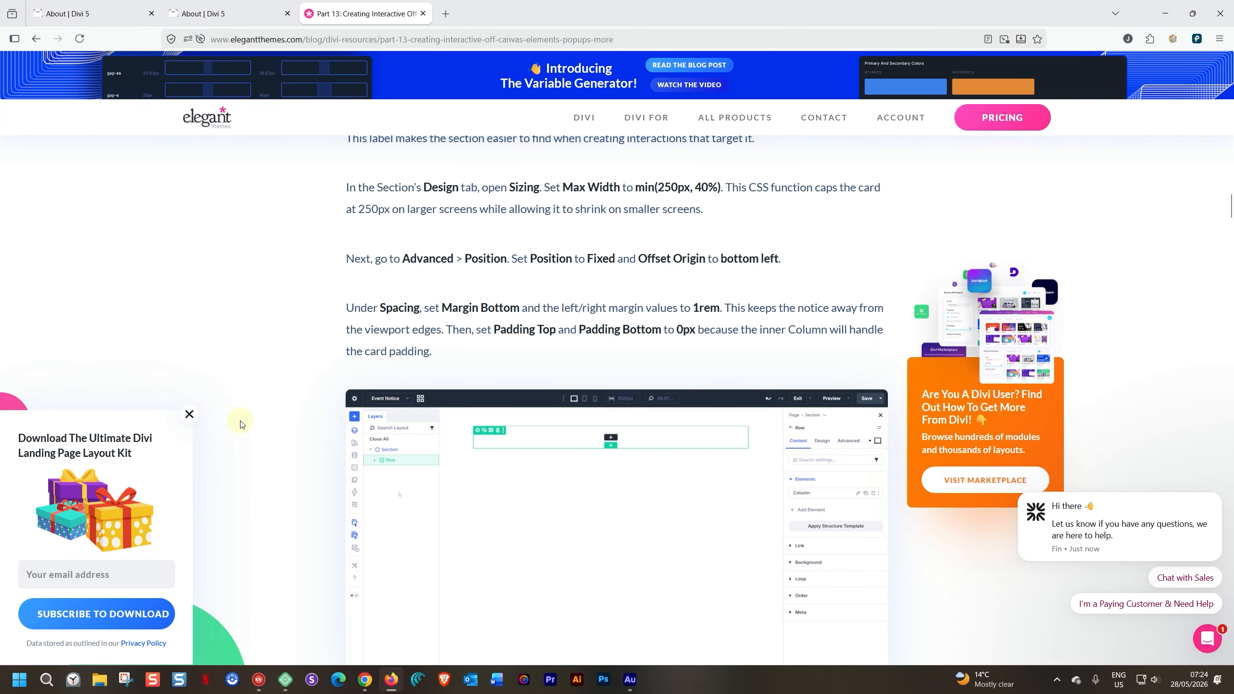
pyautogui.scroll(-9, 241, 425)
pyautogui.scroll(15, 243, 426)
pyautogui.scroll(20, 243, 425)
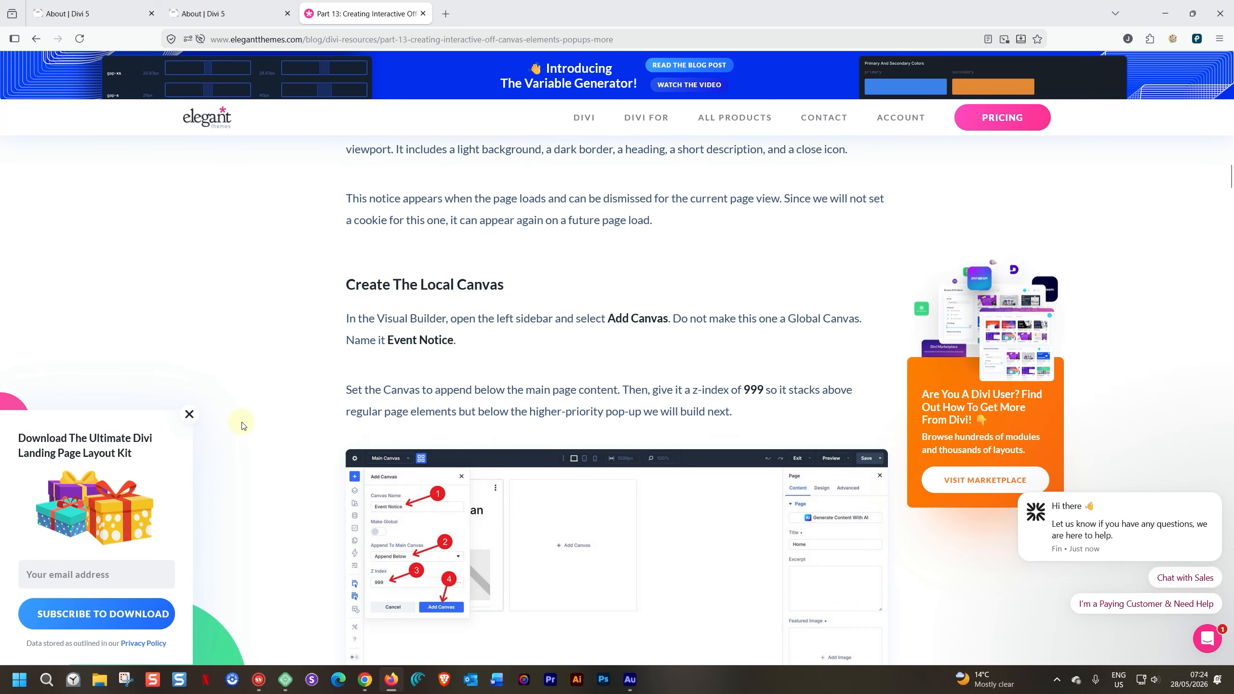
pyautogui.scroll(15, 243, 426)
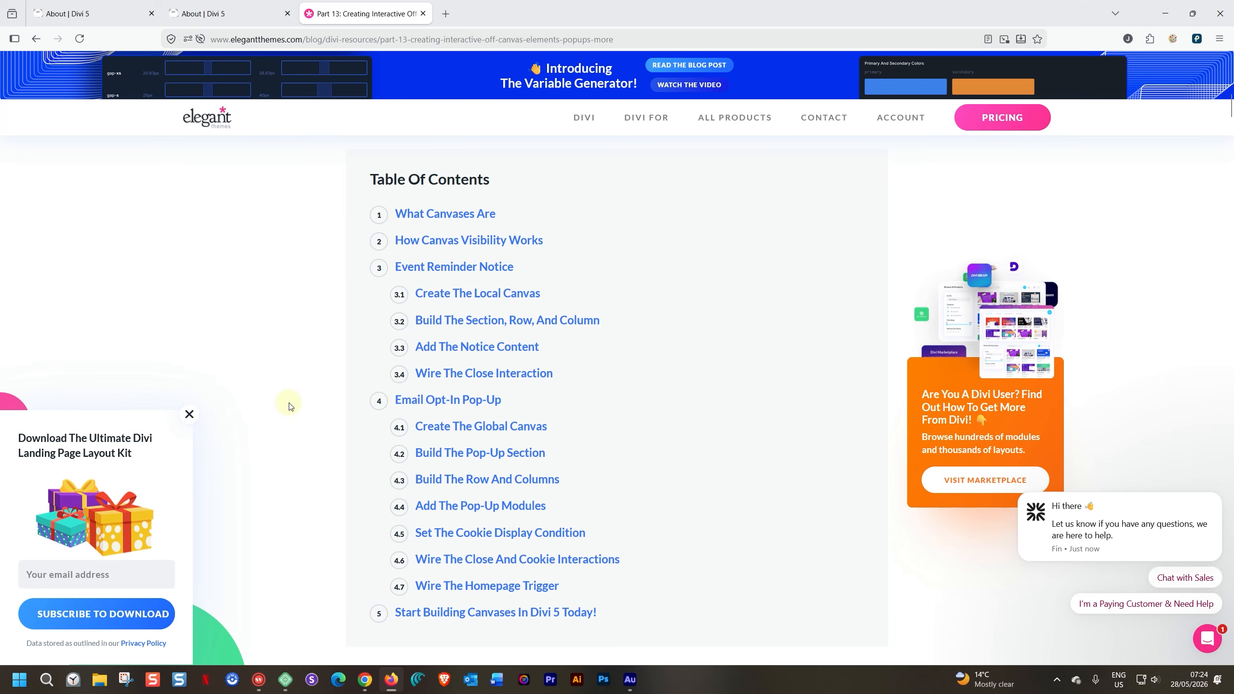
pyautogui.scroll(5, 289, 409)
pyautogui.scroll(8, 289, 408)
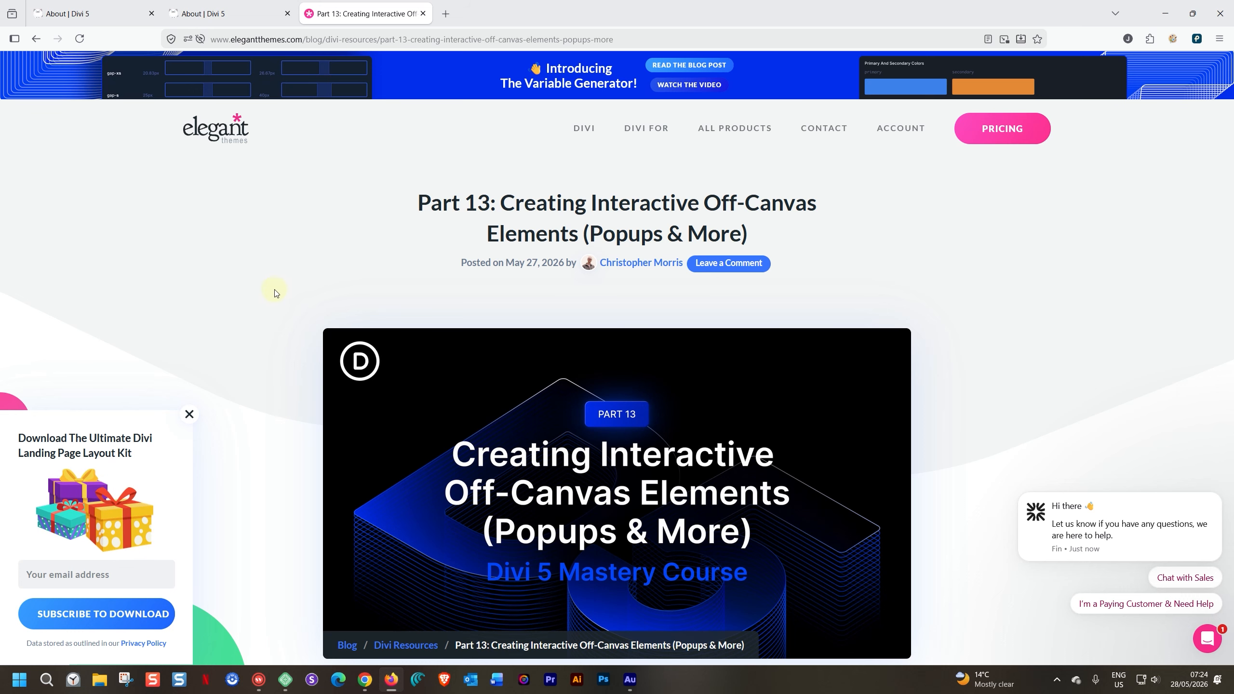
pyautogui.click(423, 13)
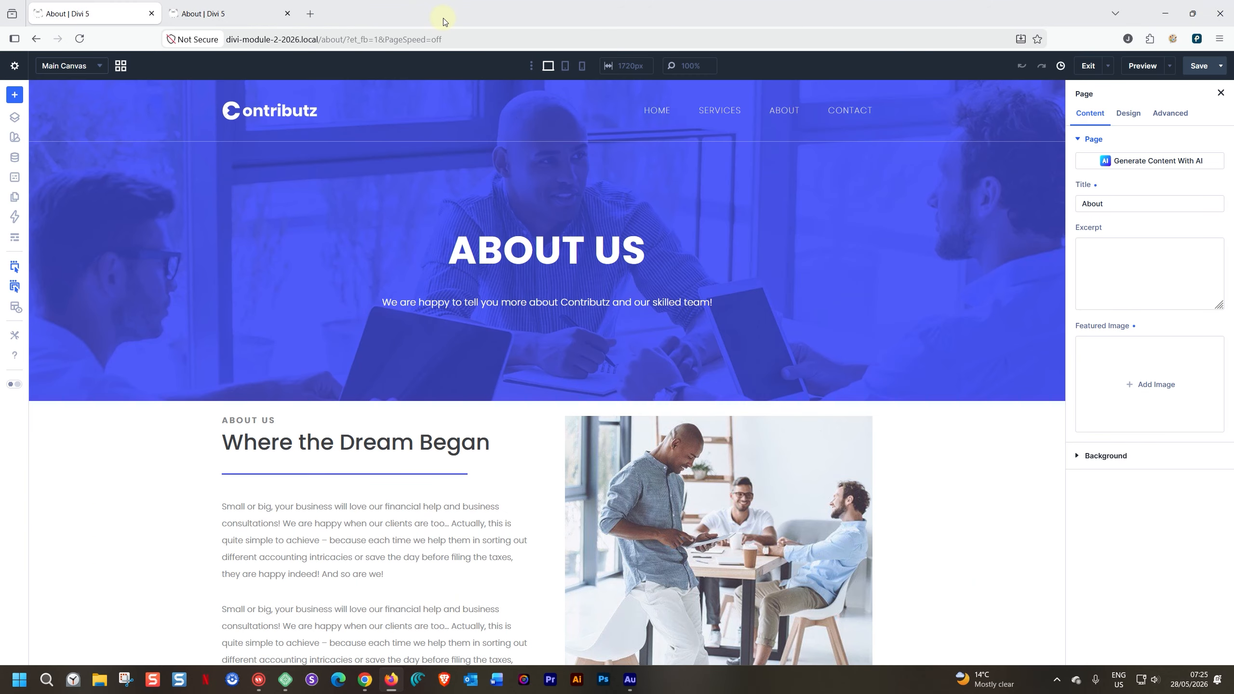
# - Set the top padding of the "Where the Dream Began" section to 100 px for desktop
pyautogui.scroll(-4, 154, 359)
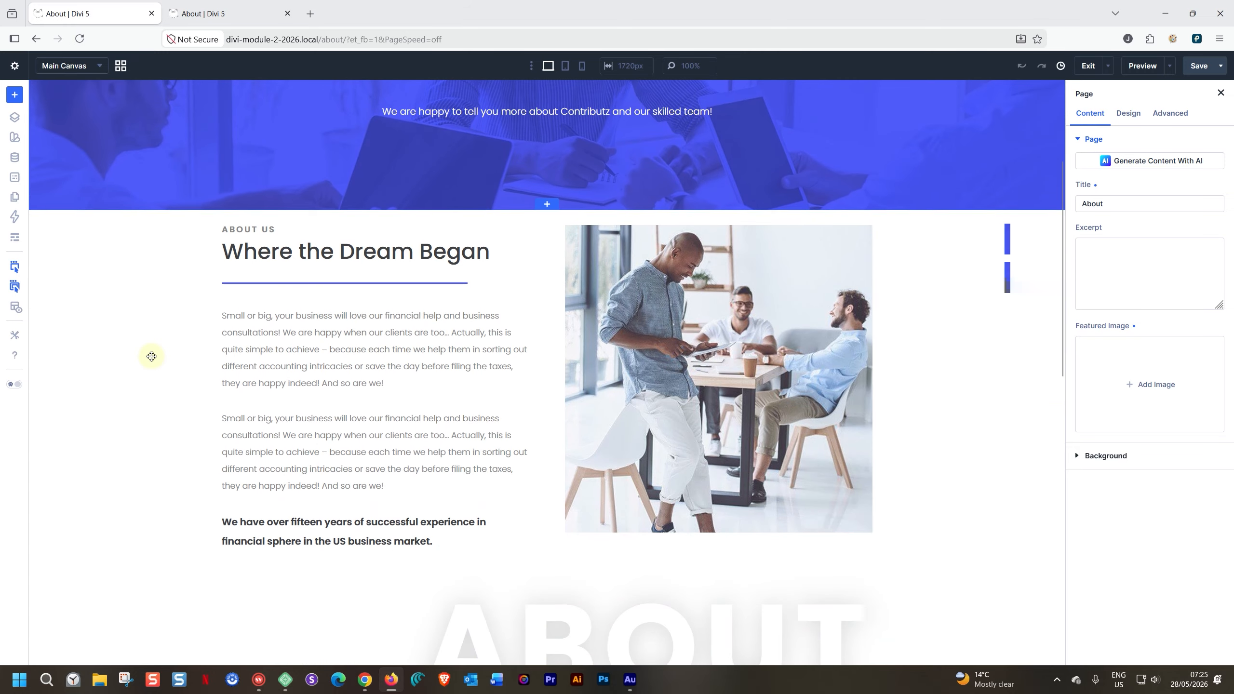
pyautogui.click(147, 236)
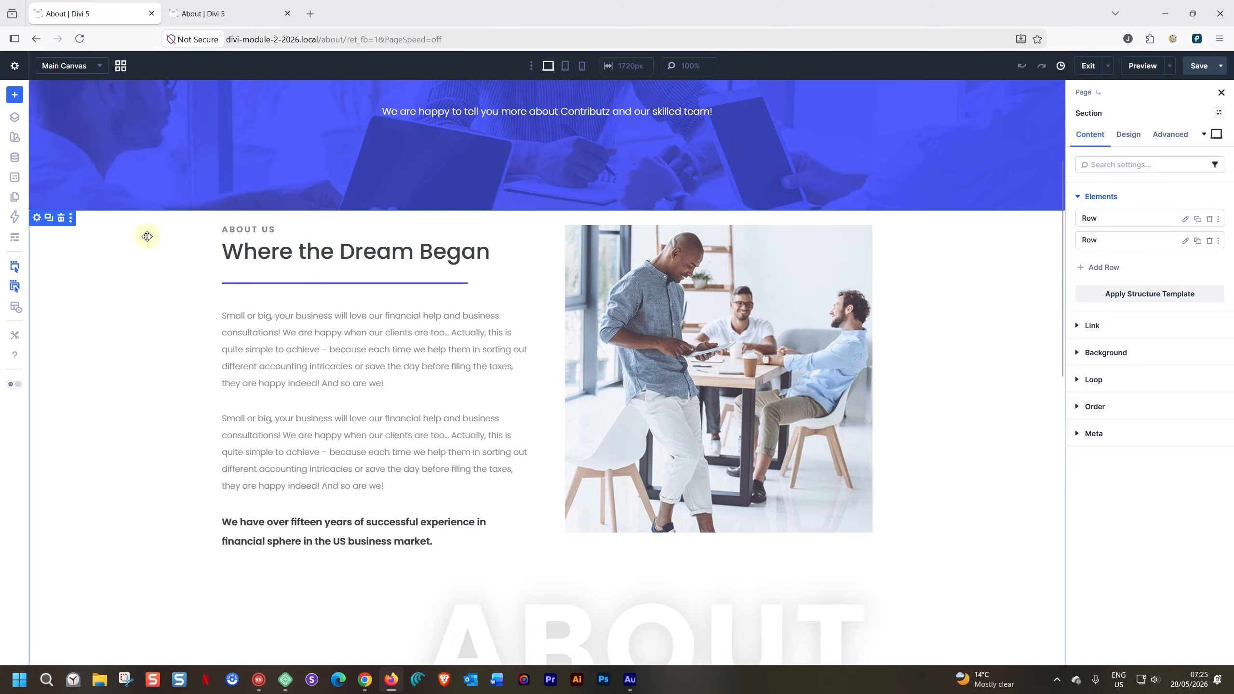
pyautogui.click(1128, 135)
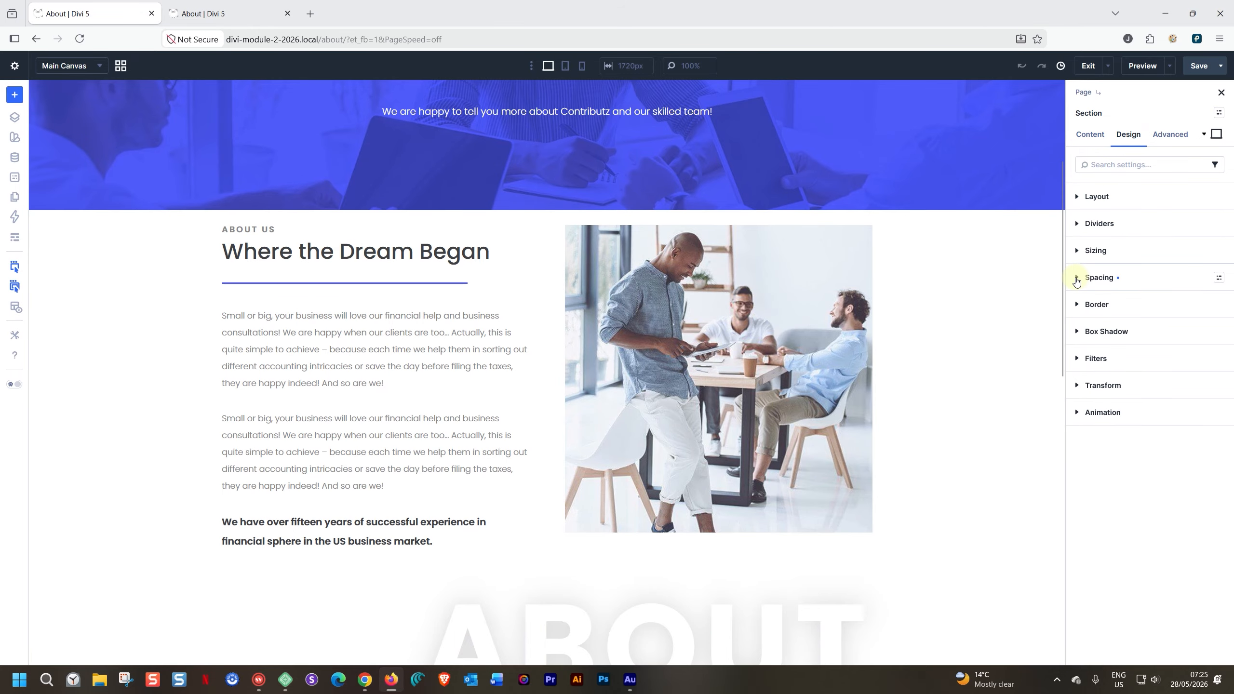
pyautogui.click(1088, 277)
pyautogui.moveTo(1095, 408); pyautogui.dragTo(1043, 405)
pyautogui.click(1152, 422)
pyautogui.write('100')
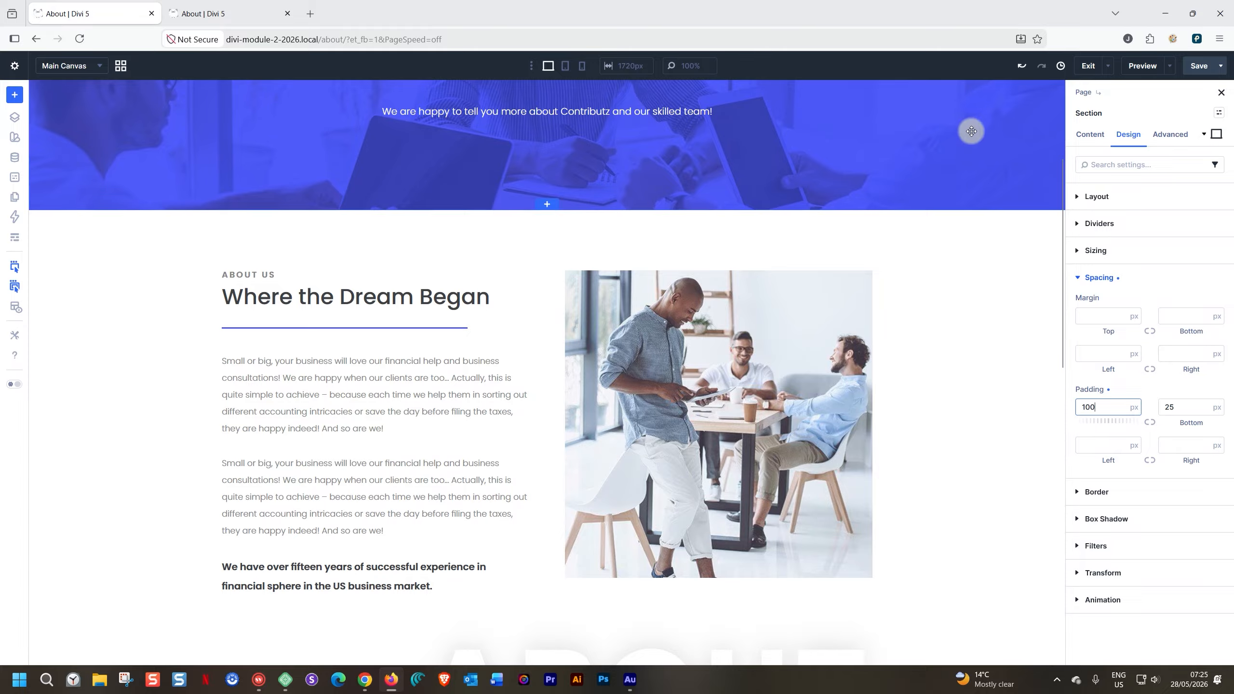
# - Clear the section's tablet top padding, check the phone layout, and return to the desktop view
pyautogui.click(565, 65)
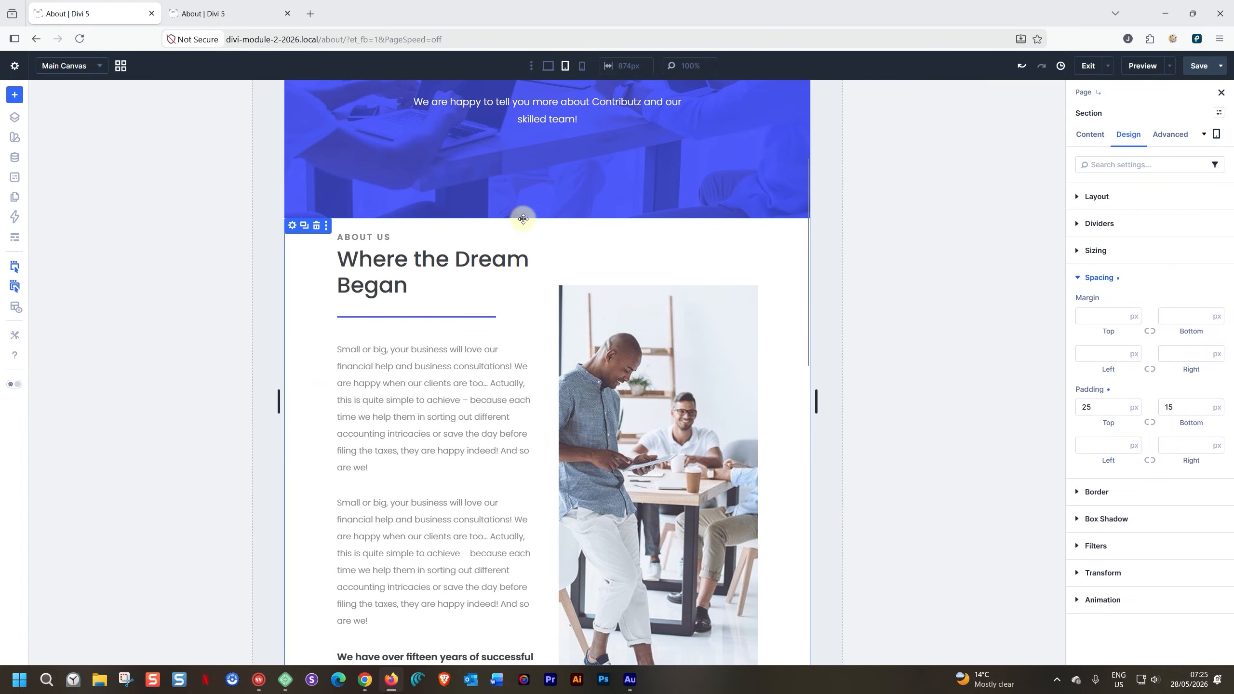
pyautogui.moveTo(1094, 406); pyautogui.dragTo(1060, 408)
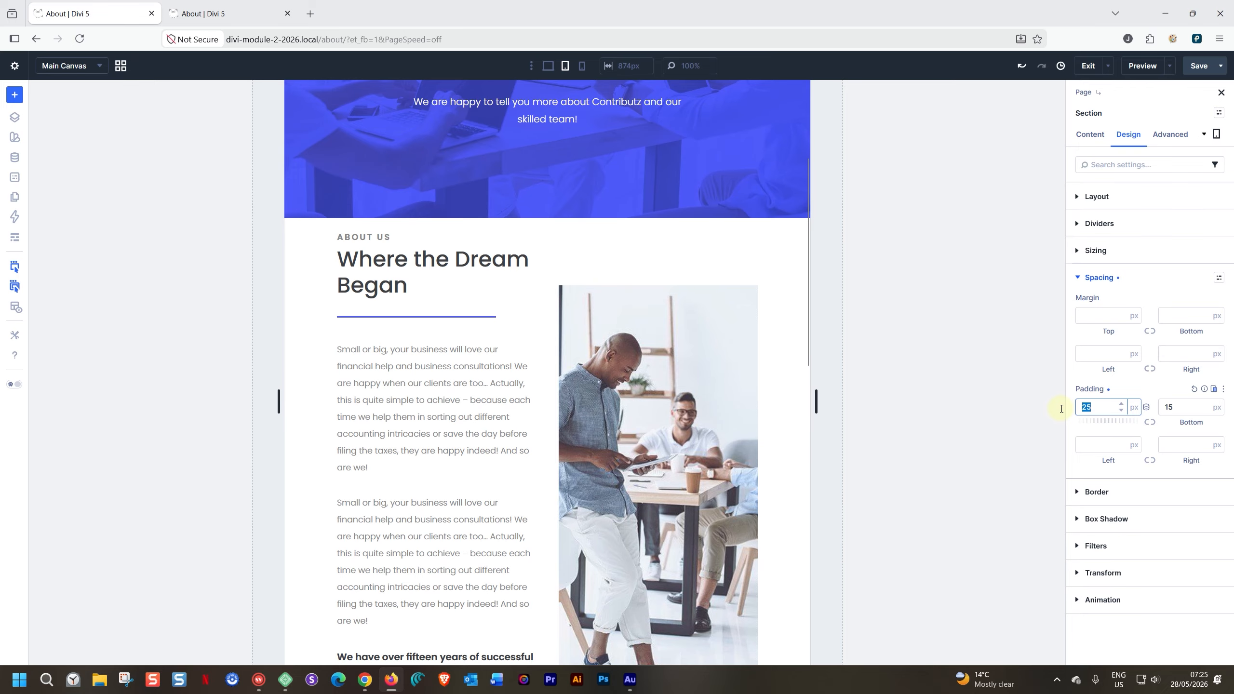
pyautogui.press('BackSpace')
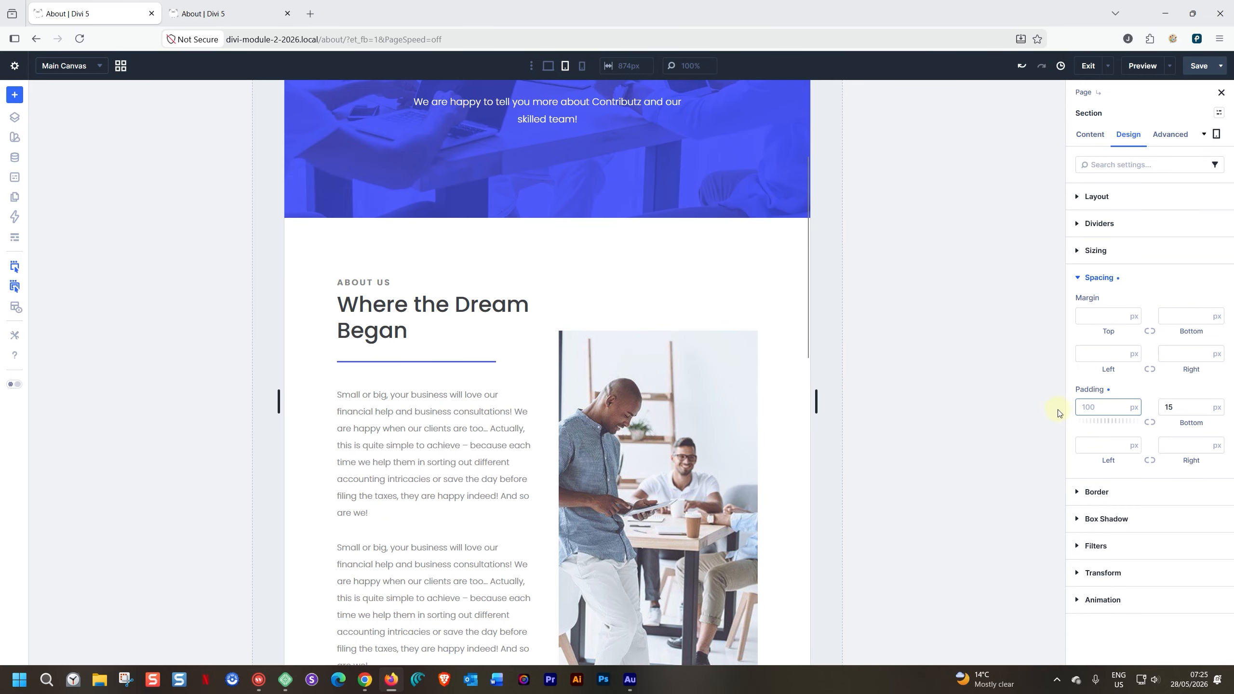
pyautogui.click(582, 65)
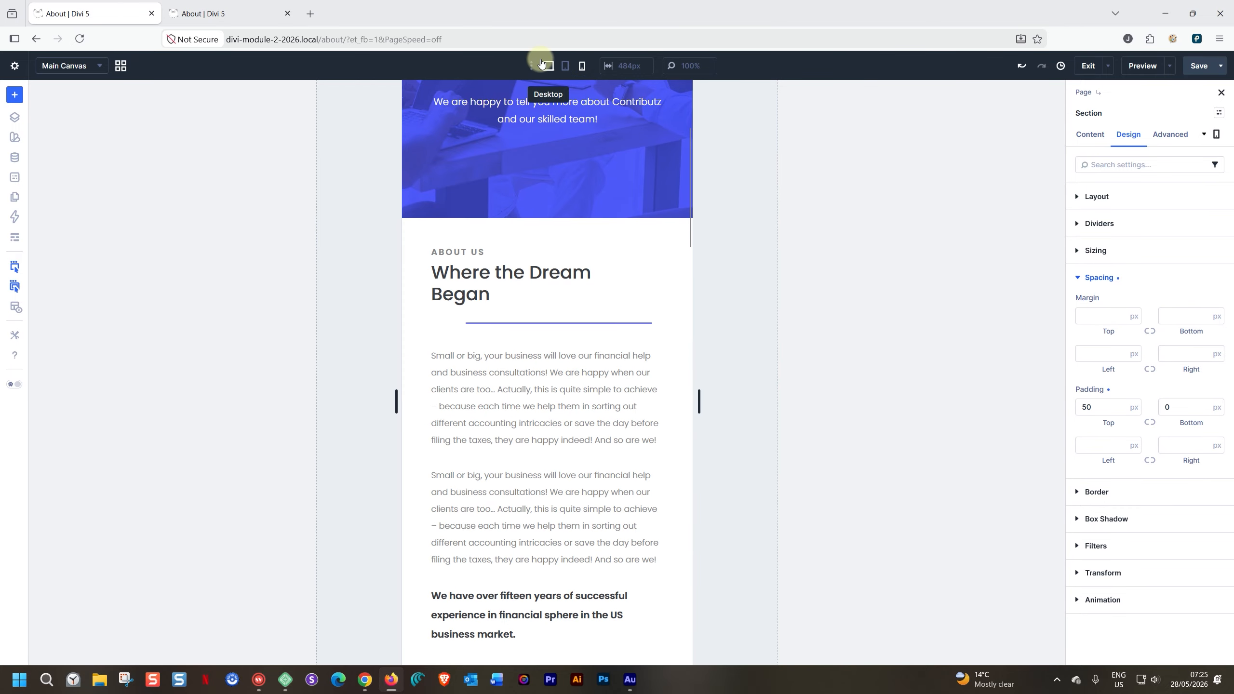
pyautogui.click(548, 66)
# - Review the About page's hero, story, team and client logo sections
pyautogui.scroll(-10, 270, 340)
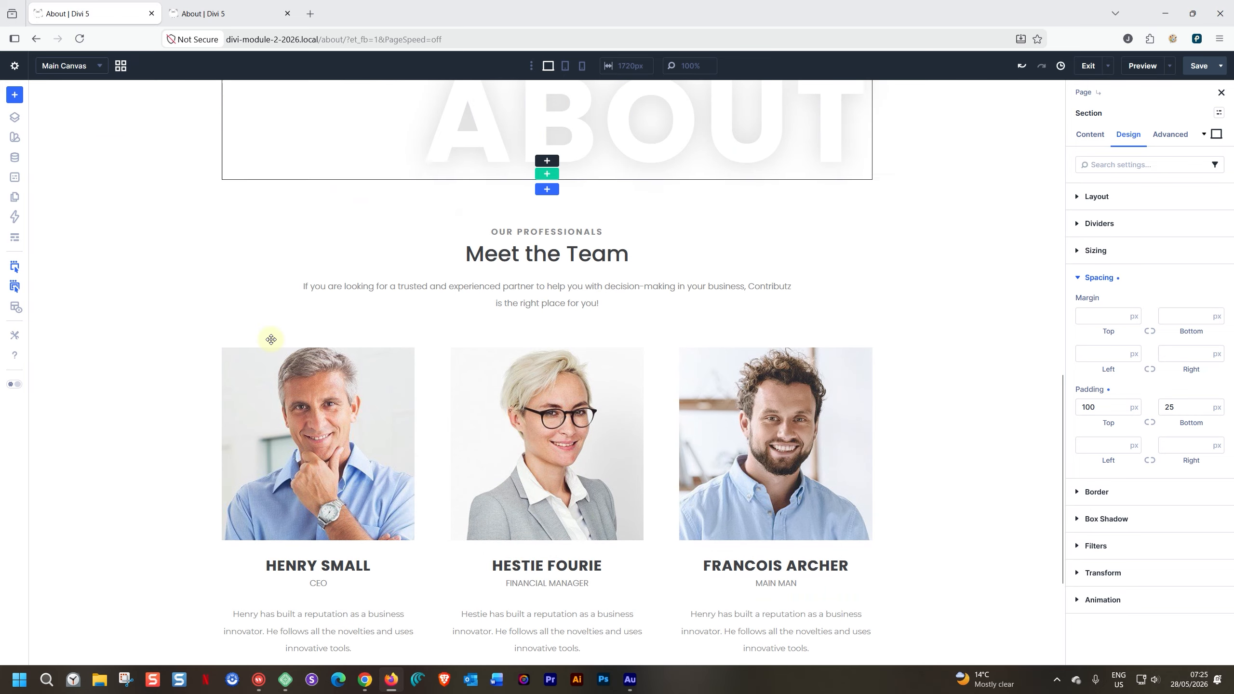
pyautogui.scroll(-1, 271, 339)
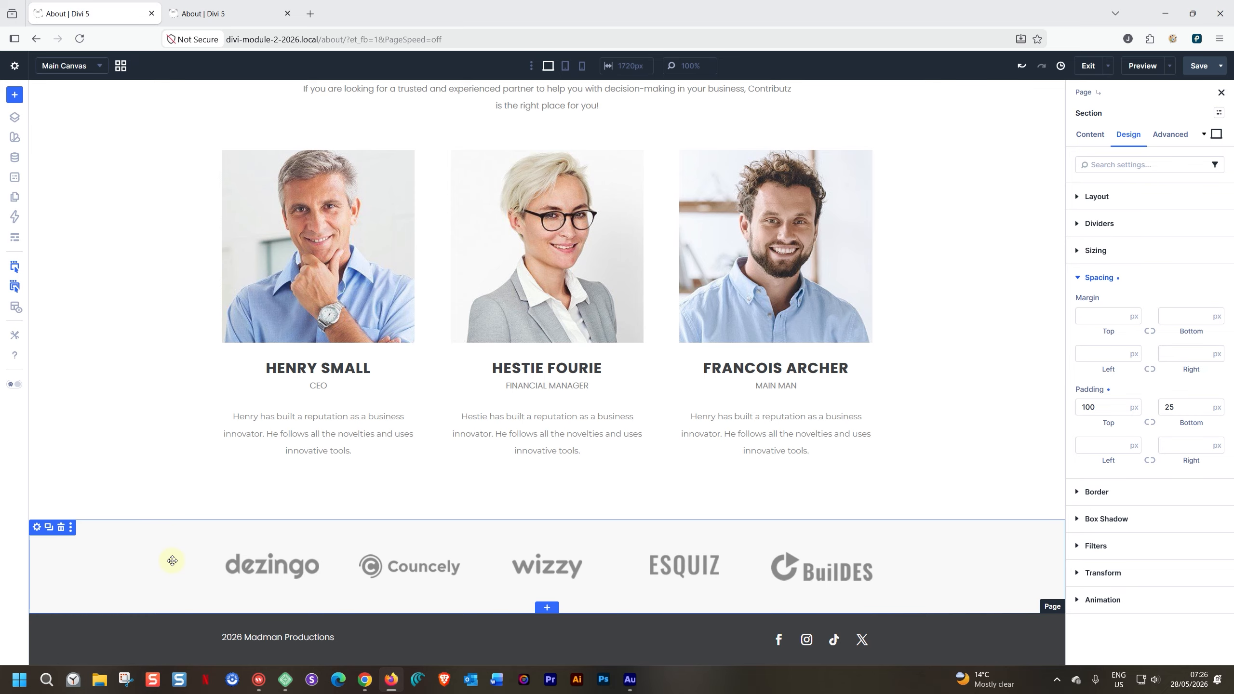
pyautogui.scroll(15, 172, 560)
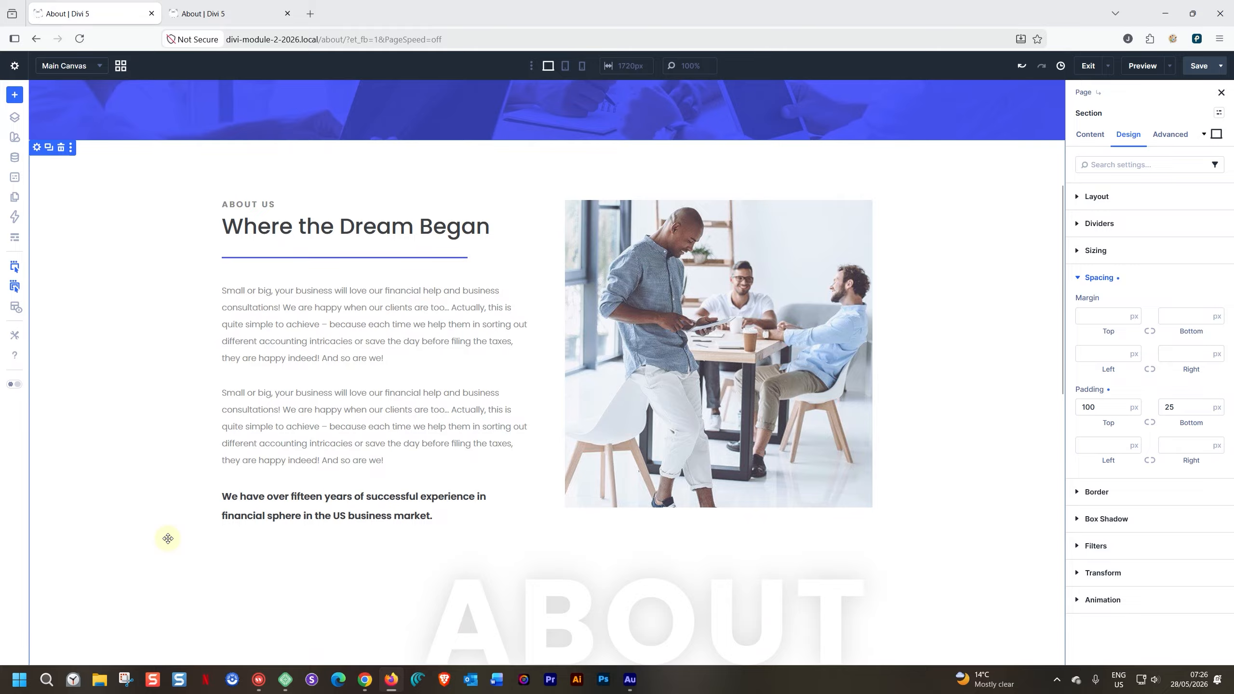
pyautogui.scroll(5, 168, 538)
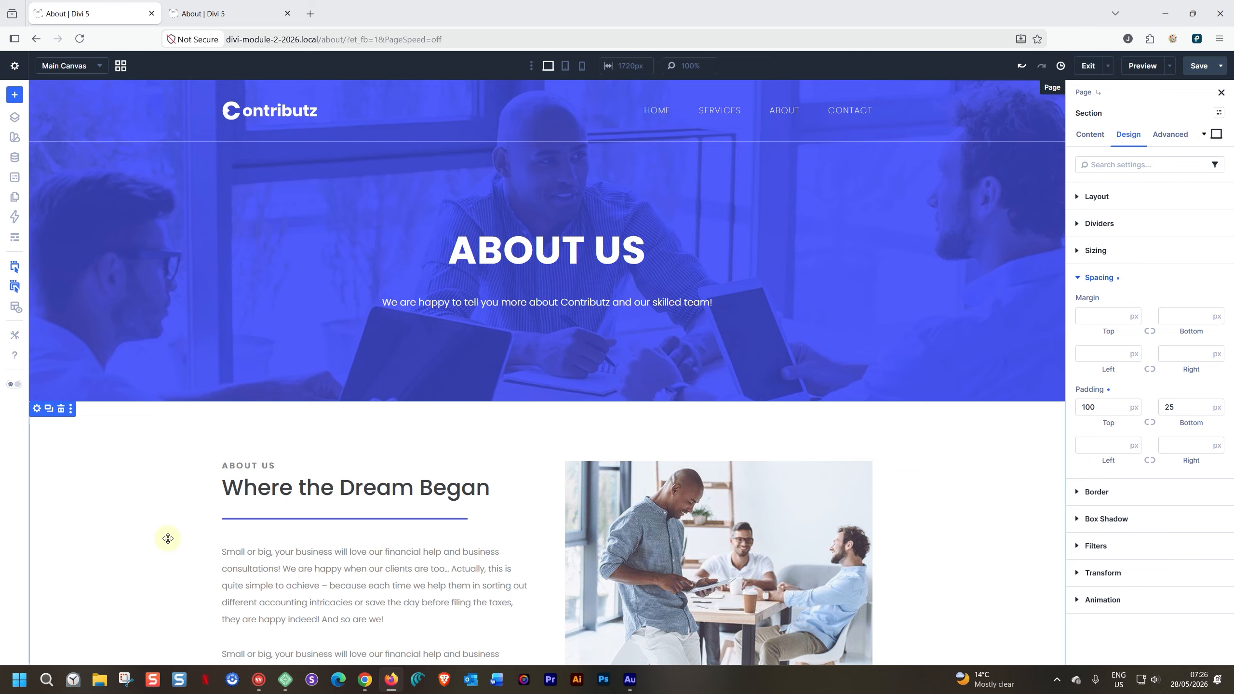
pyautogui.scroll(-5, 169, 539)
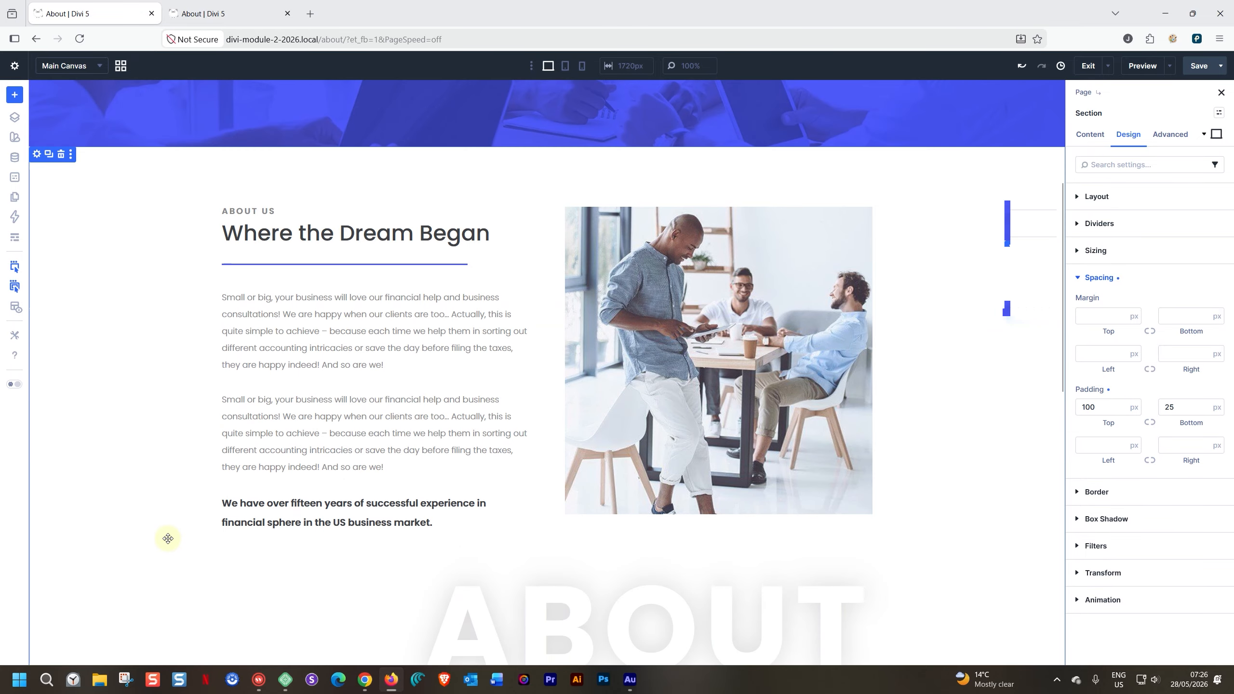
pyautogui.scroll(-10, 168, 539)
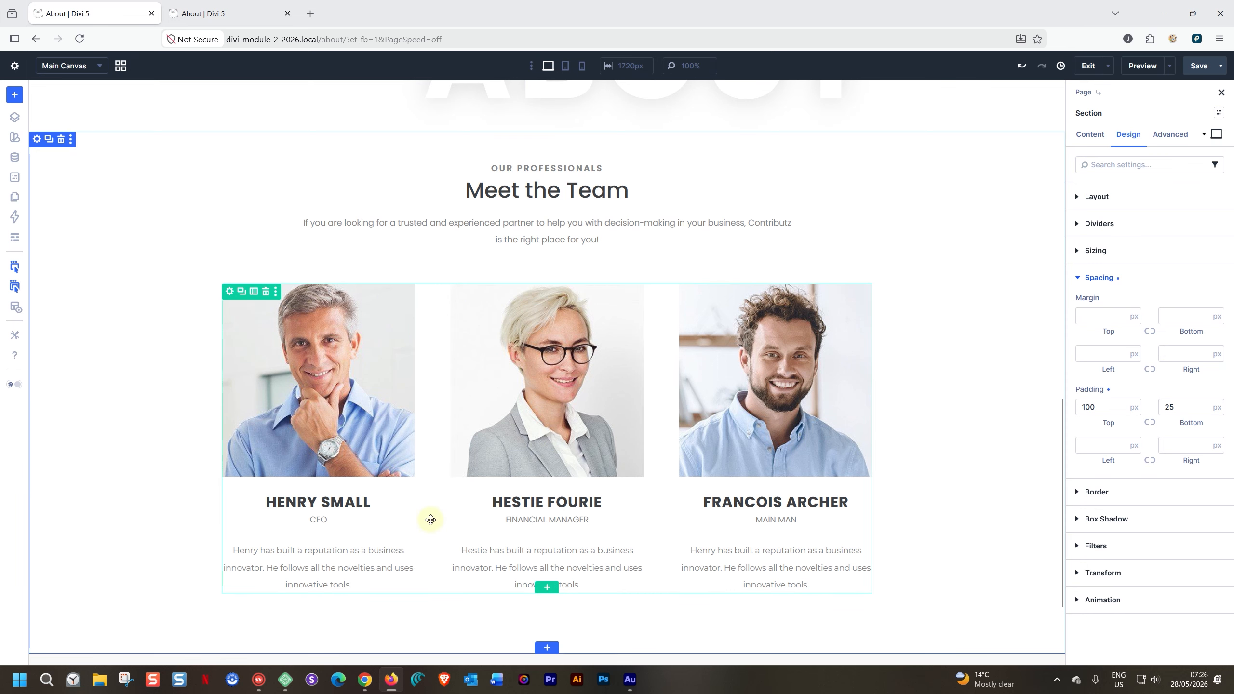
pyautogui.scroll(15, 430, 519)
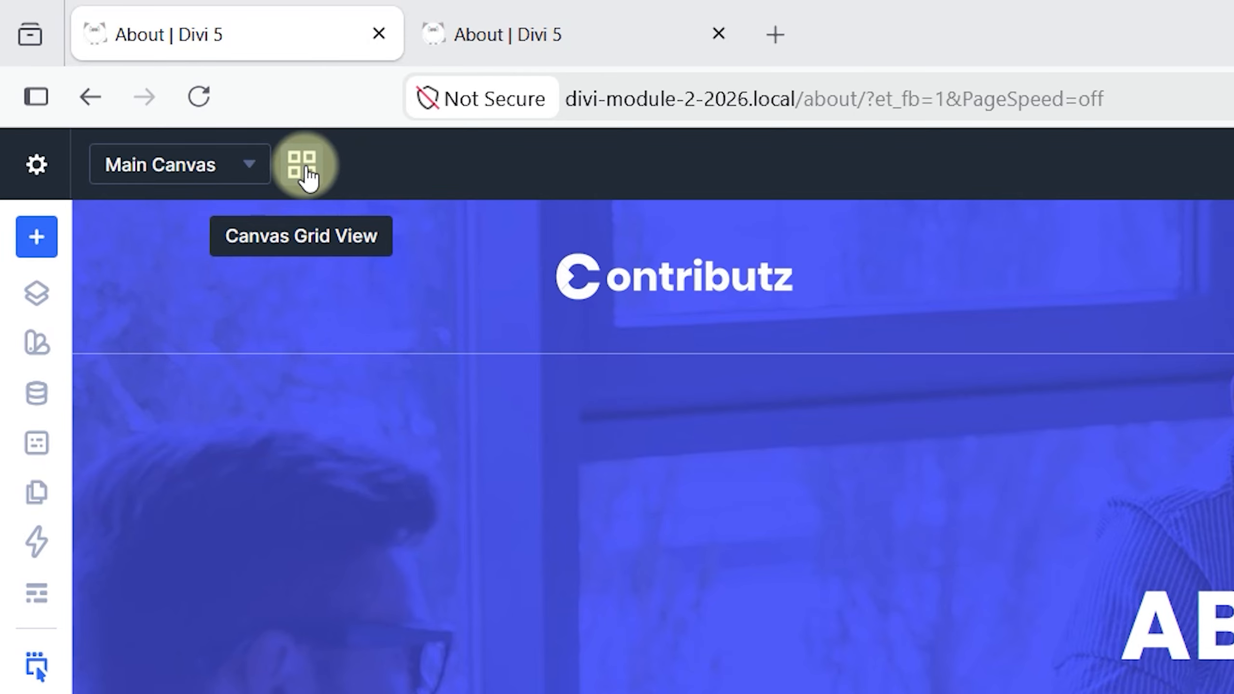
# - Create a non-global canvas named "Notice - Team Building" without appending it, and insert a single-column row
pyautogui.click(256, 171)
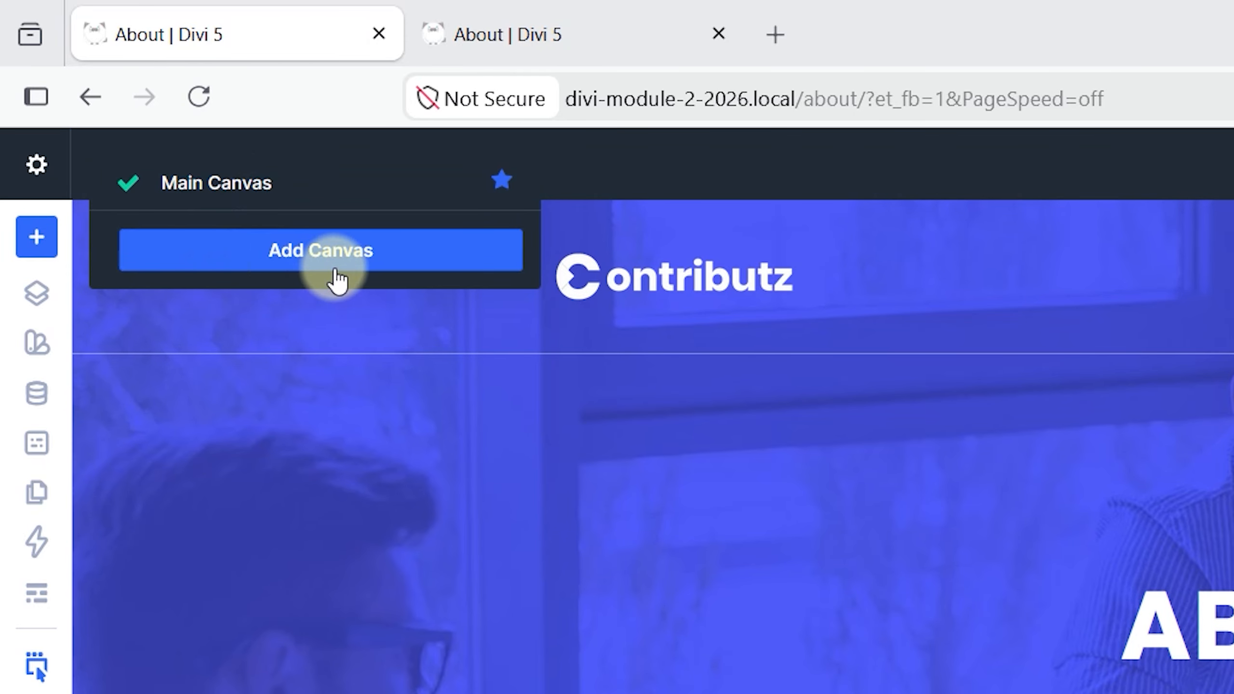
pyautogui.click(664, 156)
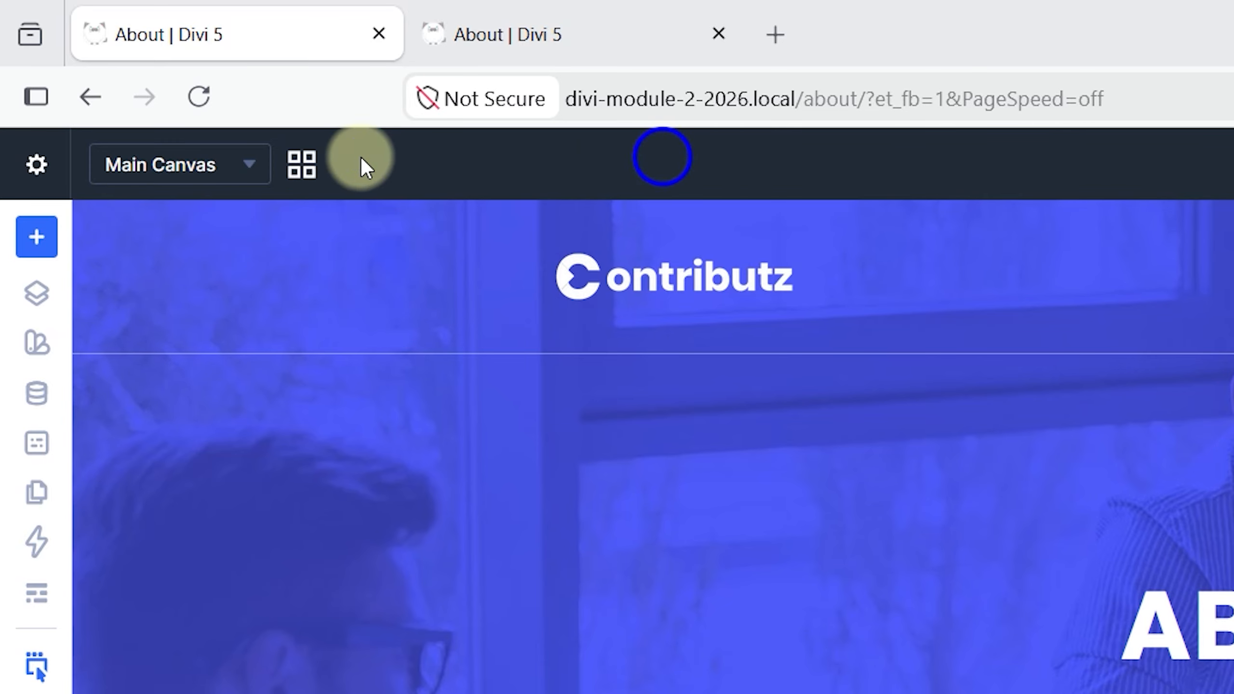
pyautogui.click(299, 167)
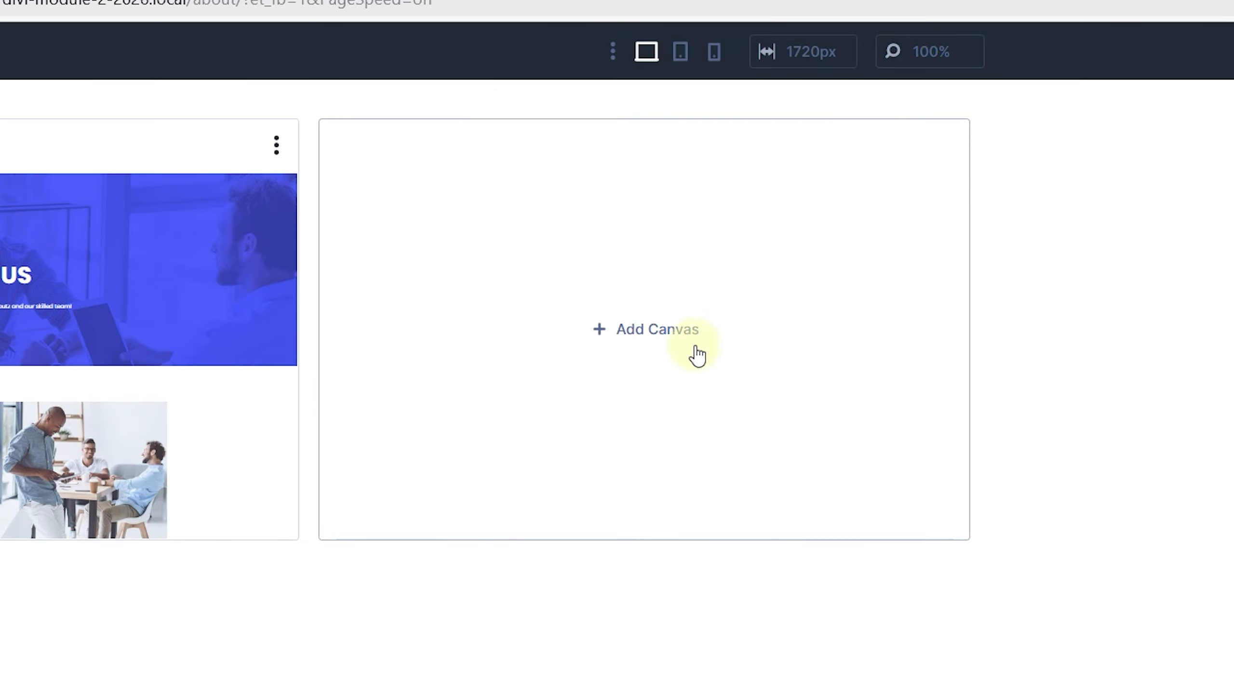
pyautogui.click(665, 327)
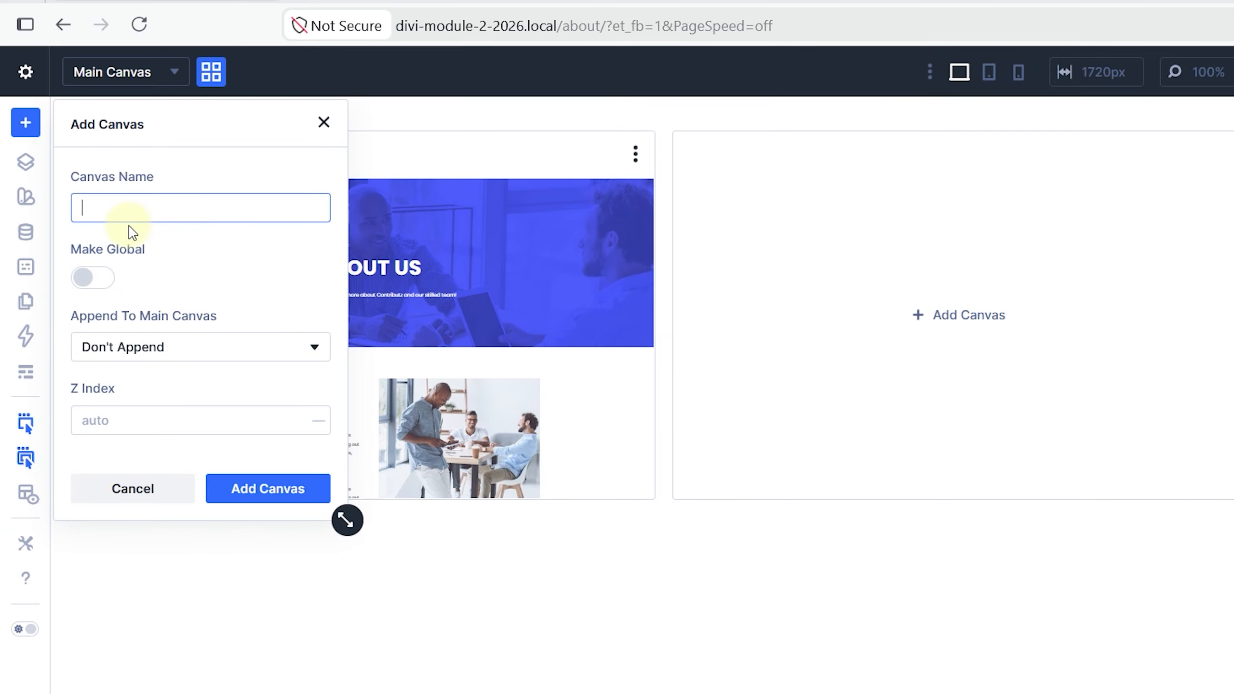
pyautogui.write('Notice - Team B')
pyautogui.write('uilding')
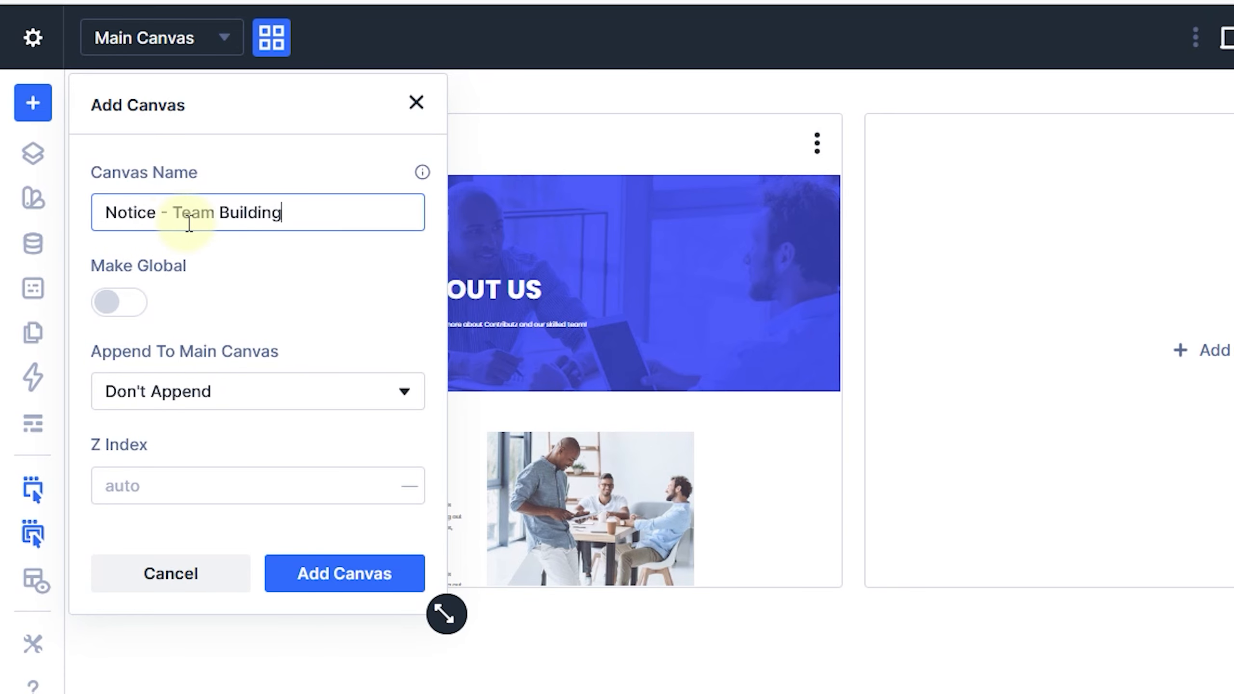
pyautogui.click(322, 584)
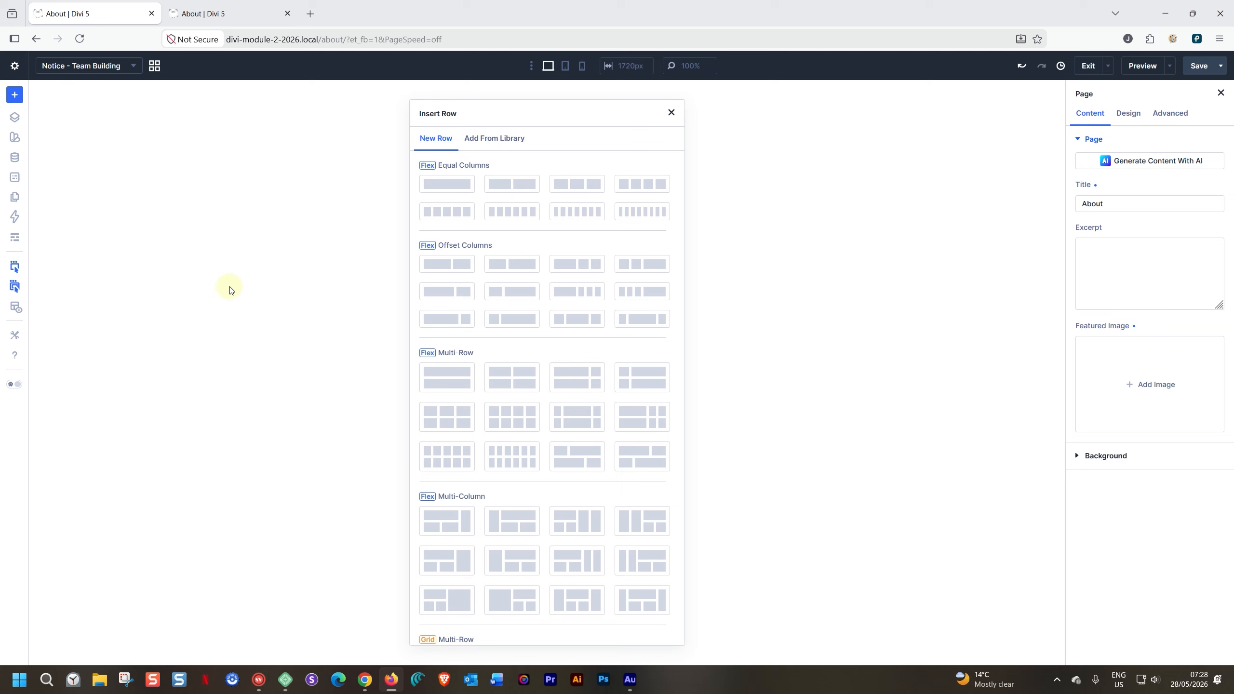
pyautogui.click(433, 188)
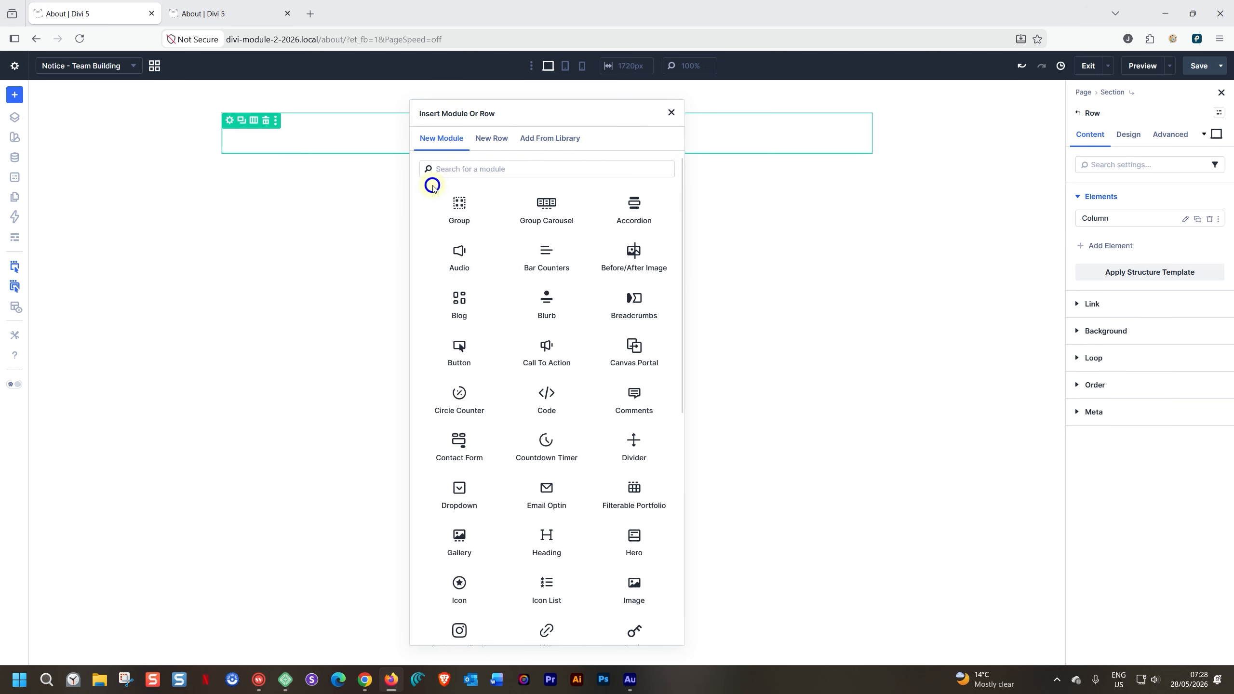
pyautogui.write('headin')
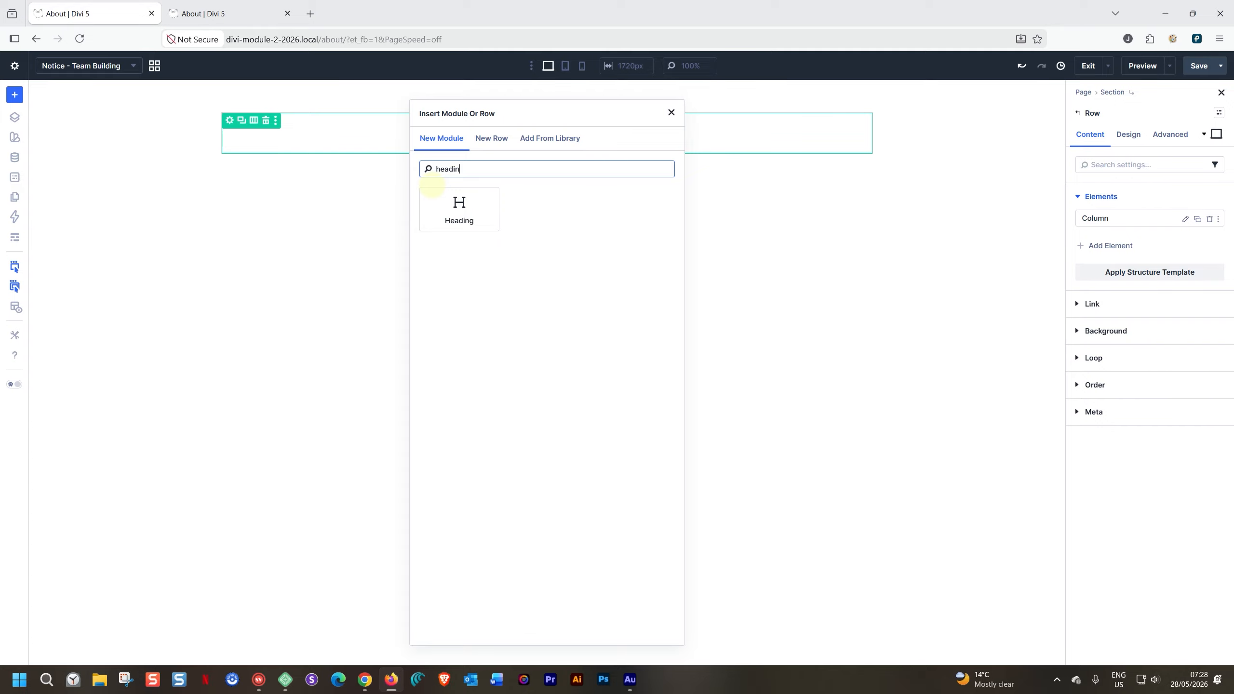
pyautogui.press('BackSpace')
pyautogui.press('BackSpace')
pyautogui.press('BackSpace')
# - Add a Text module to the new row's column
pyautogui.write('text')
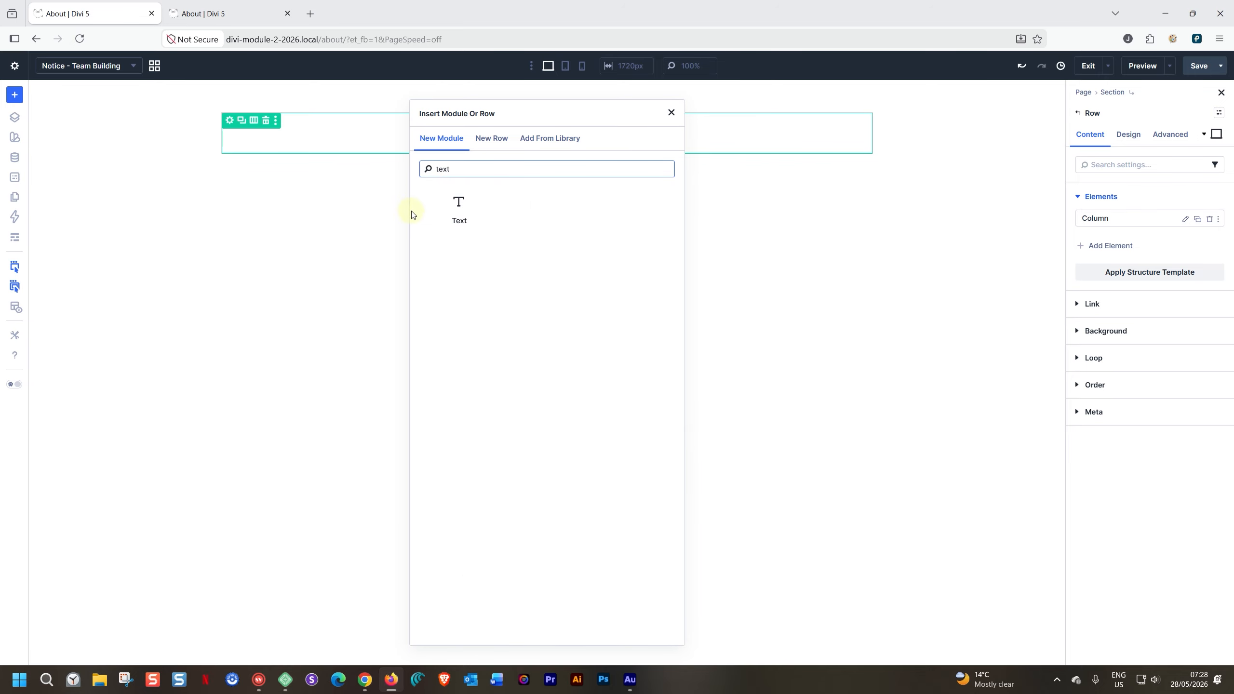
pyautogui.click(461, 203)
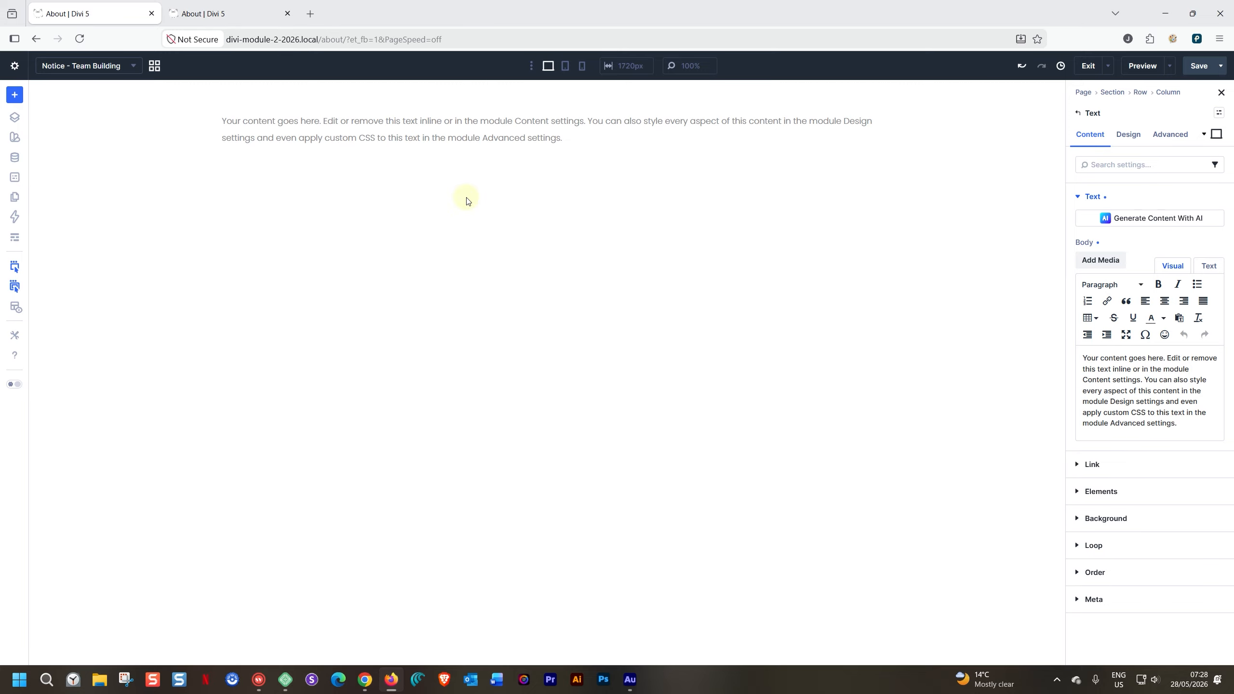
# - Replace the Text module's placeholder body with "Office Closed on May 28th"
pyautogui.tripleClick(1110, 380)
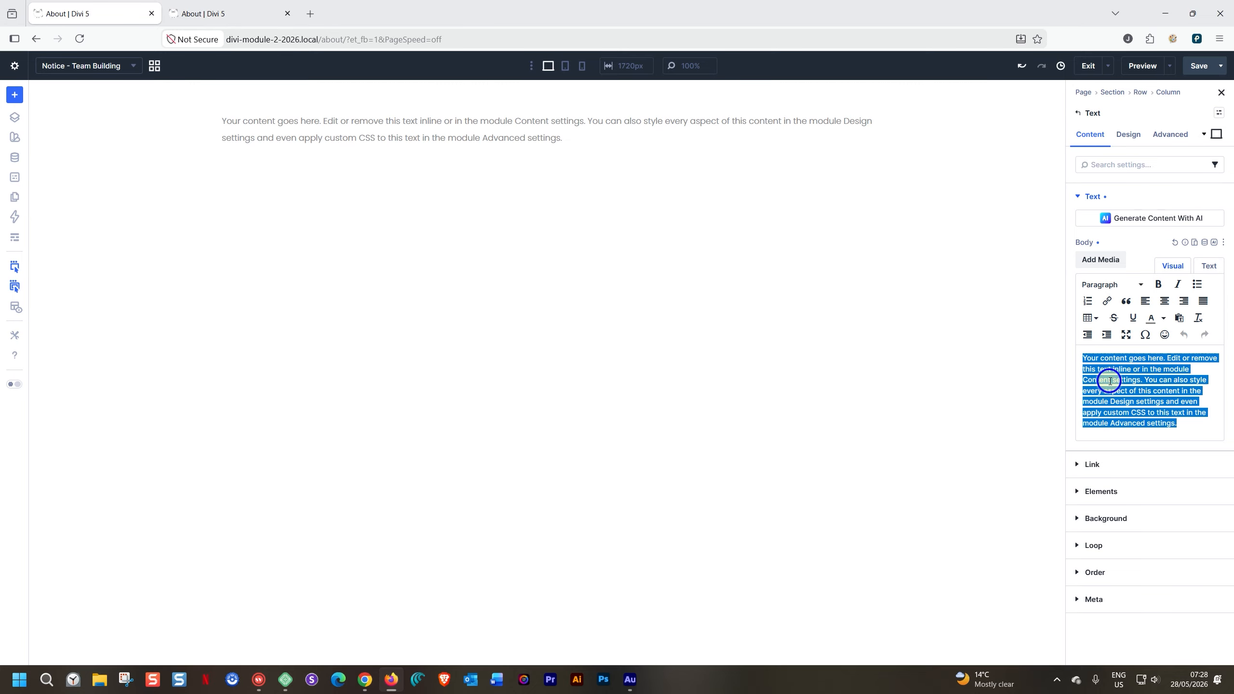
pyautogui.write('Office Closed')
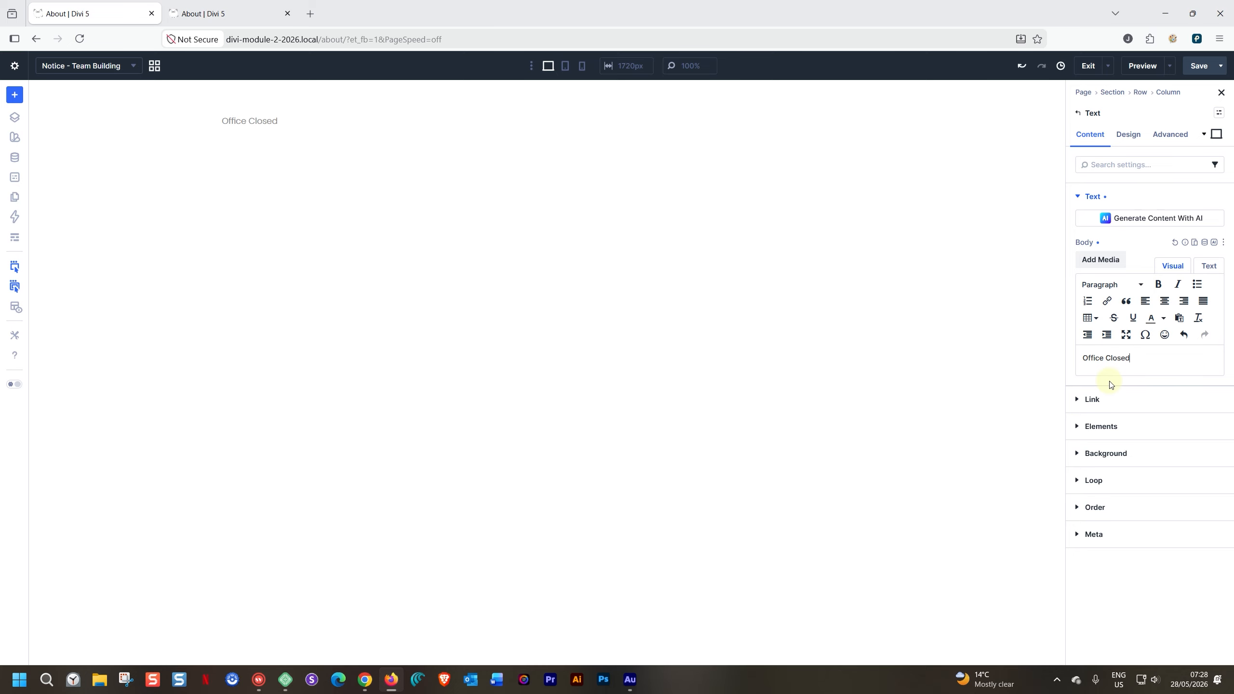
pyautogui.write(' on May 28th')
# - Style the "Office Closed on May 28th" text with Bold weight and the global Heading Text Color
pyautogui.click(1133, 141)
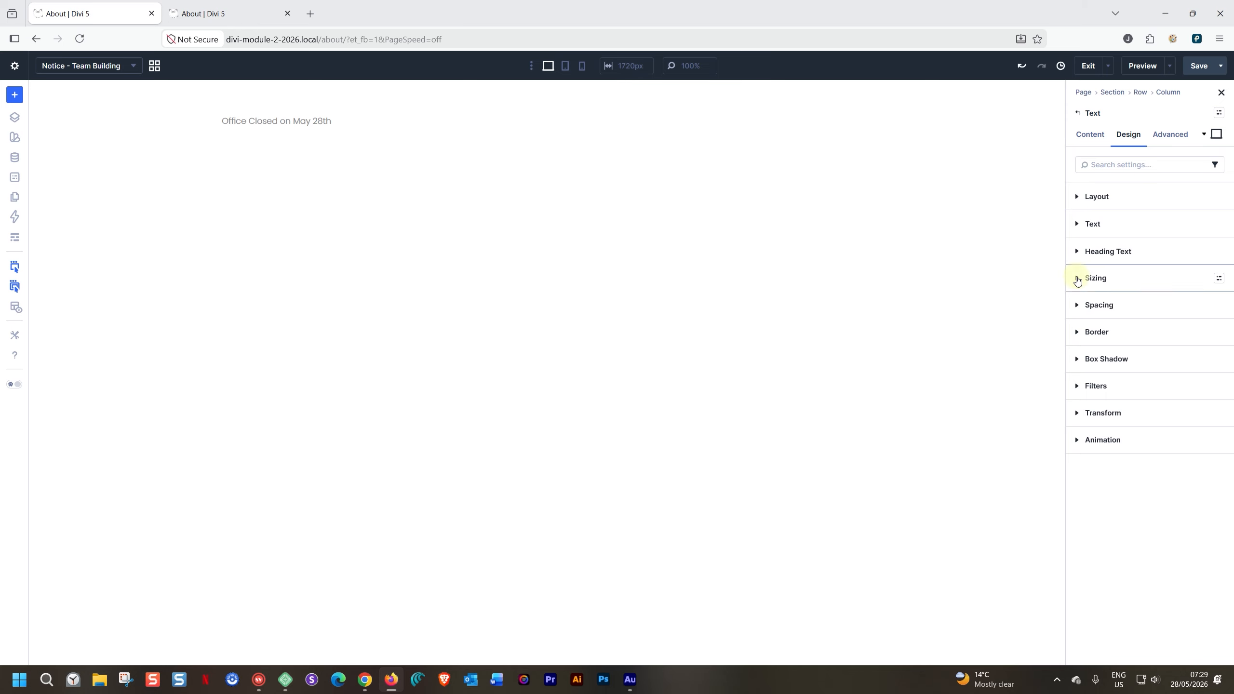
pyautogui.click(1089, 225)
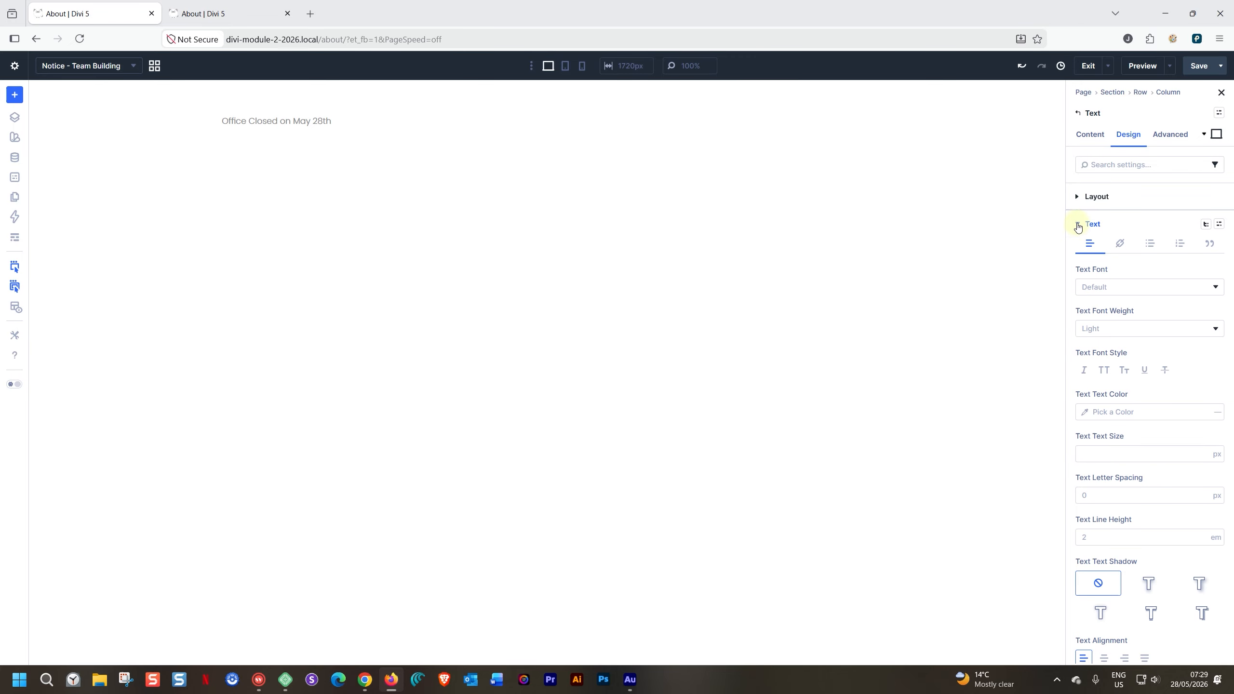
pyautogui.click(1086, 331)
pyautogui.click(1083, 530)
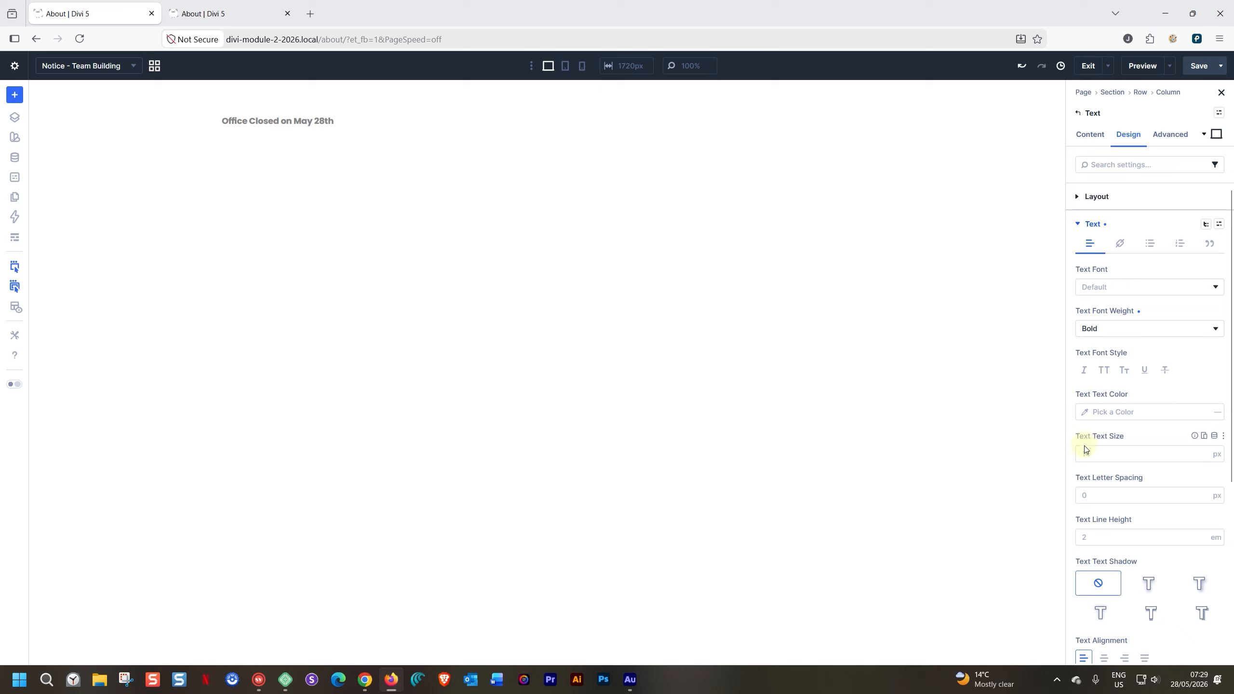
pyautogui.click(1086, 411)
pyautogui.click(959, 595)
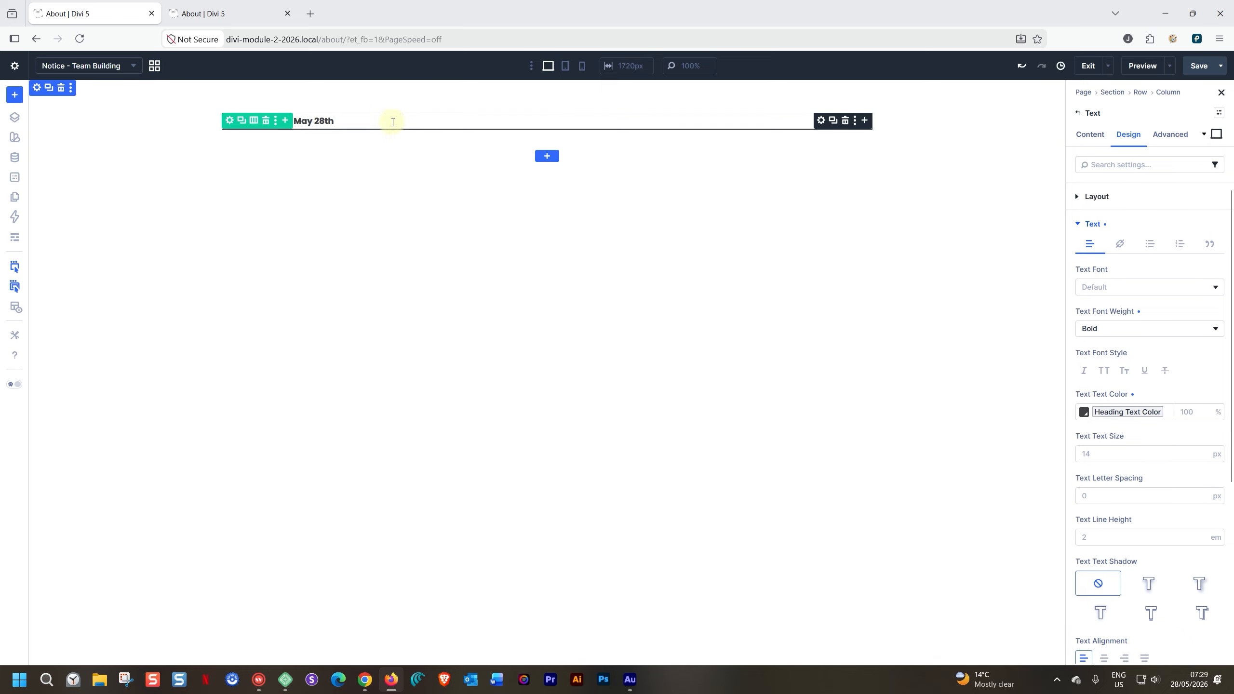
# - Add a second Text module below the title reading "Our offices will be closed on the 28th of May 2026 for a workshop."
pyautogui.click(864, 120)
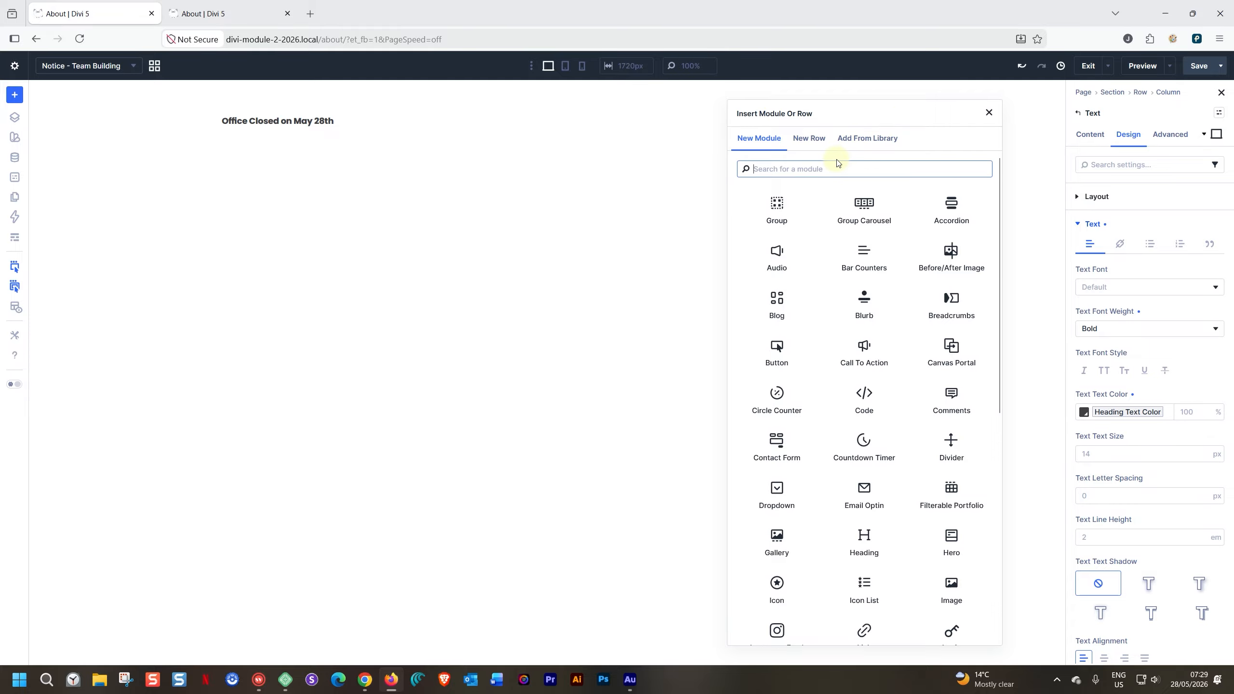
pyautogui.write('te')
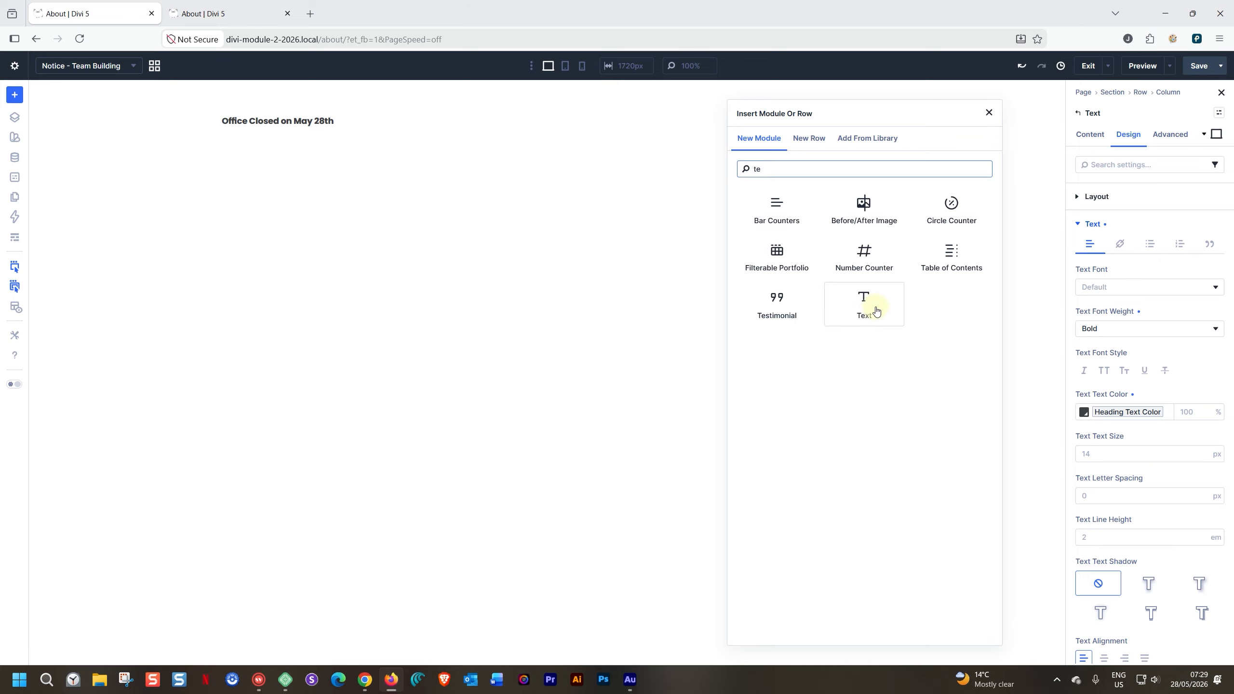
pyautogui.click(875, 312)
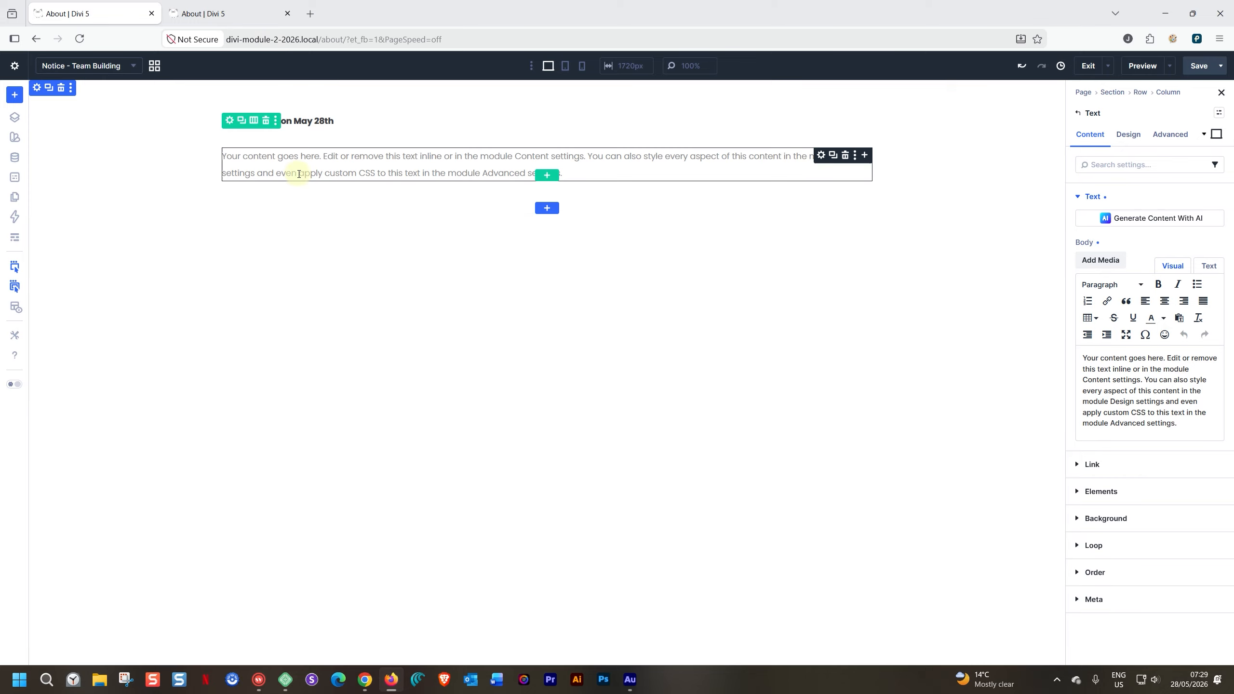
pyautogui.tripleClick(301, 154)
pyautogui.write('O')
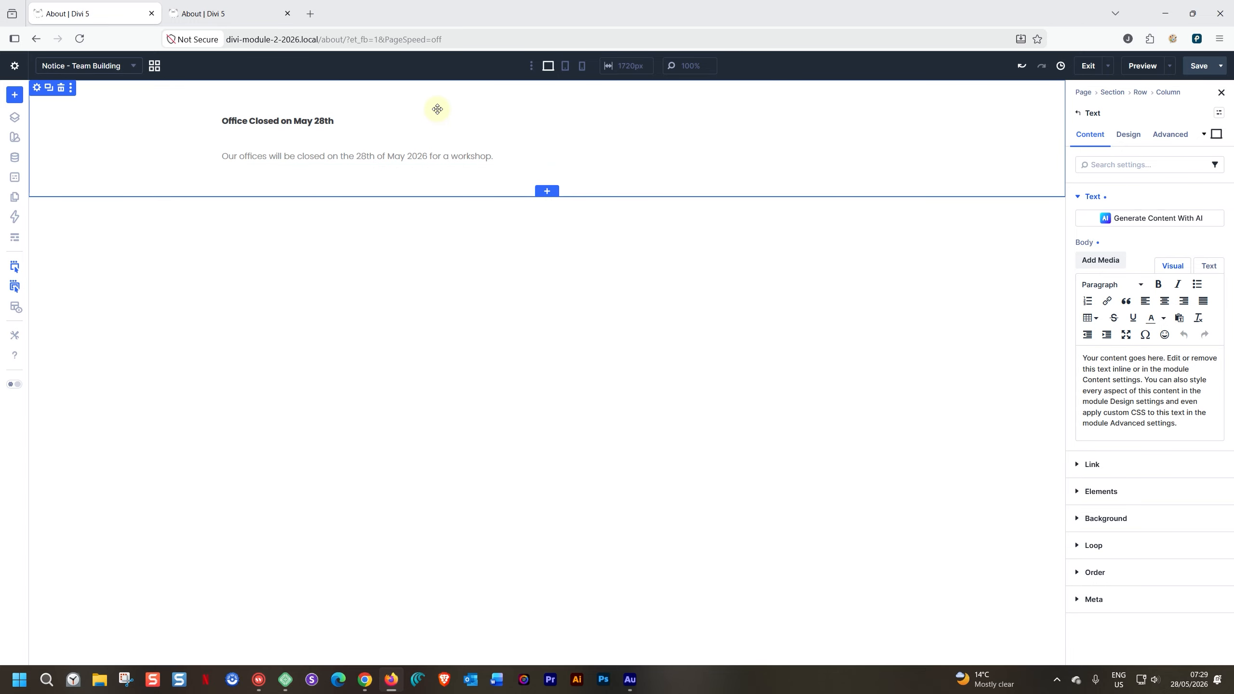
# - Set the notice section's position to Fixed with its offset origin at the bottom-left corner
pyautogui.click(325, 101)
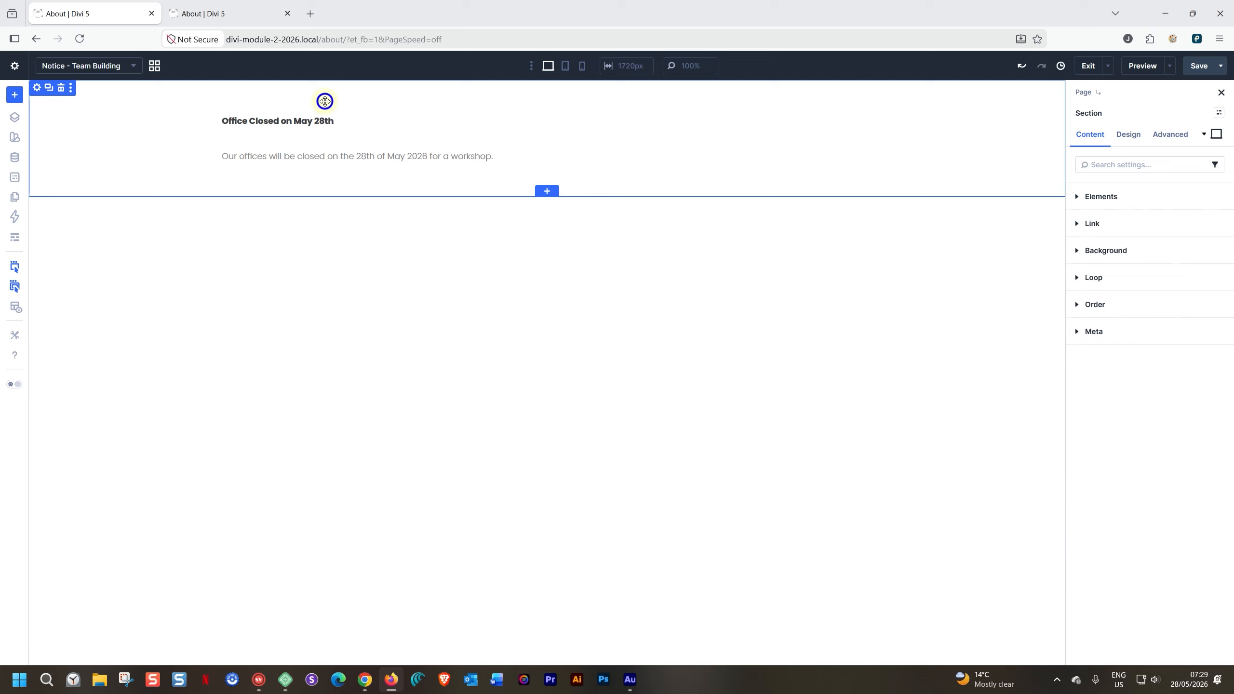
pyautogui.click(1165, 136)
pyautogui.click(1074, 386)
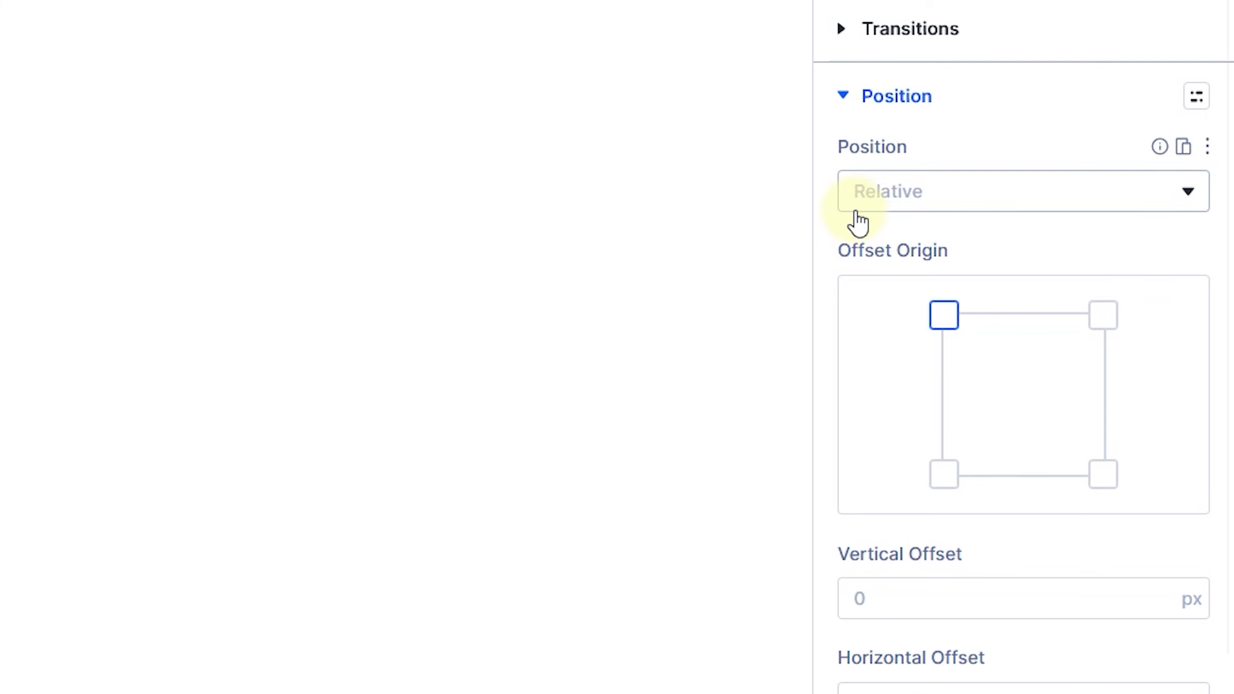
pyautogui.click(892, 199)
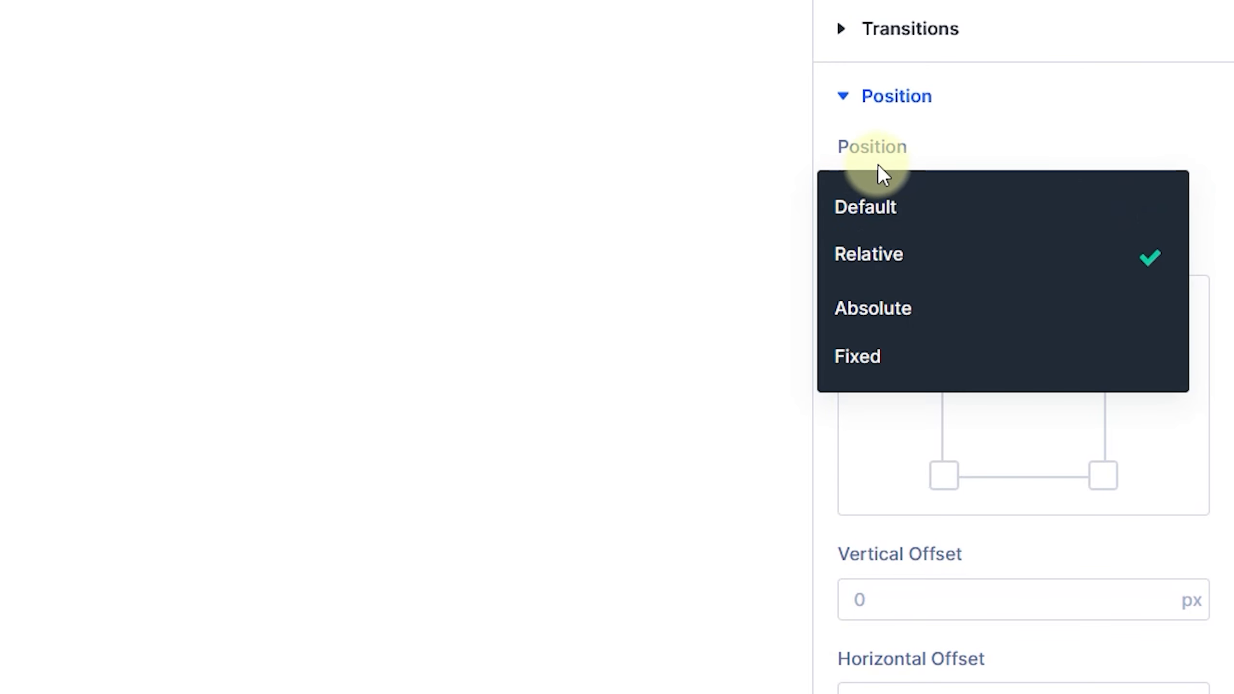
pyautogui.click(871, 356)
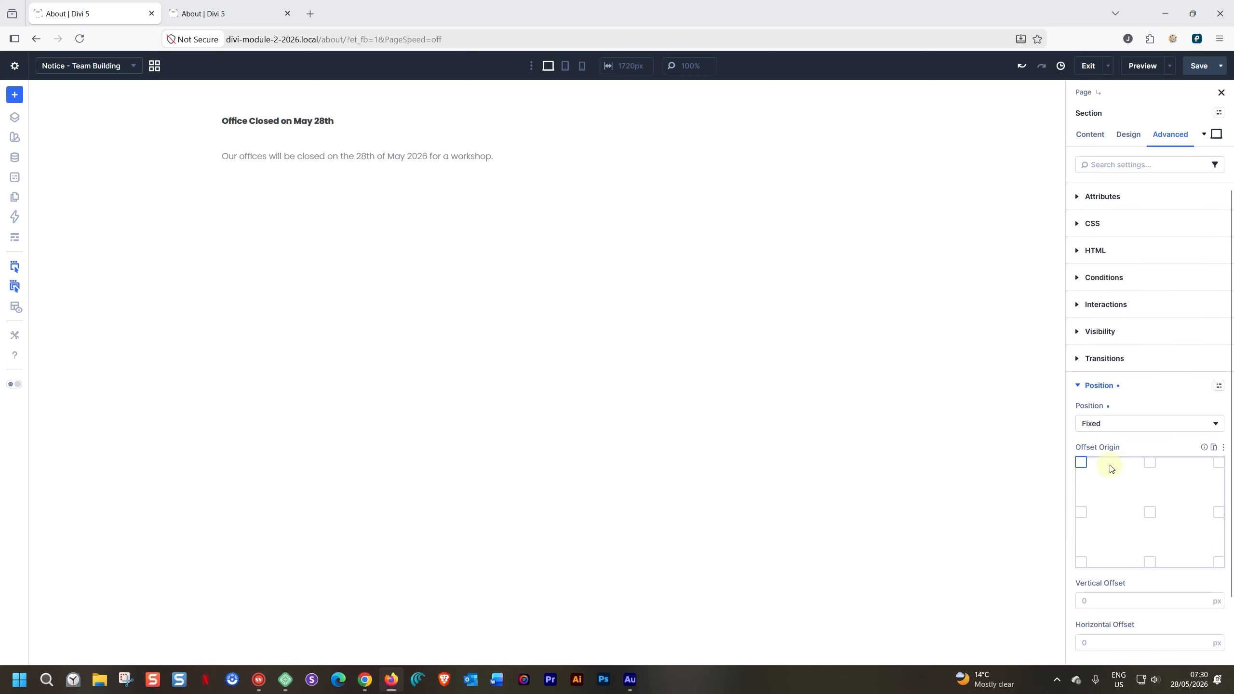
pyautogui.click(1081, 563)
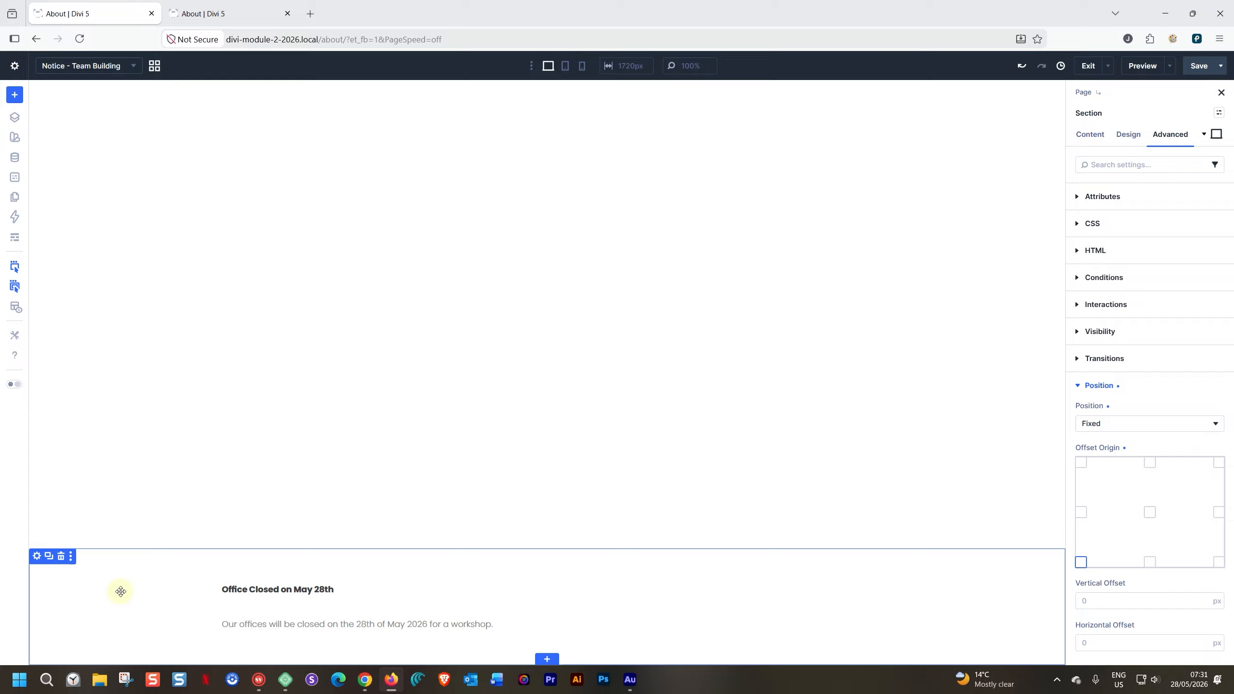
# - Give the notice row the global Body Text Color as its background color
pyautogui.click(229, 588)
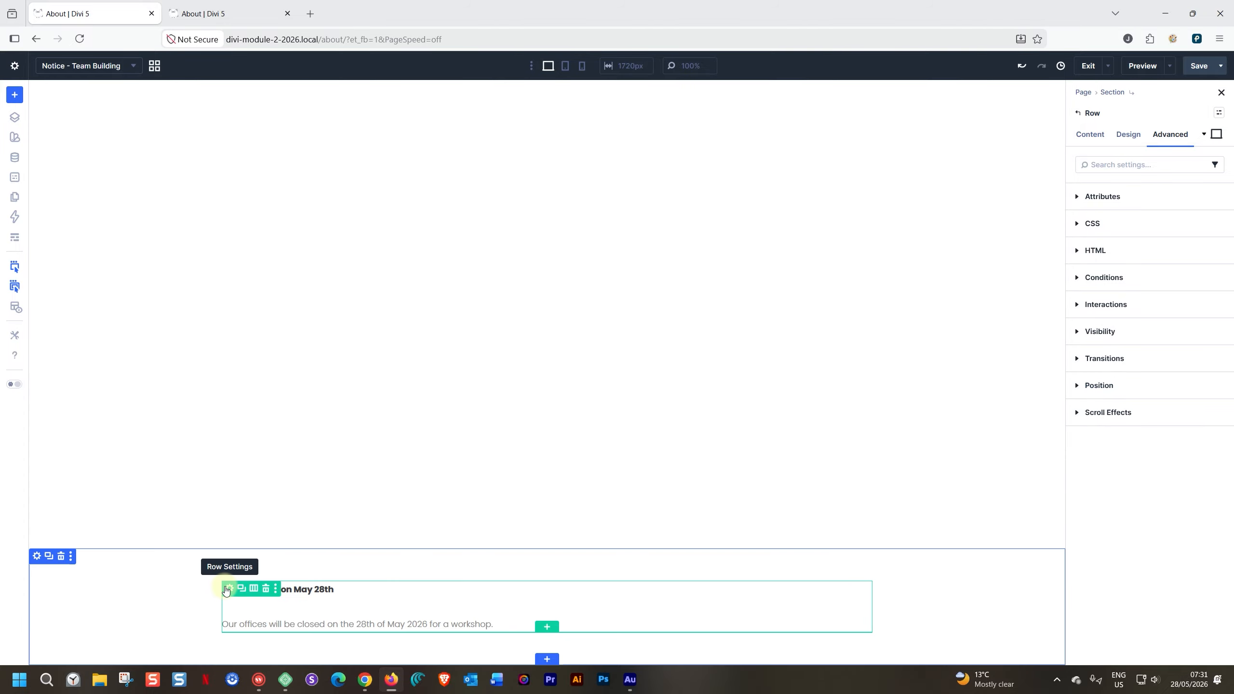
pyautogui.click(1092, 132)
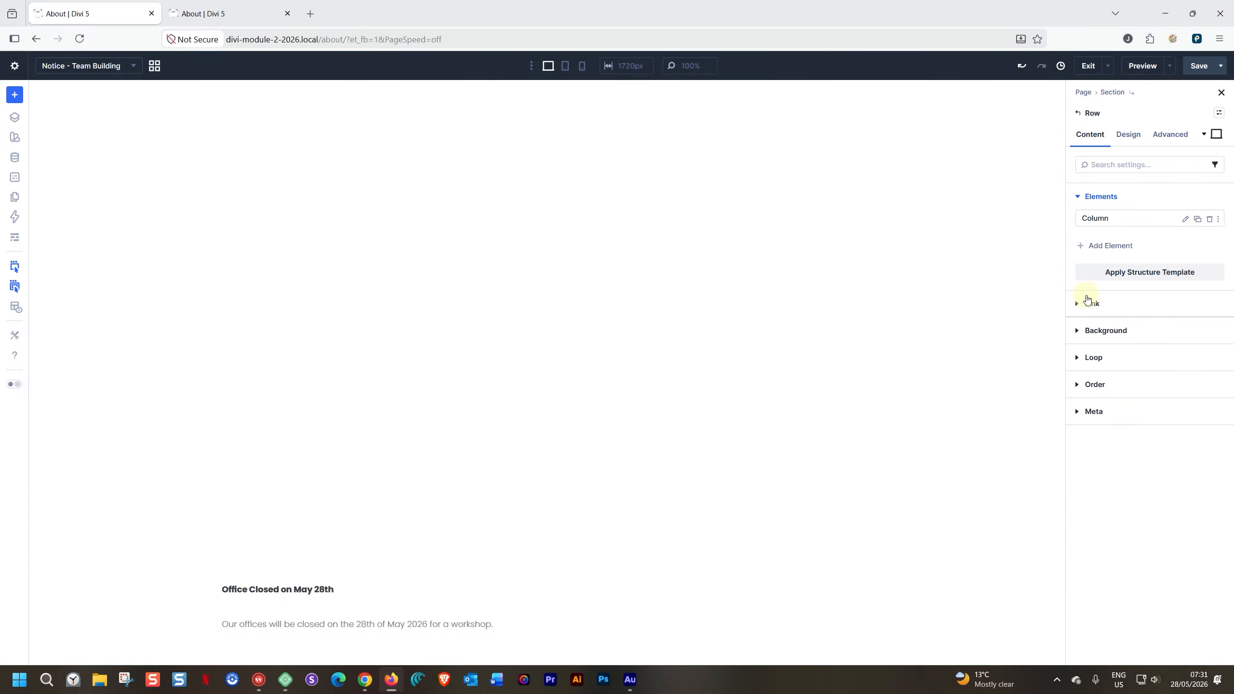
pyautogui.click(1078, 331)
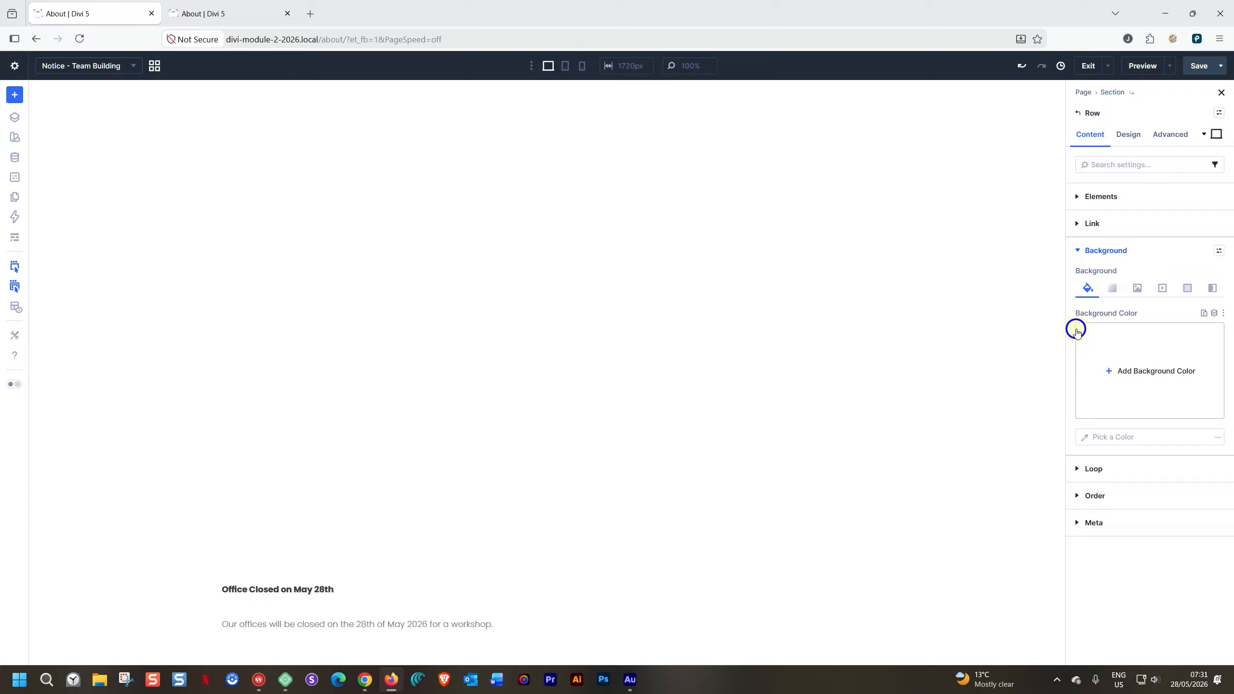
pyautogui.click(1149, 371)
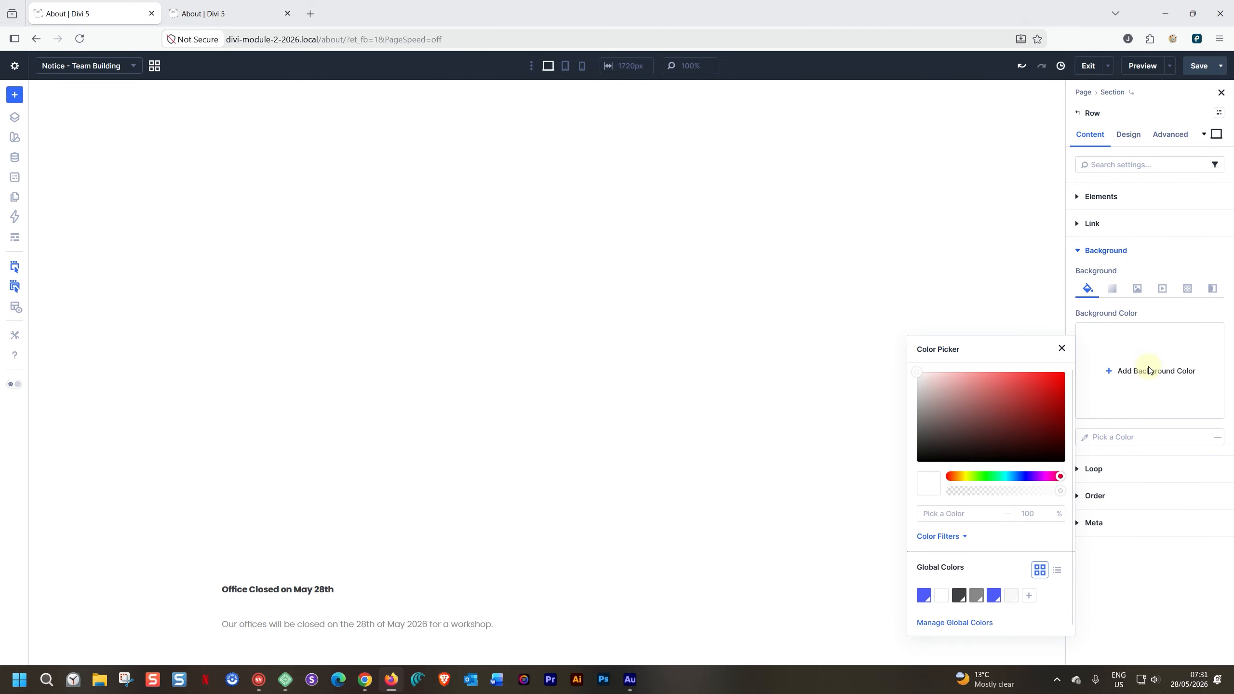
pyautogui.click(977, 593)
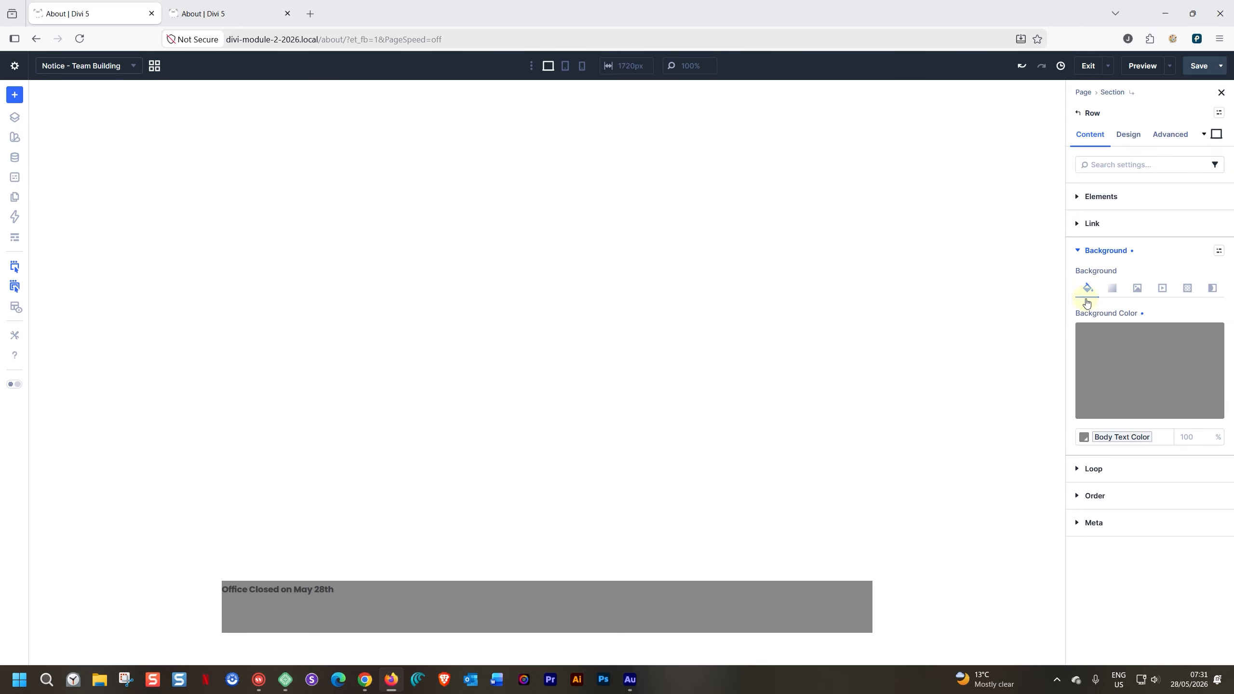
# - Try the global Secondary Color as the row's background, and switch back to Body Text Color
pyautogui.click(1117, 344)
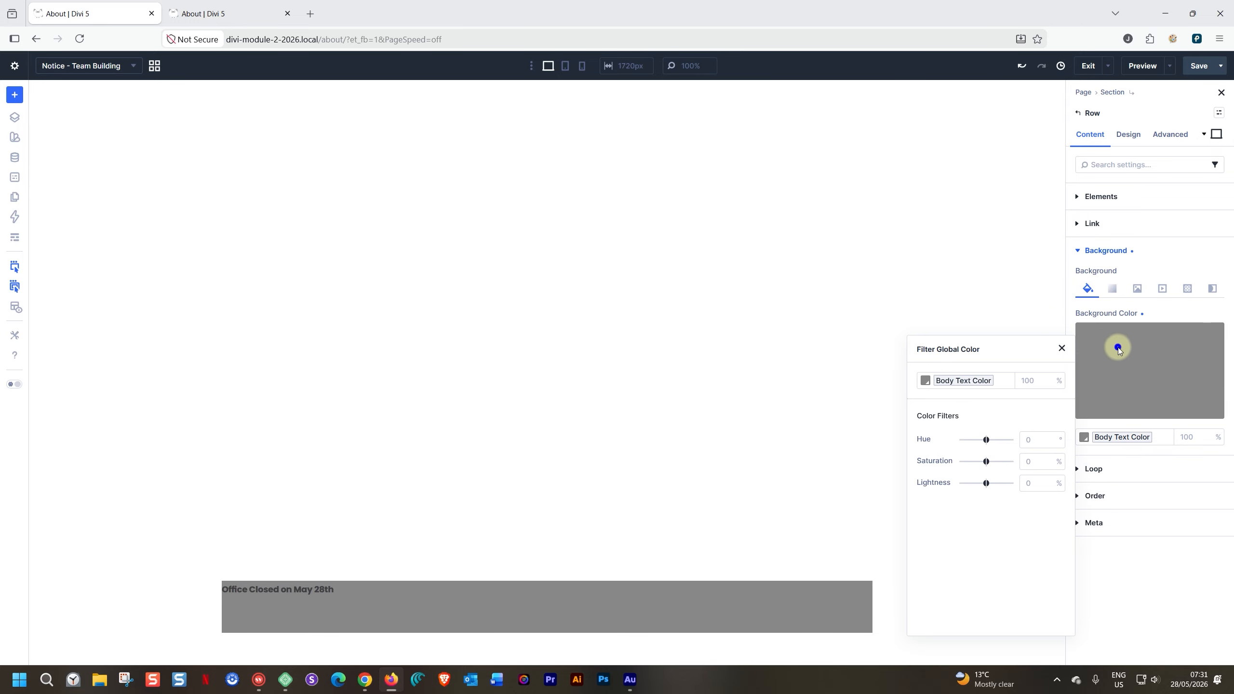
pyautogui.click(976, 383)
pyautogui.click(1125, 438)
pyautogui.click(1124, 439)
pyautogui.click(1124, 438)
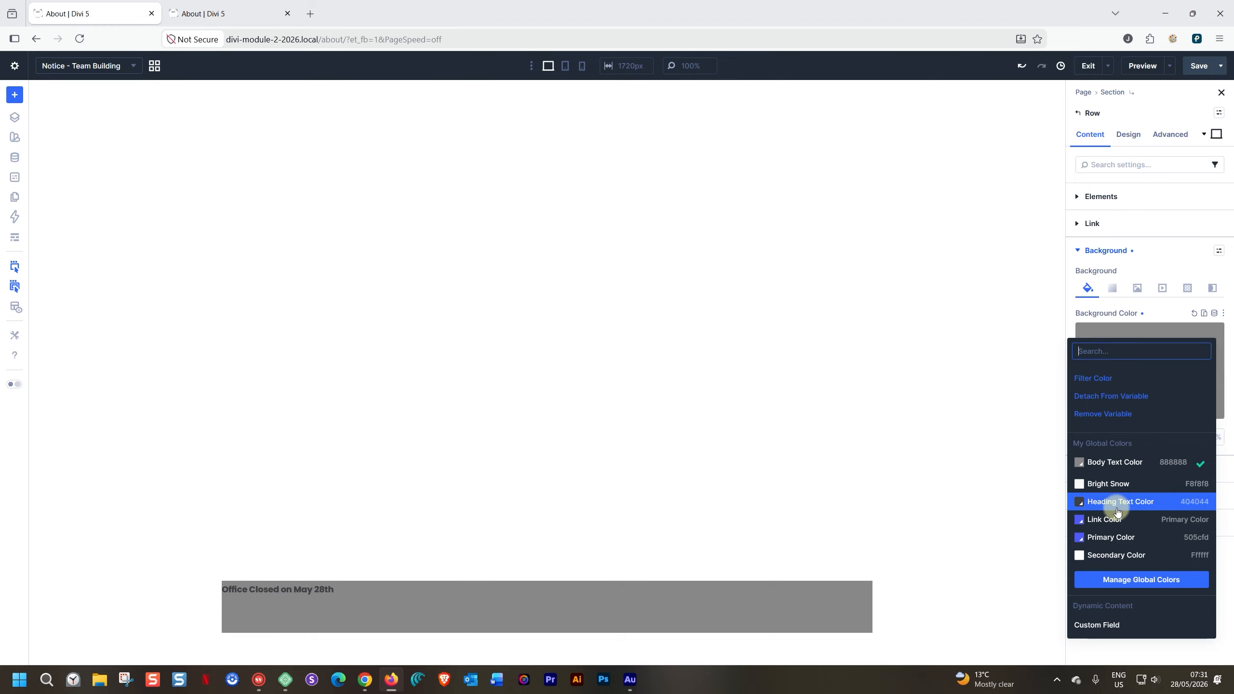
pyautogui.click(1102, 554)
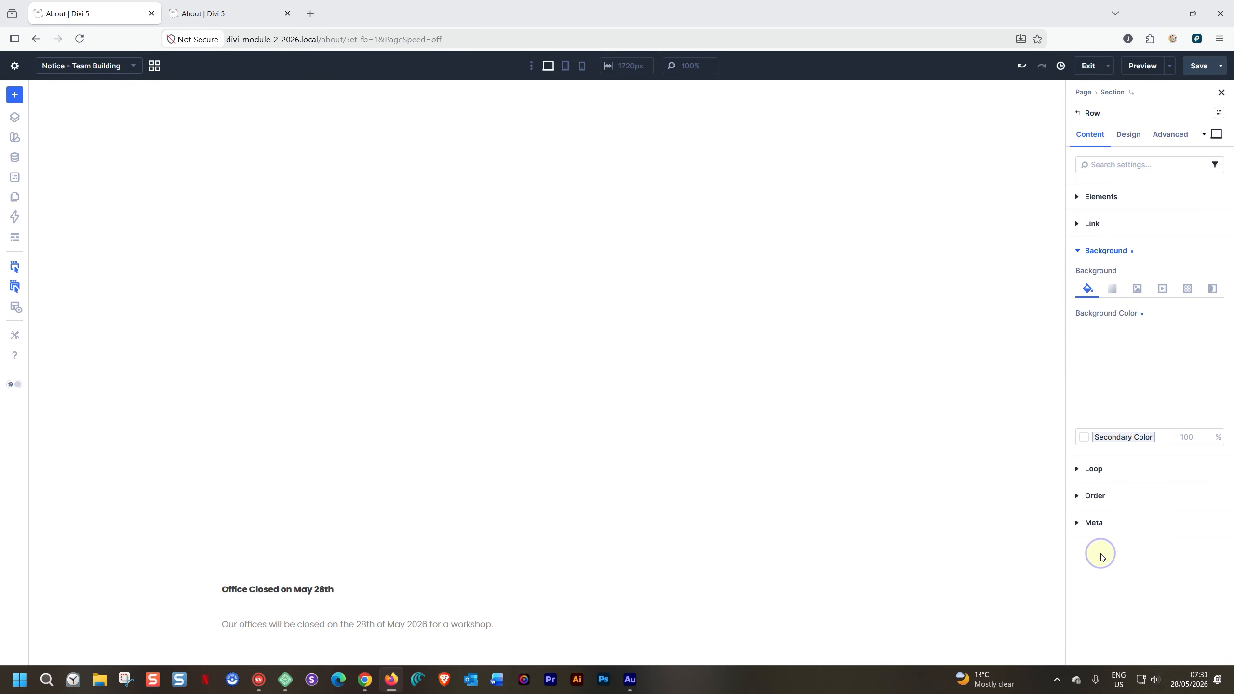
pyautogui.click(1117, 439)
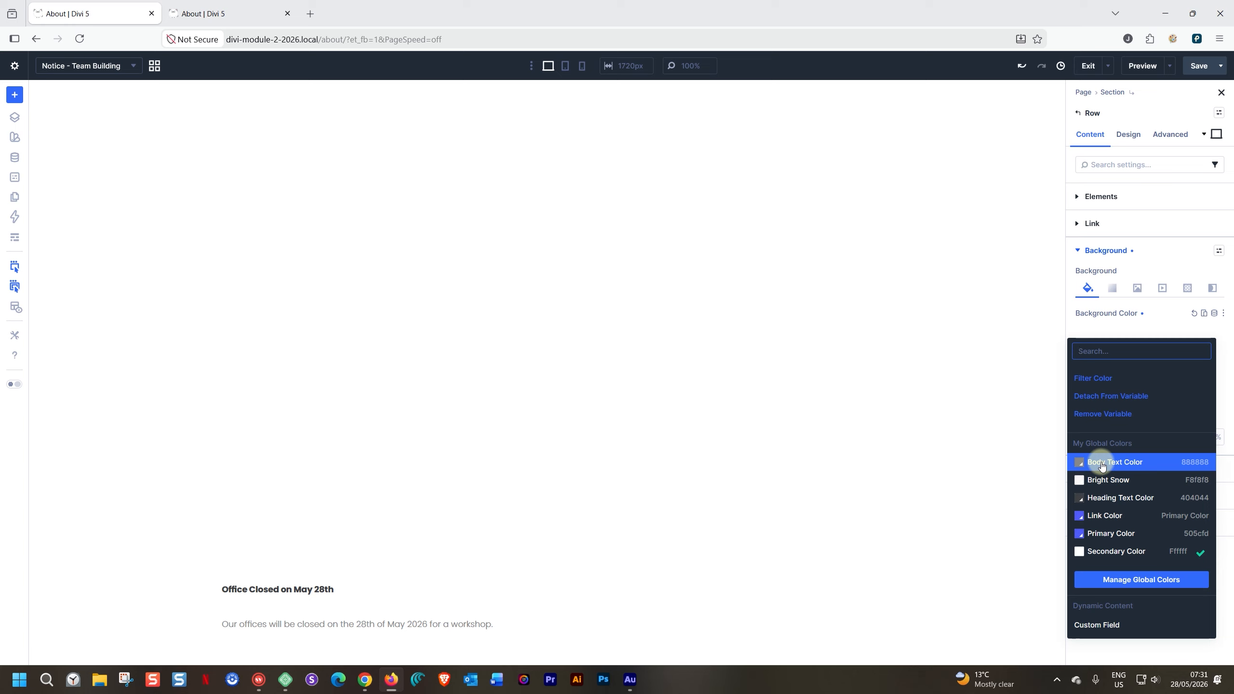
pyautogui.click(1102, 466)
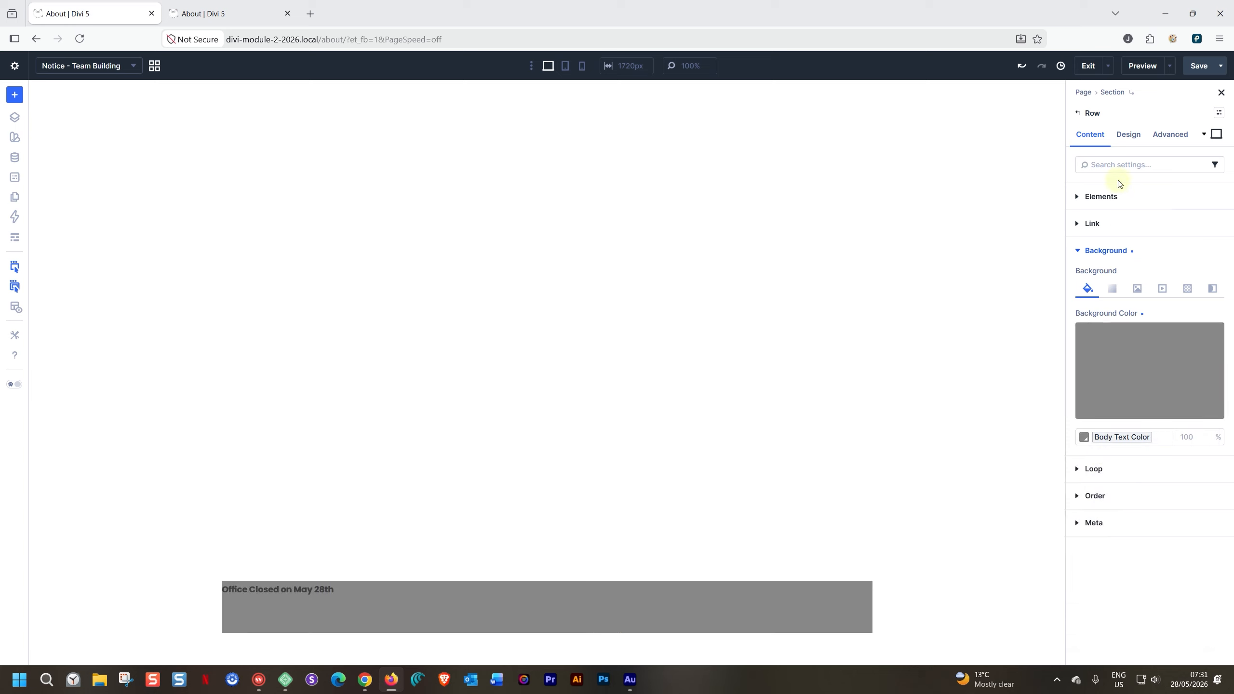
# - Set the row's padding to 15 px on all four sides, linking top with bottom and left with right
pyautogui.click(1125, 139)
pyautogui.click(1085, 247)
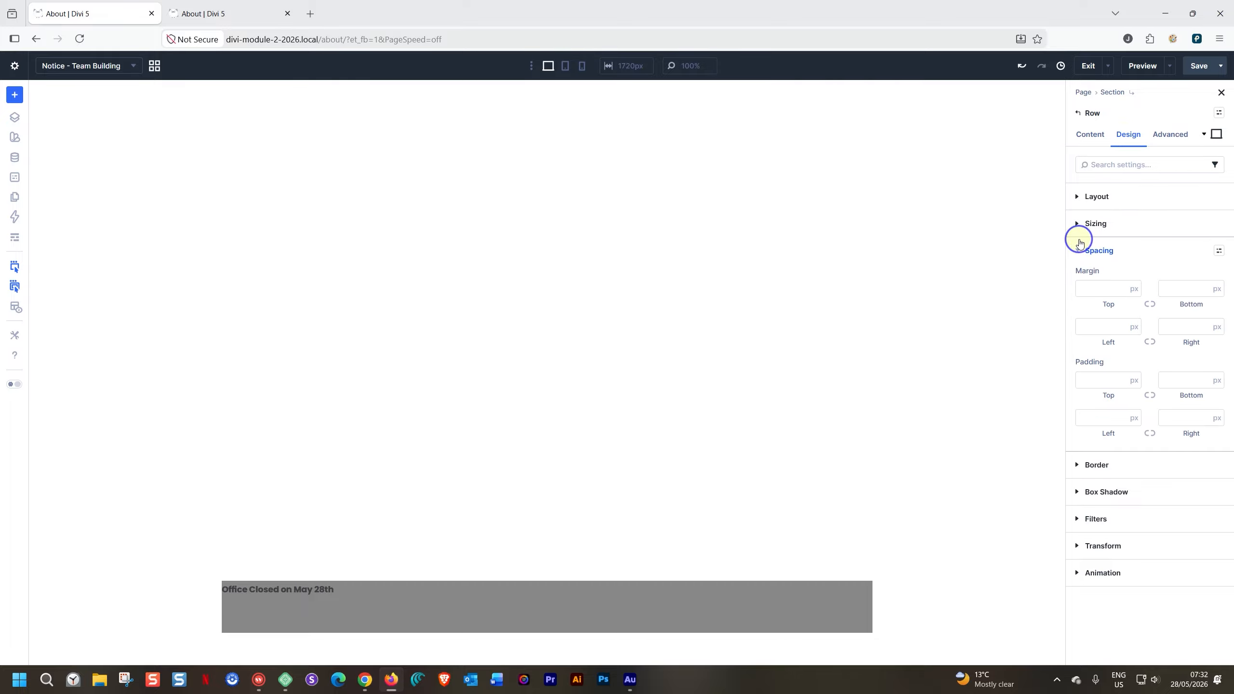
pyautogui.click(1096, 381)
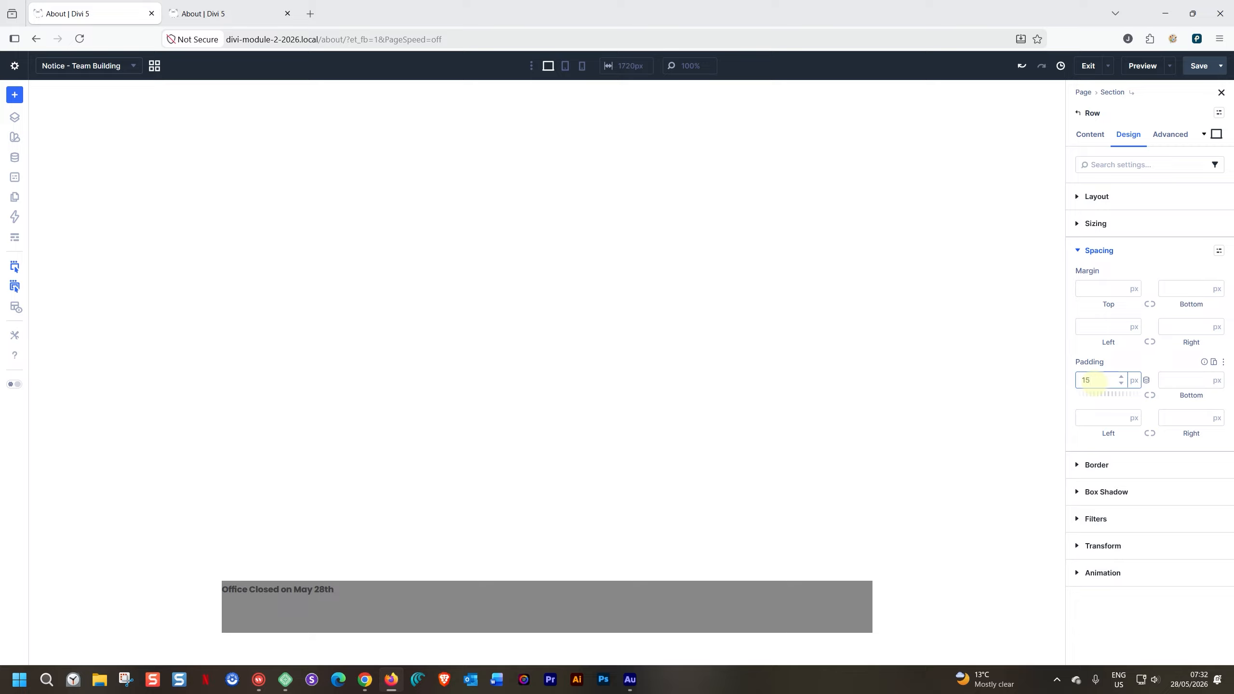
pyautogui.write('15')
pyautogui.click(1150, 395)
pyautogui.click(1103, 419)
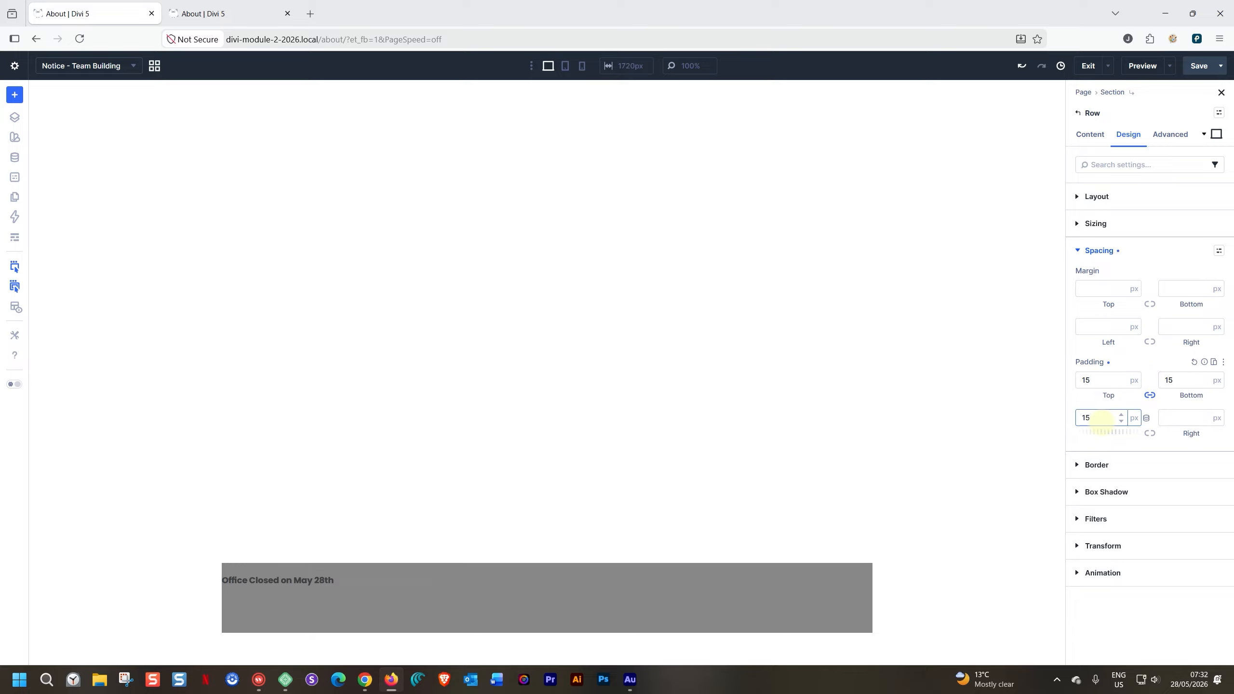
pyautogui.click(1150, 432)
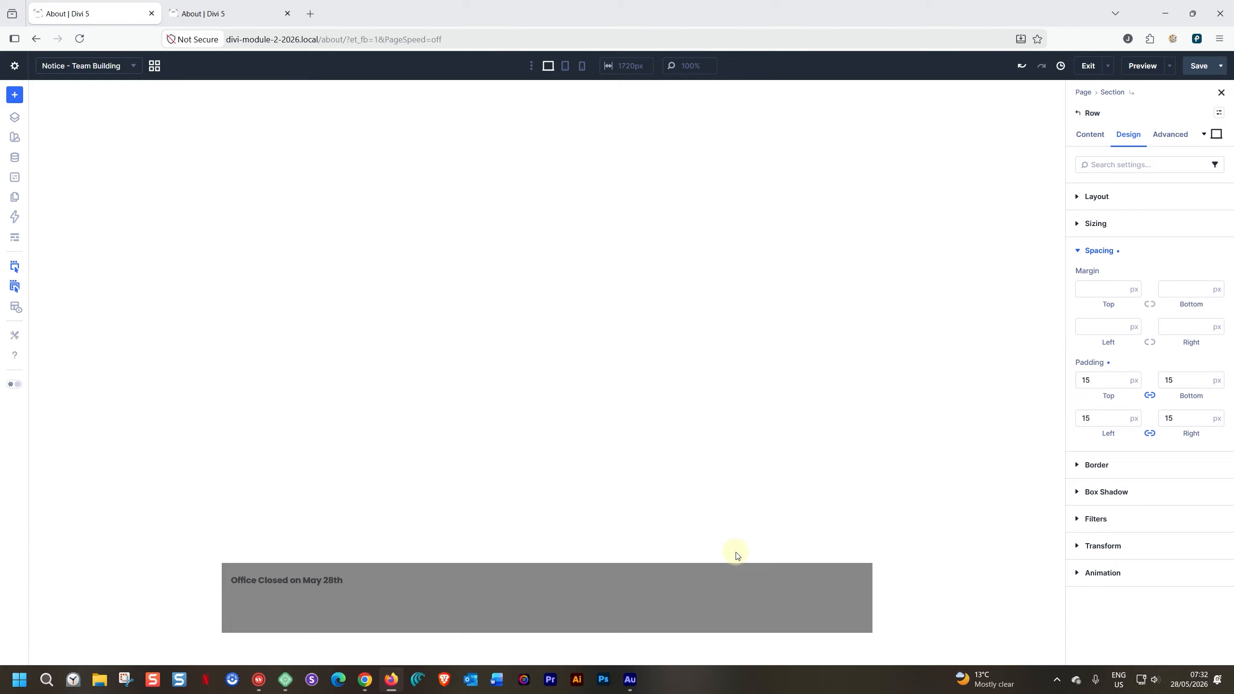
# - Set the text color of the workshop message to the global Bright Snow color
pyautogui.click(354, 610)
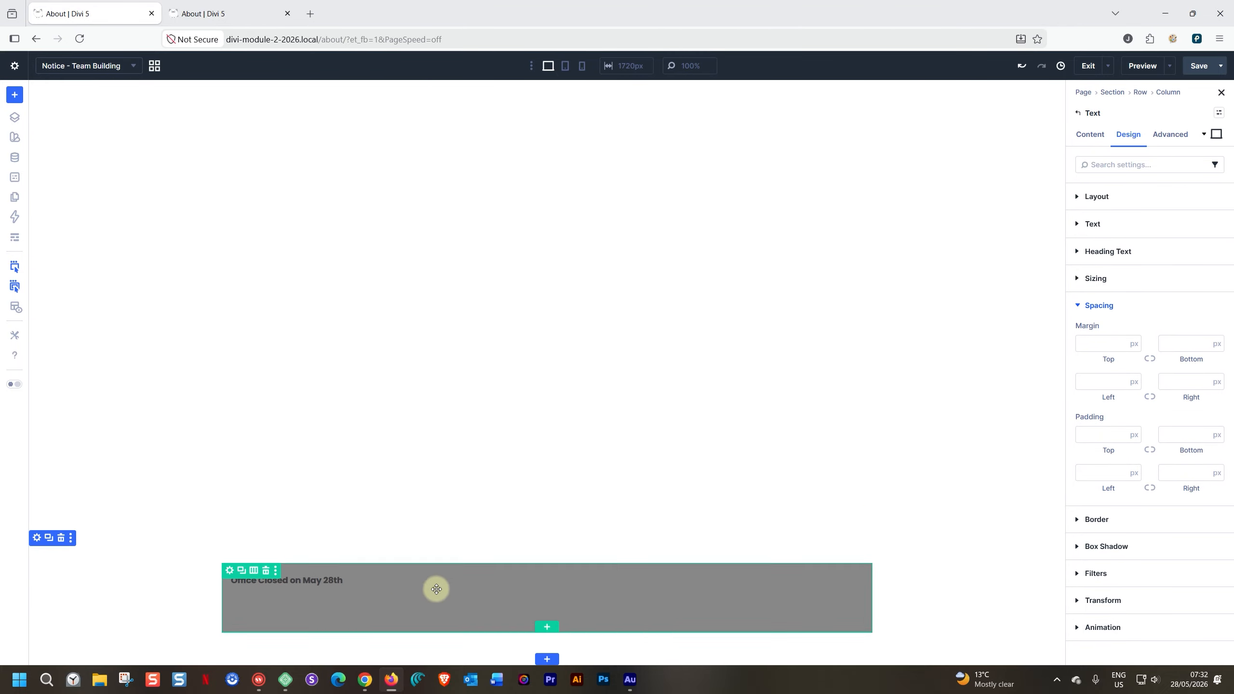
pyautogui.click(1078, 225)
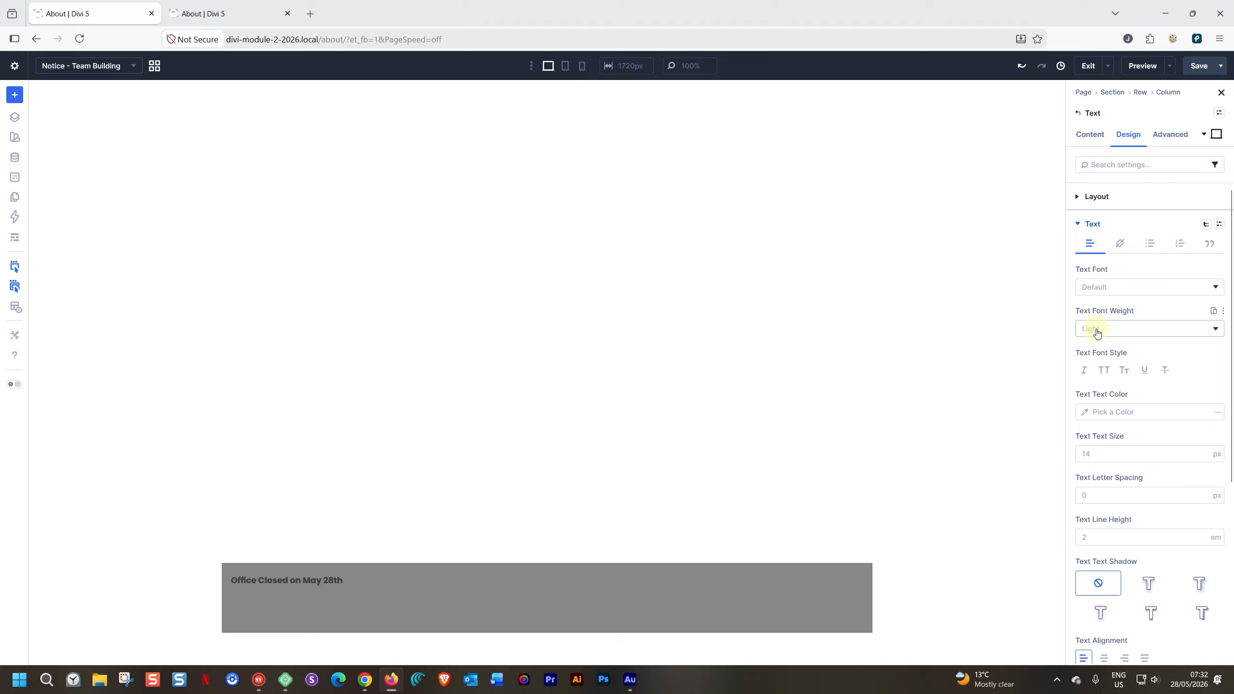
pyautogui.click(1084, 412)
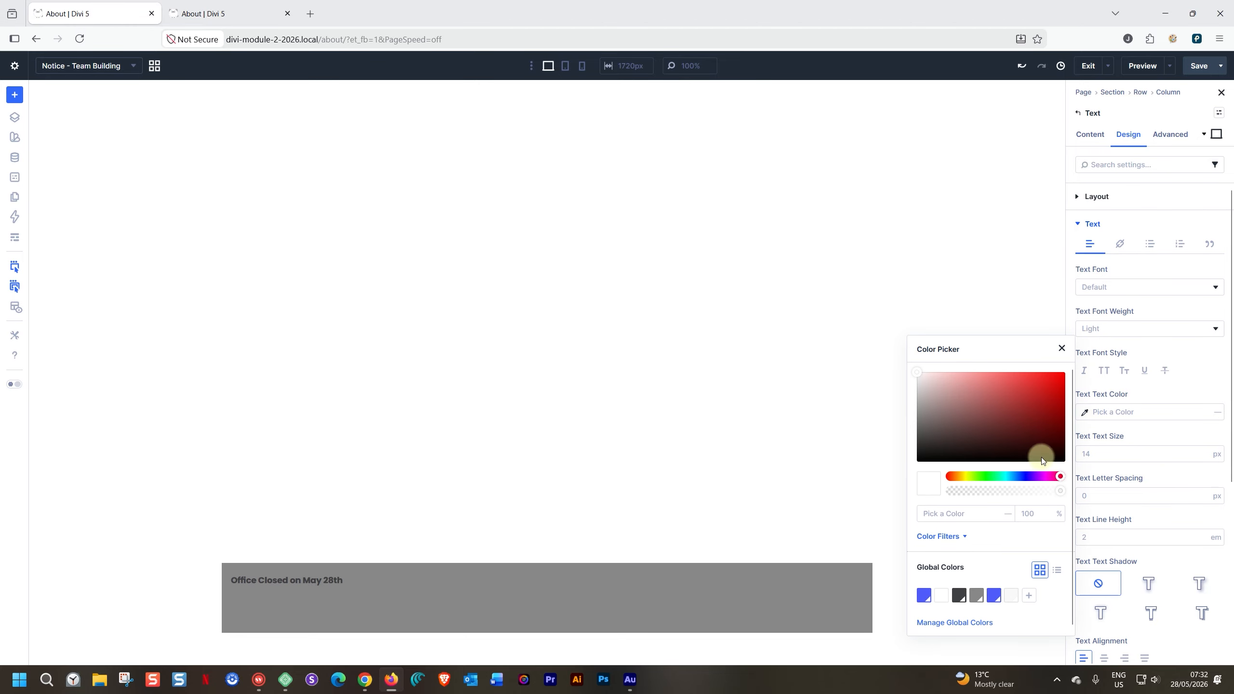
pyautogui.click(1011, 593)
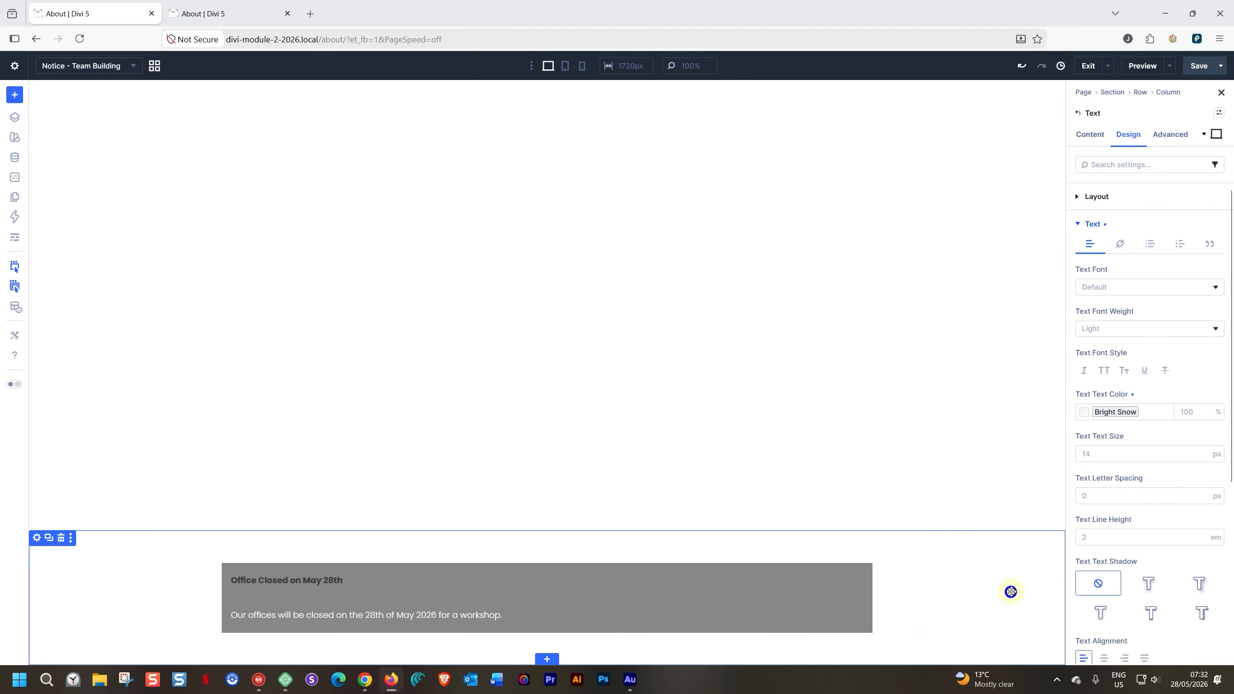
# - Set the text color of the "Office Closed on May 28th" heading to the global Secondary Color
pyautogui.click(334, 580)
pyautogui.click(1084, 412)
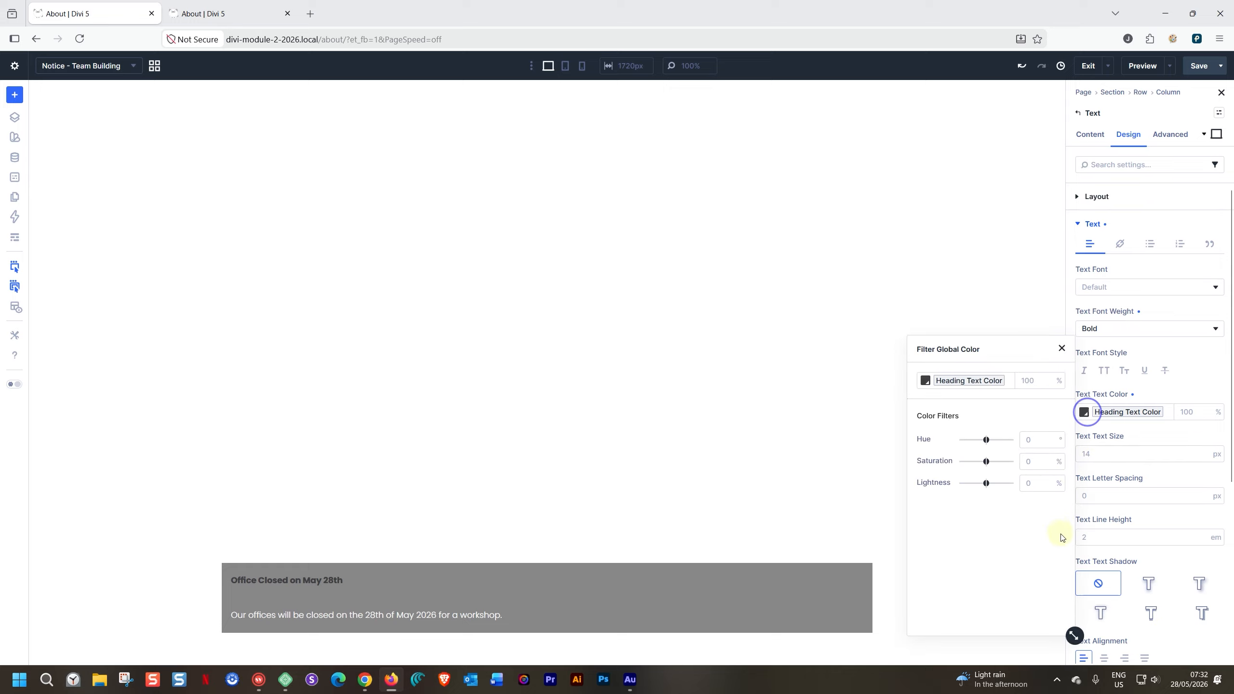
pyautogui.click(1109, 414)
pyautogui.click(1109, 414)
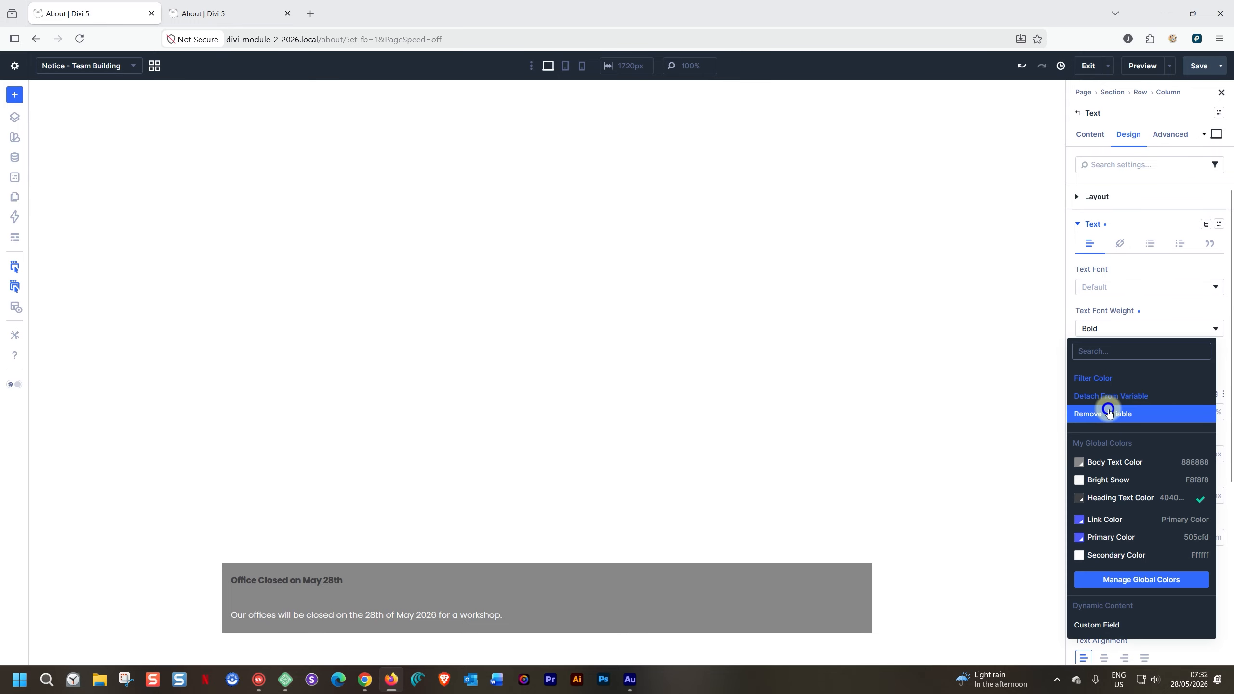
pyautogui.click(1081, 555)
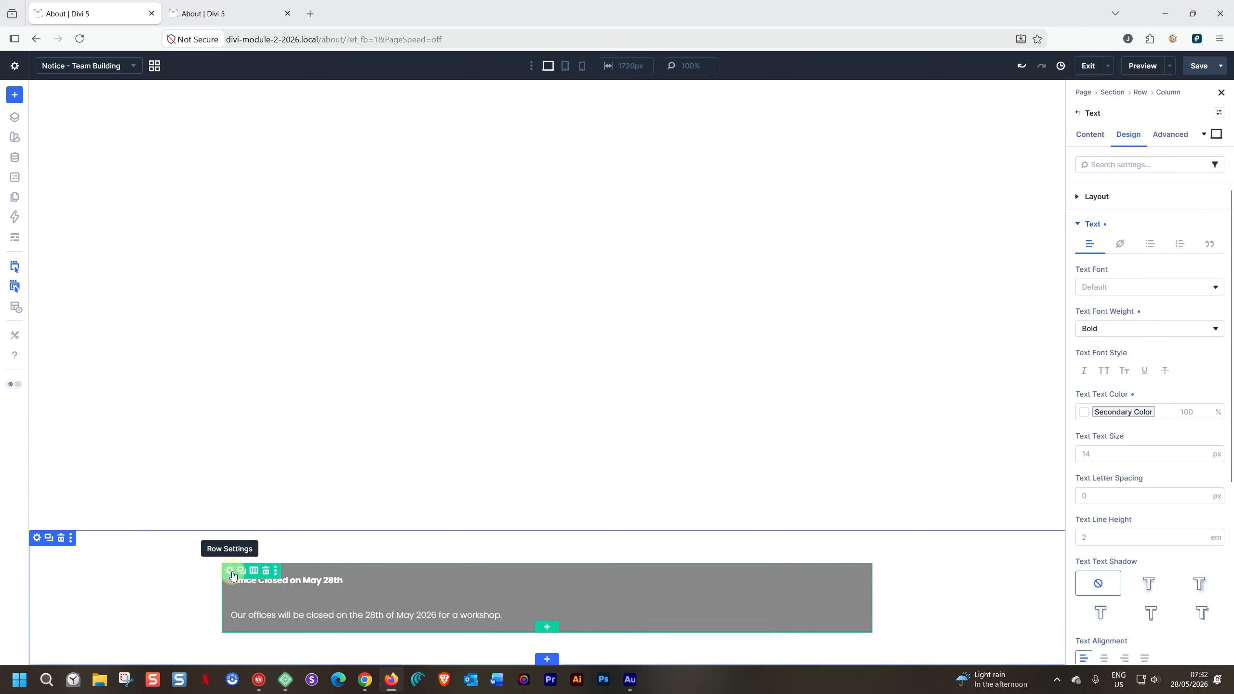
# - Set the width of the notice row to 350 px
pyautogui.click(231, 572)
pyautogui.click(1077, 224)
pyautogui.click(1114, 303)
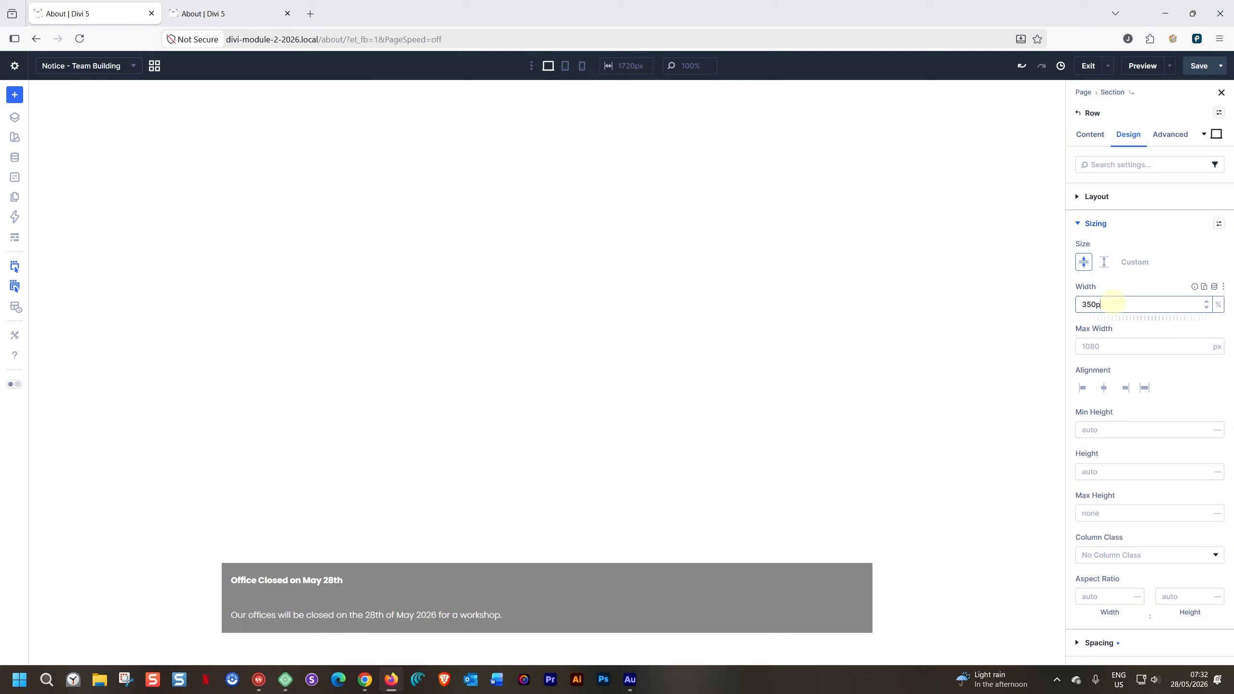
pyautogui.press('Return')
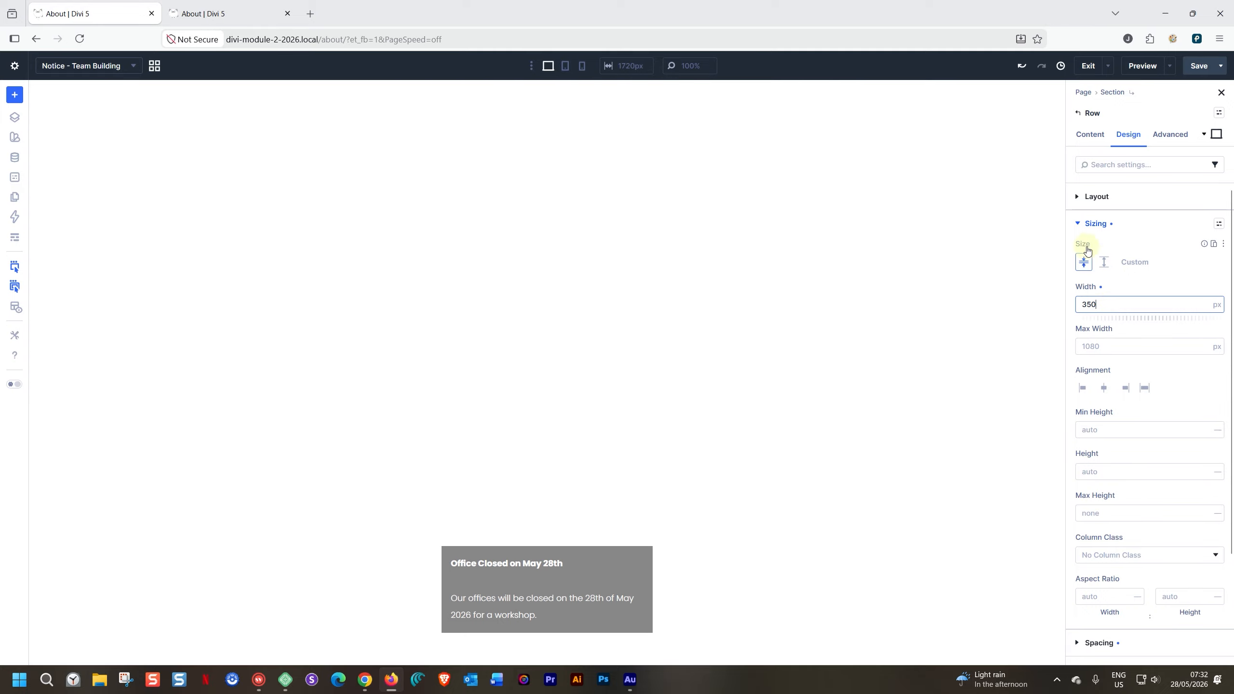
# - Set the section's Align Items layout option to start, so the notice row sits against the section's left edge
pyautogui.click(329, 541)
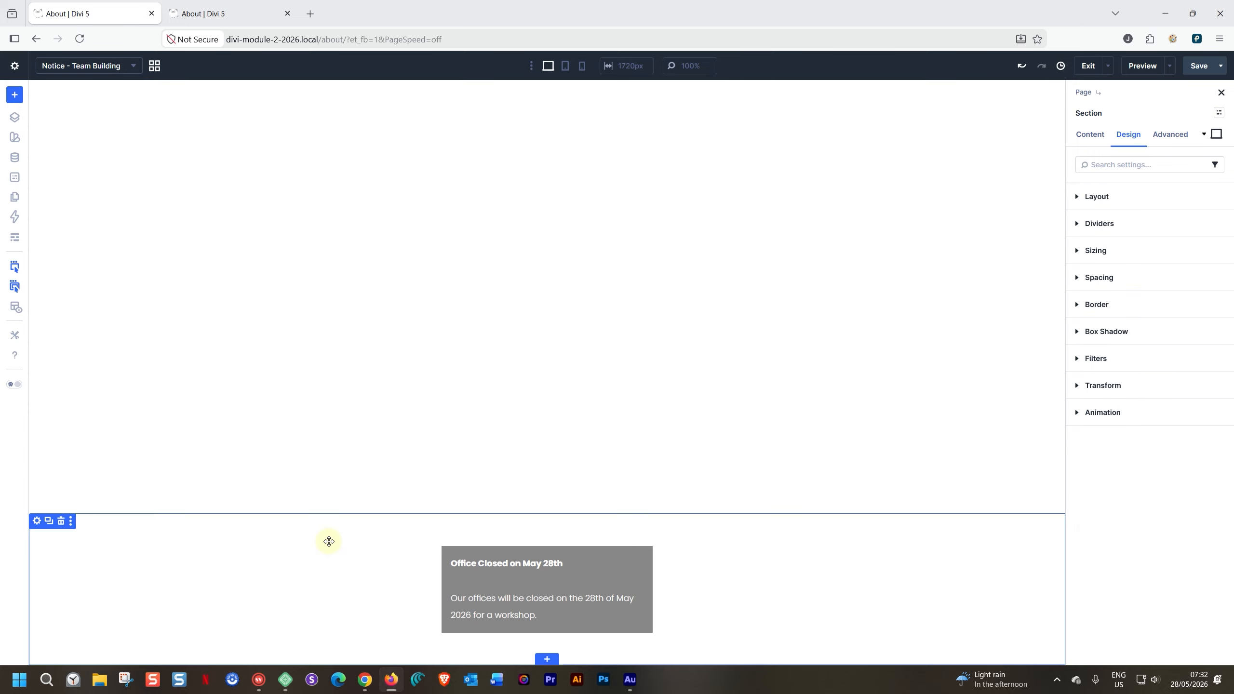
pyautogui.click(1073, 194)
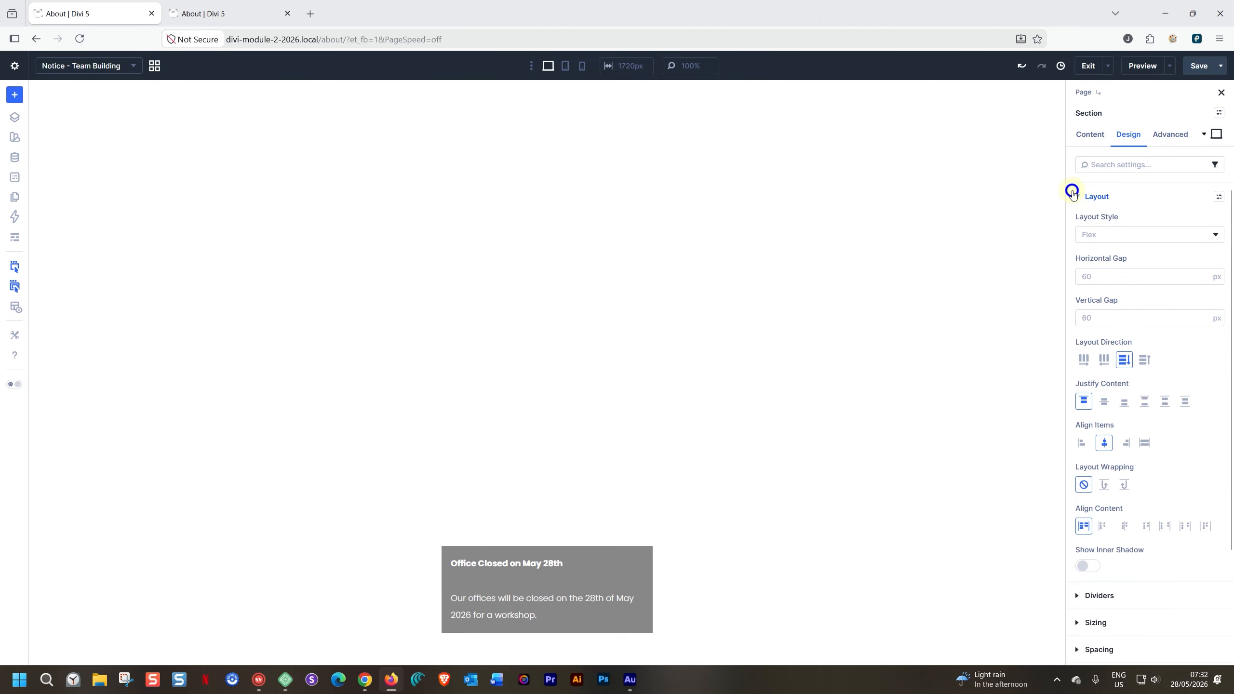
pyautogui.click(1083, 442)
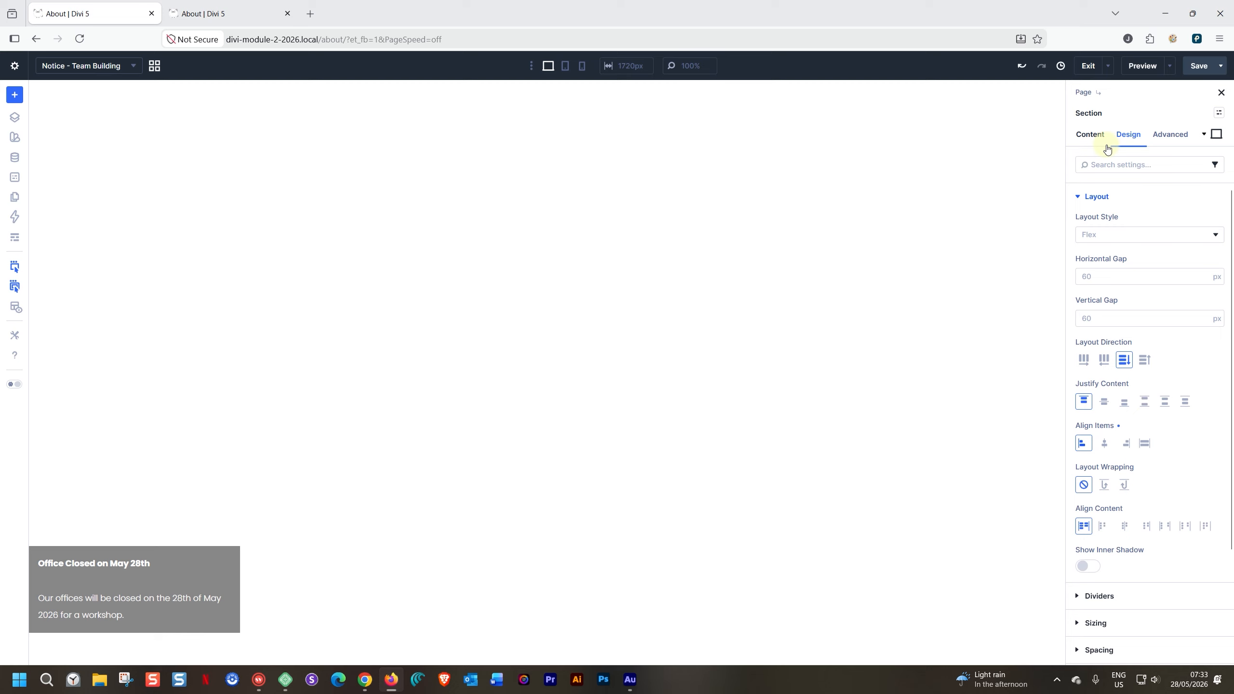
pyautogui.click(1092, 196)
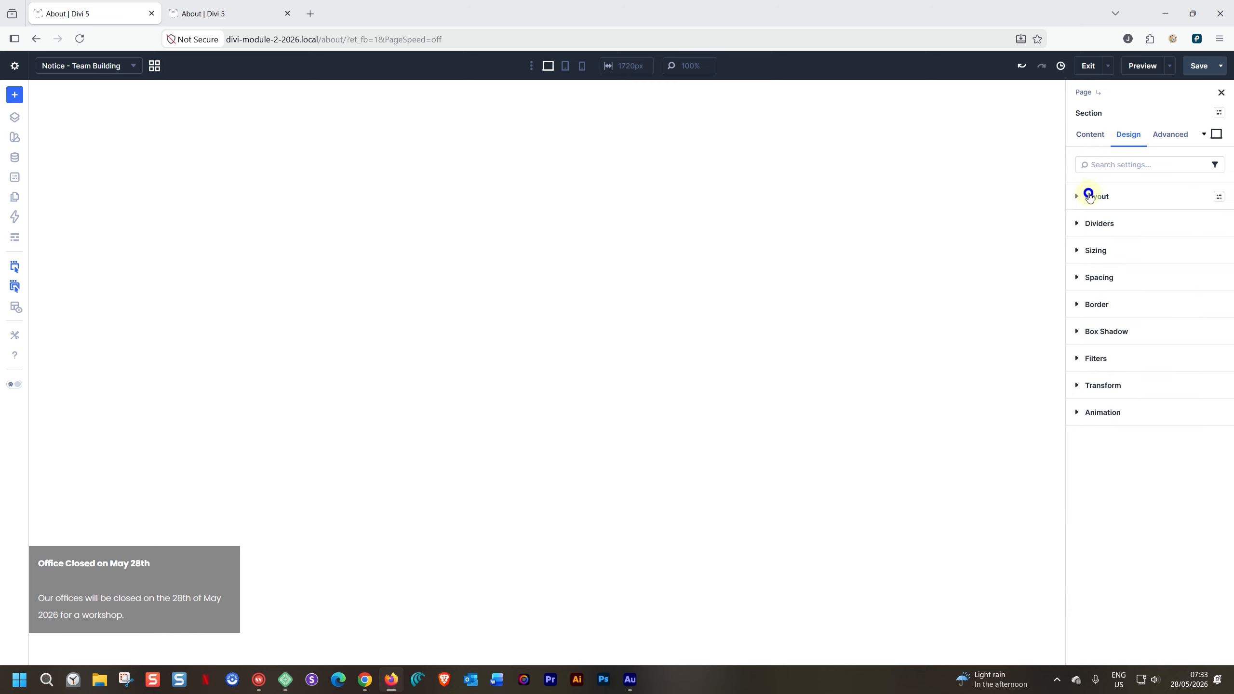
# - Give the section 55 px of left padding and save the page
pyautogui.click(1085, 285)
pyautogui.click(1094, 443)
pyautogui.write('55')
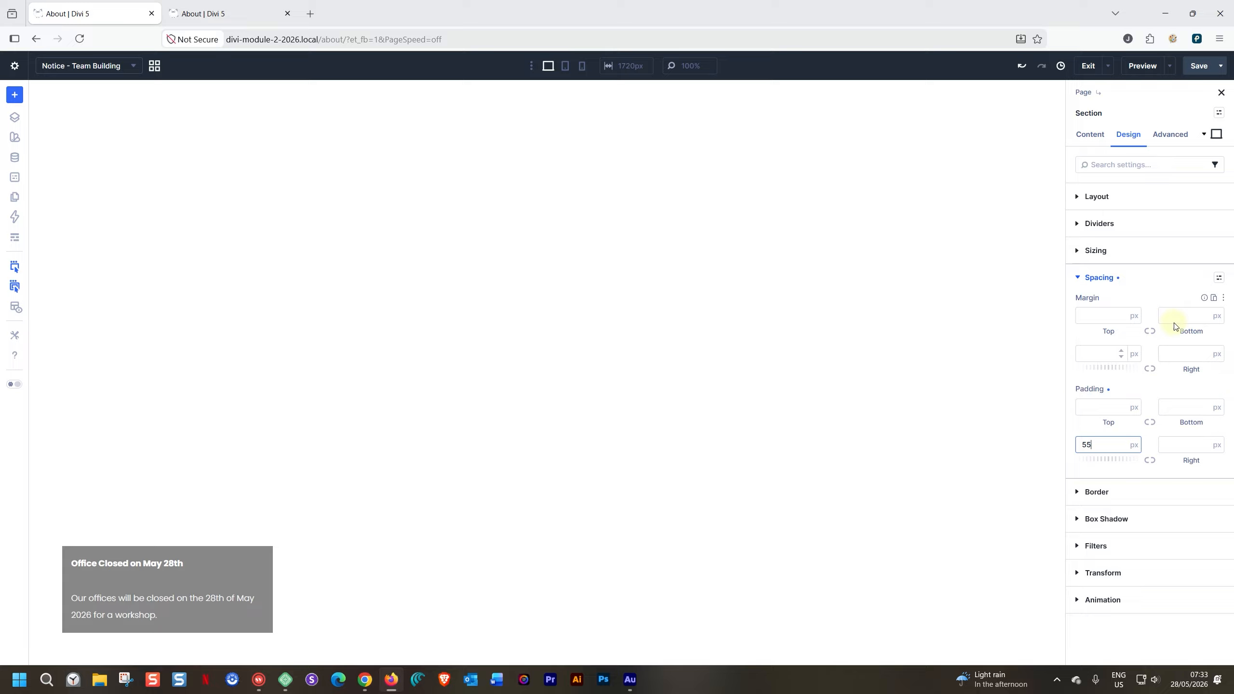
pyautogui.click(1204, 67)
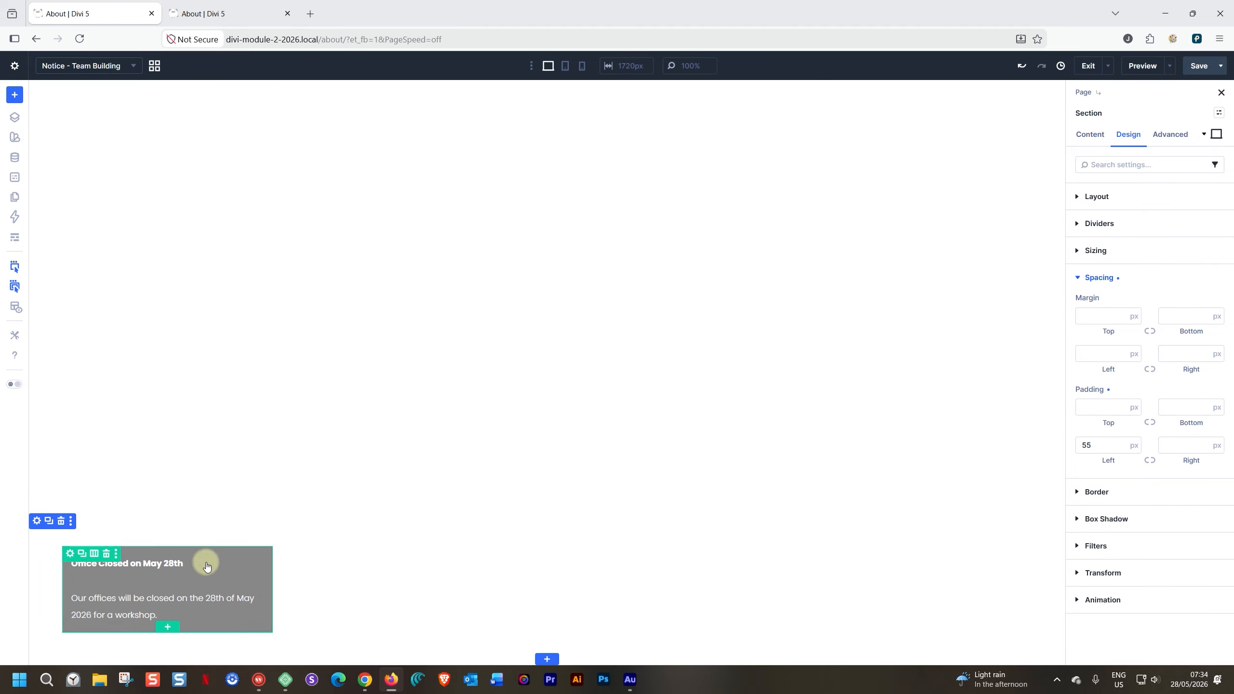
# - Look through the Main Canvas for the notice, and return to the Notice - Team Building canvas
pyautogui.click(153, 65)
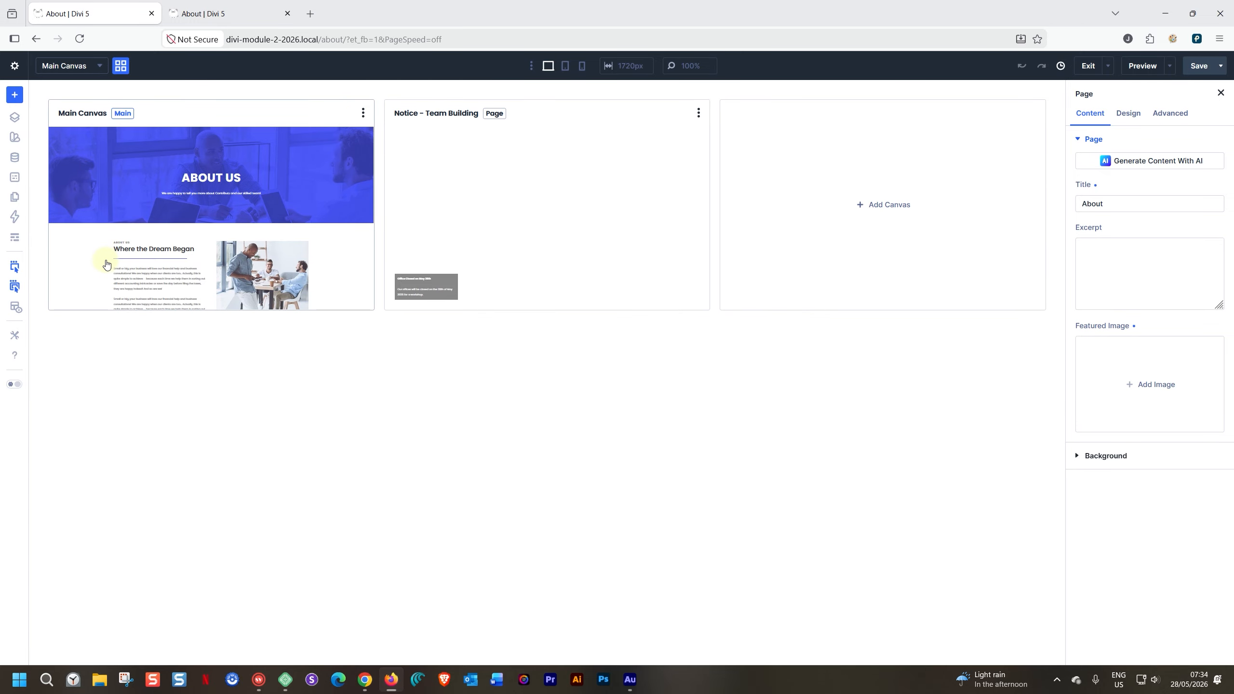
pyautogui.click(185, 201)
pyautogui.scroll(-10, 208, 460)
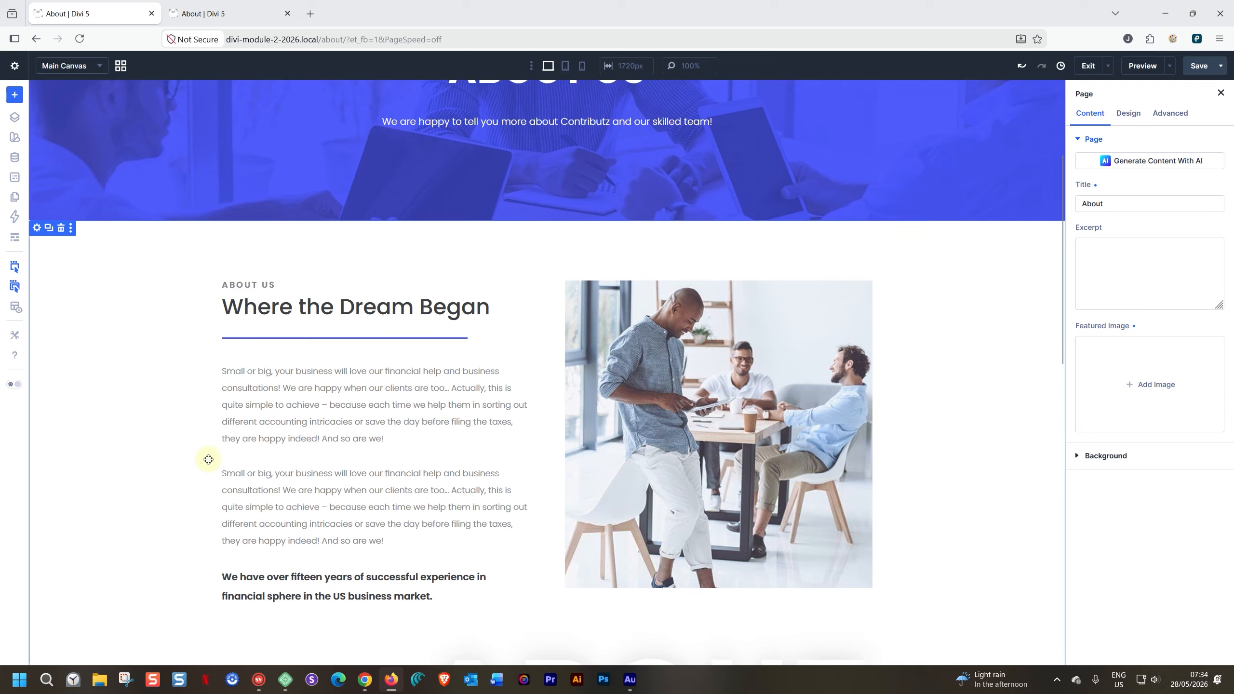
pyautogui.scroll(-2, 208, 459)
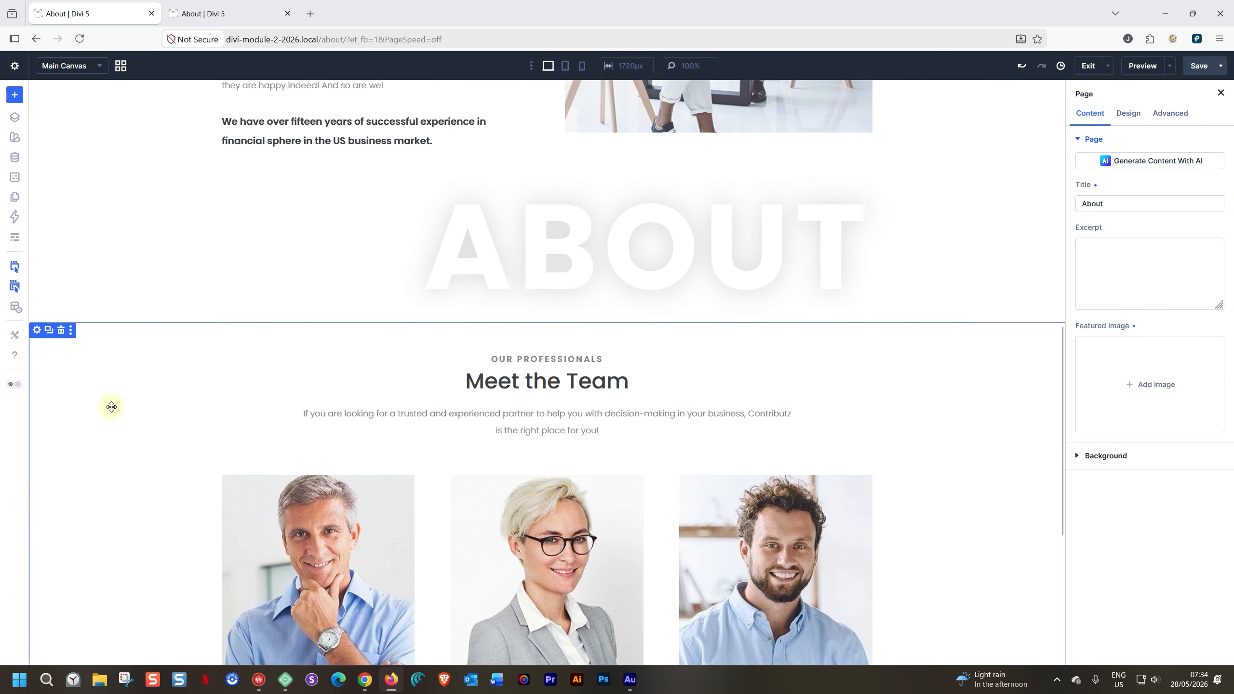
pyautogui.click(120, 65)
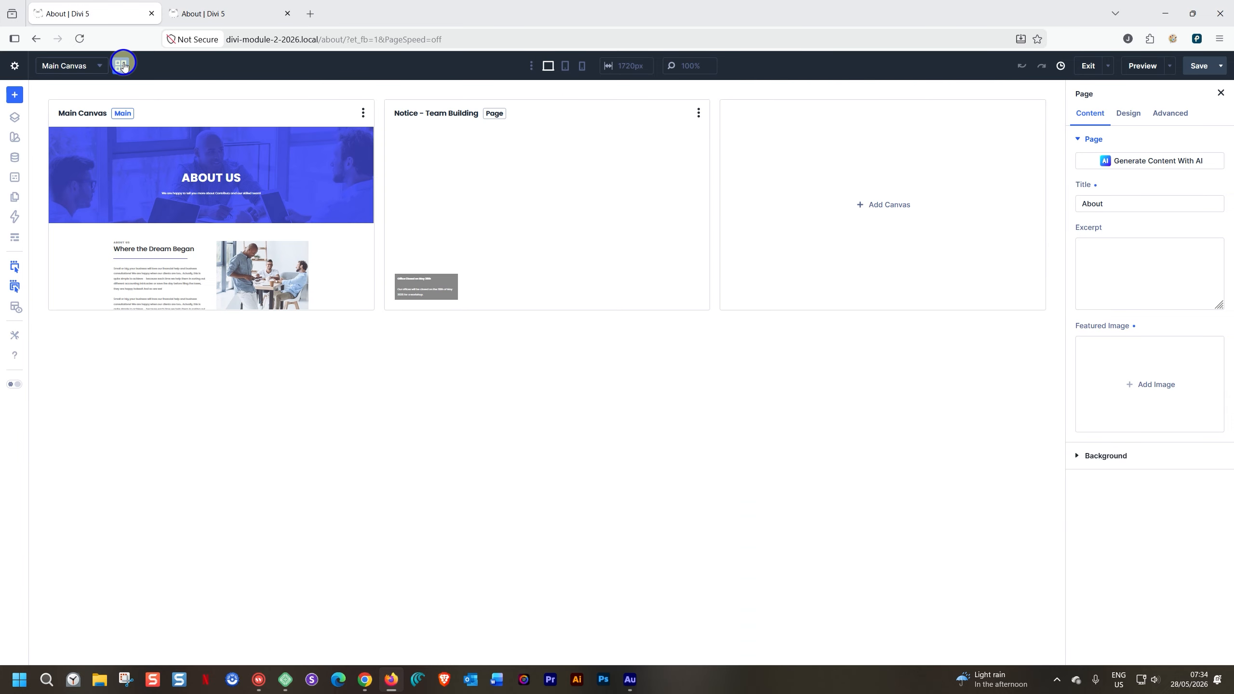
pyautogui.click(481, 187)
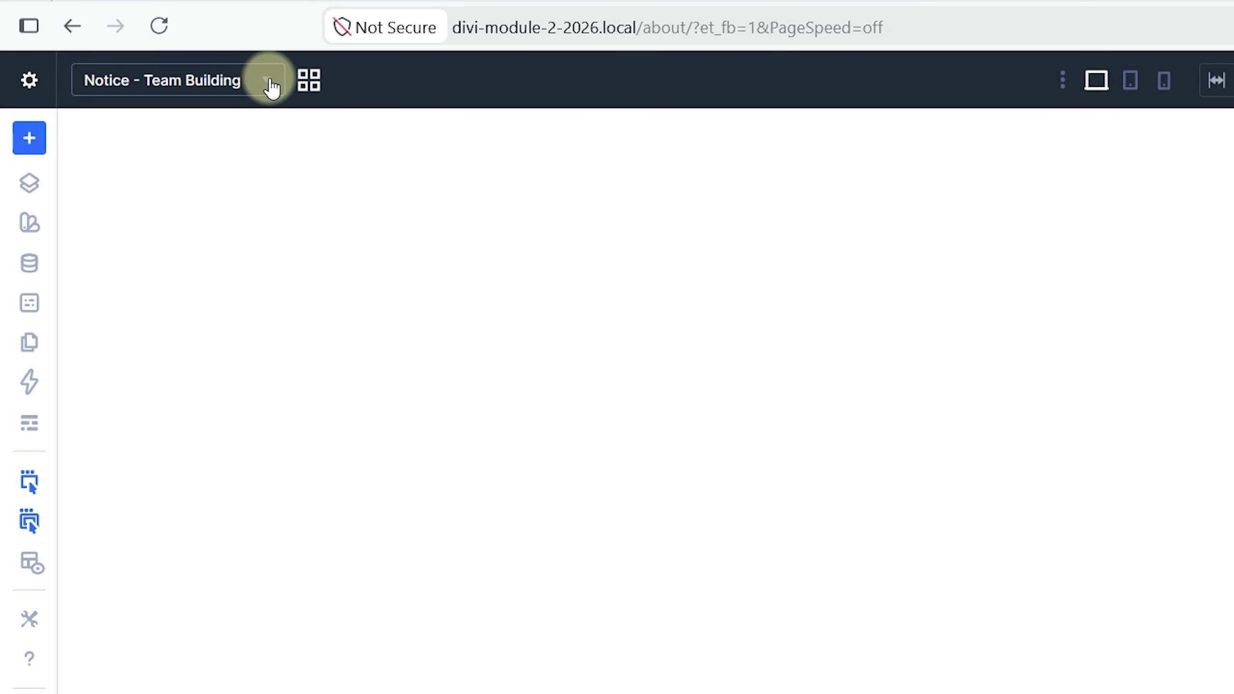
# - Set the Notice - Team Building canvas to Append Below the main canvas, and save the canvas settings
pyautogui.click(268, 82)
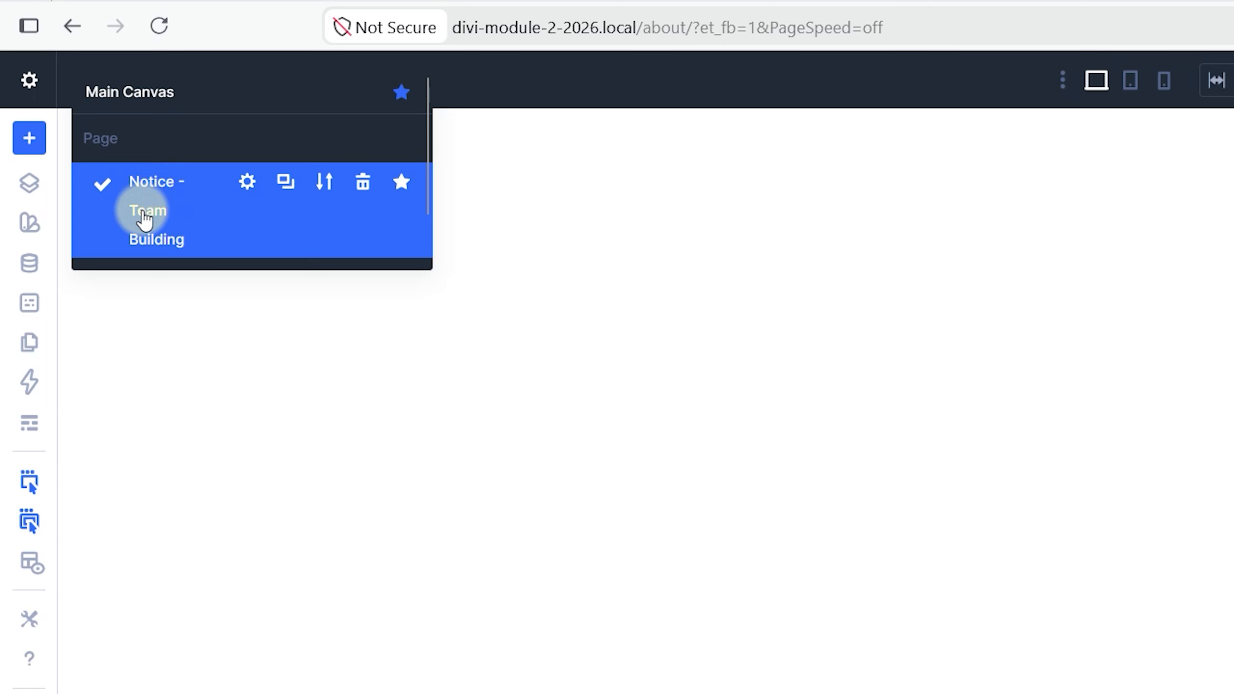
pyautogui.click(248, 181)
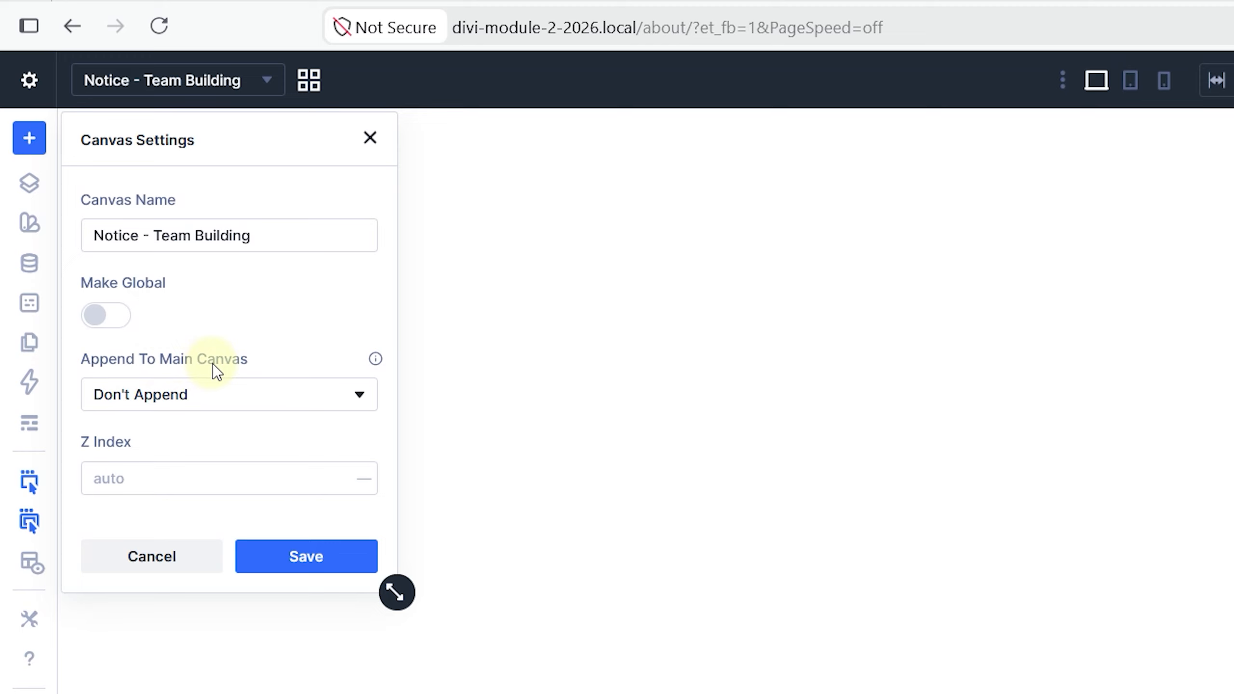
pyautogui.click(171, 406)
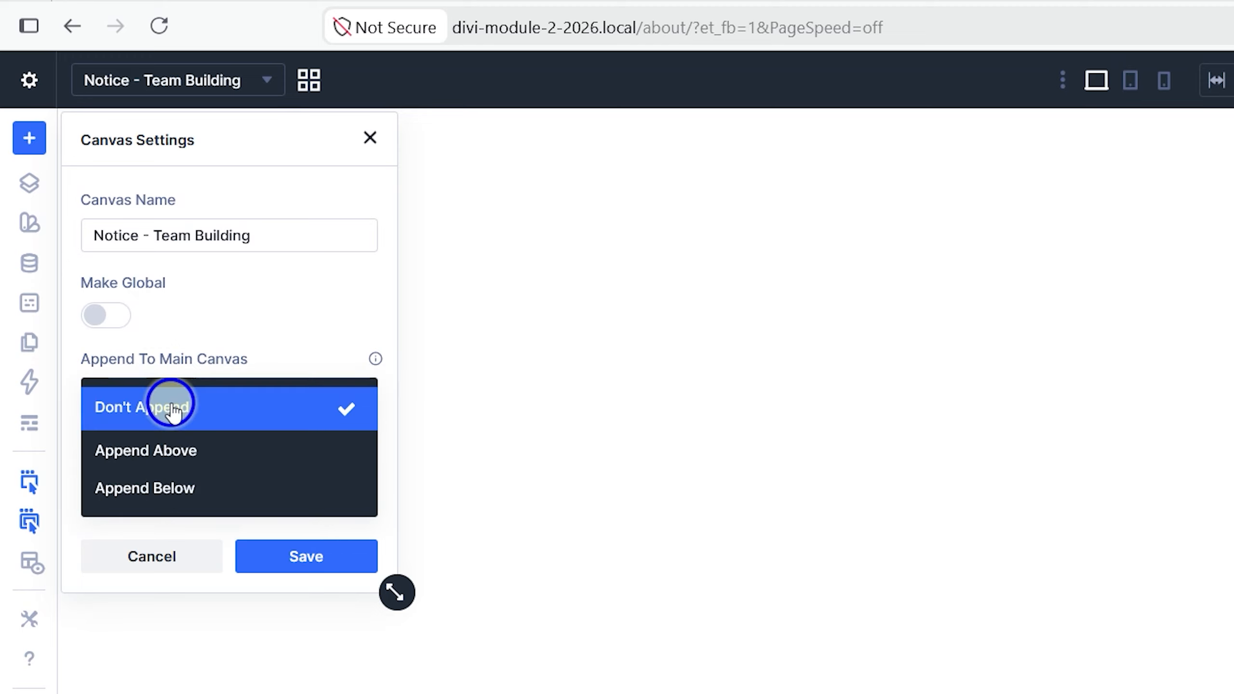
pyautogui.click(170, 489)
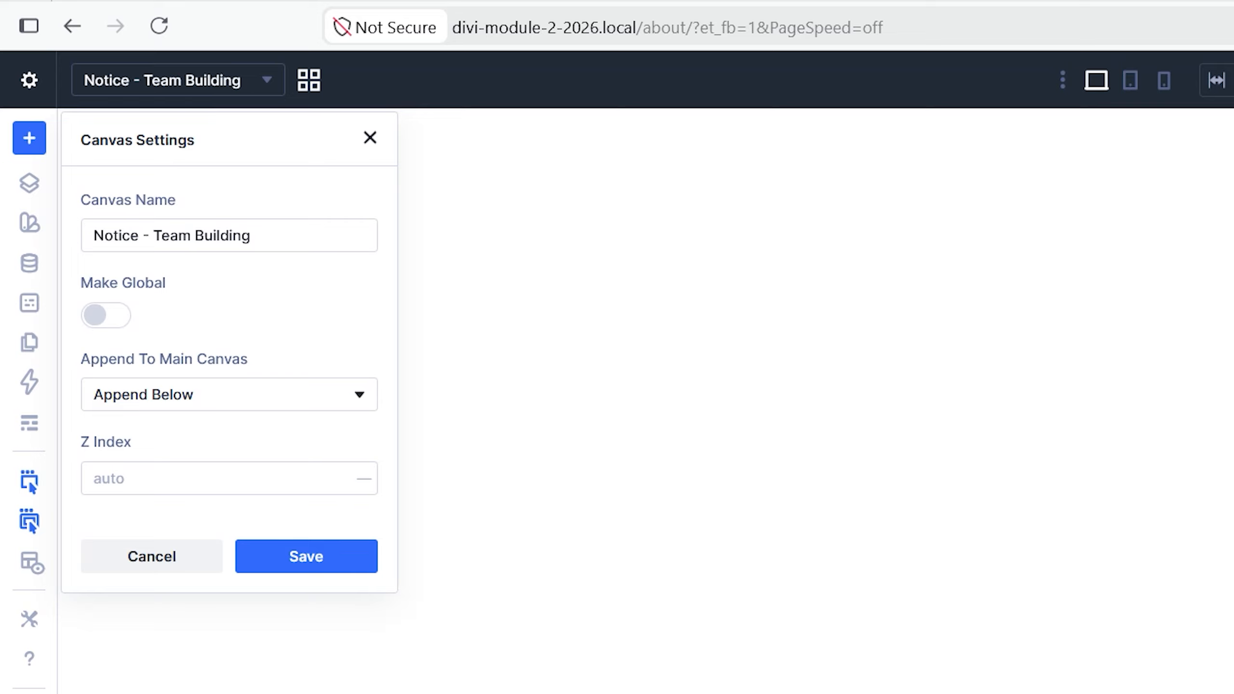
pyautogui.click(187, 405)
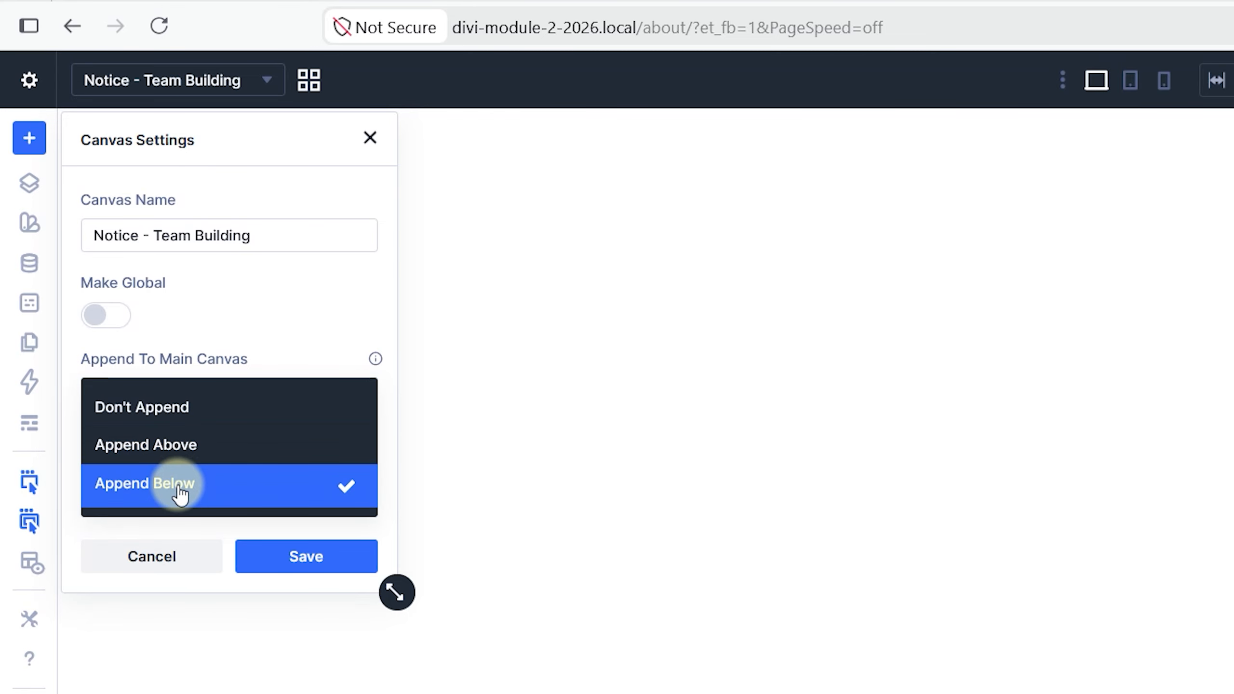
pyautogui.click(233, 501)
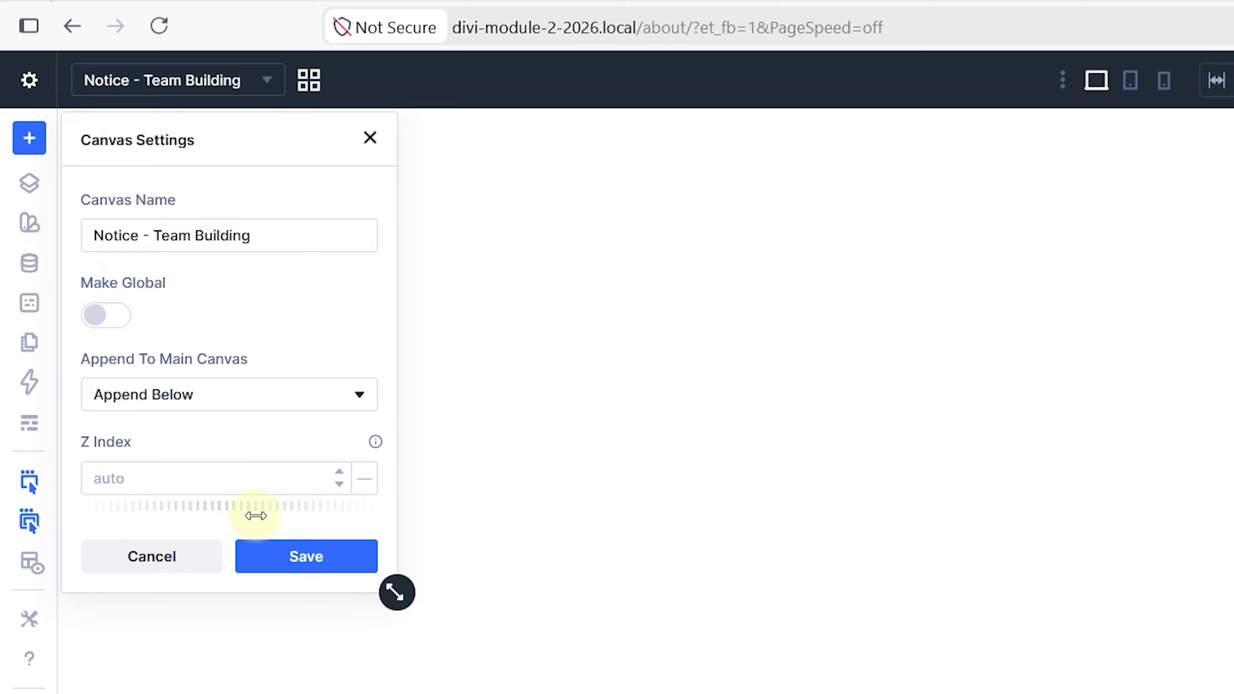
pyautogui.click(276, 571)
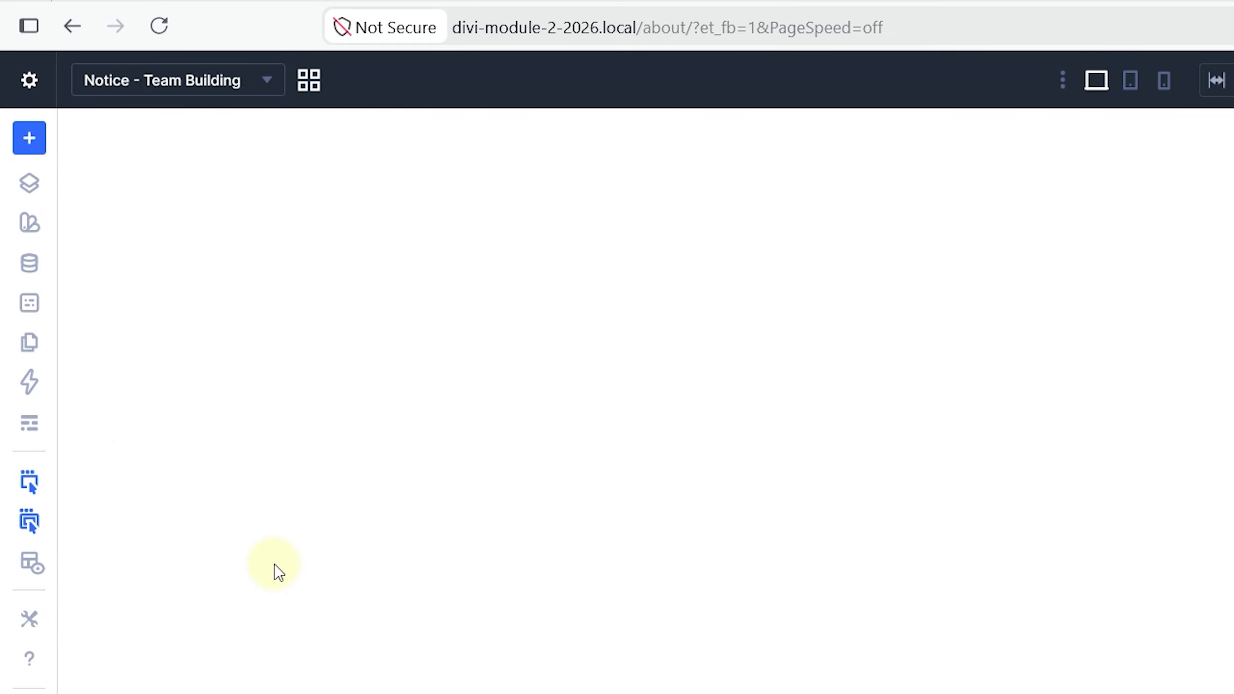
# - Show the About page preview at a single full-width size, reload it and check the page for the notice
pyautogui.click(225, 14)
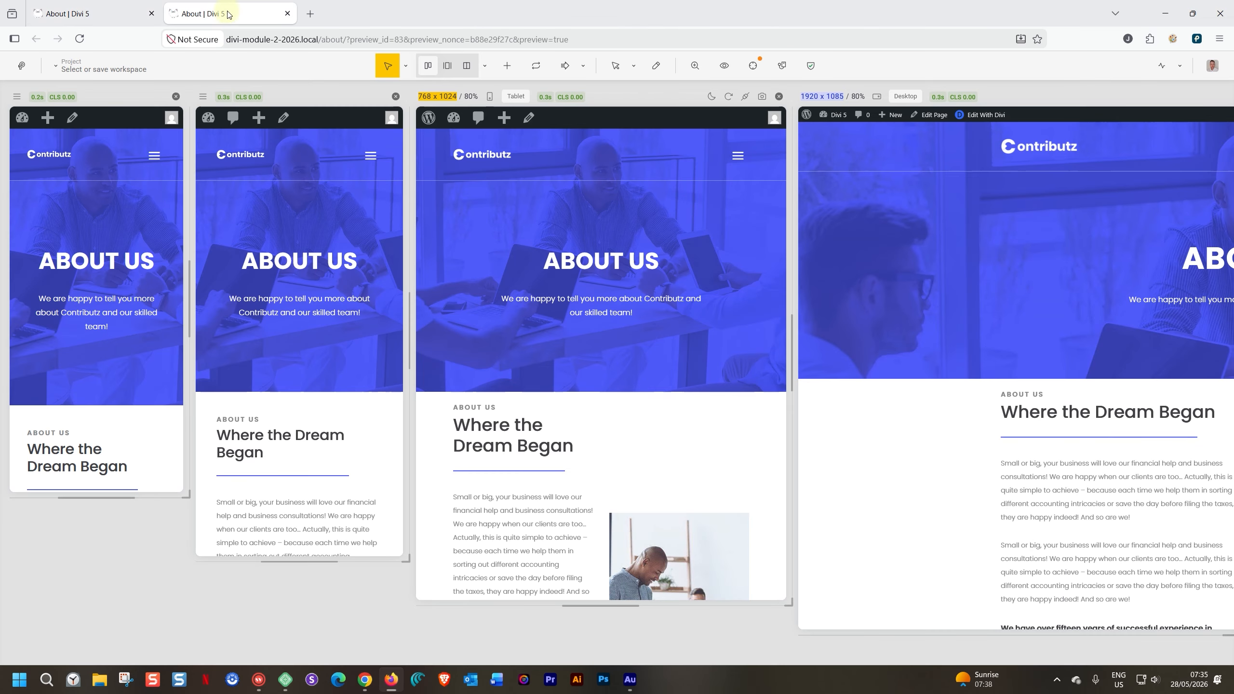
pyautogui.click(1196, 39)
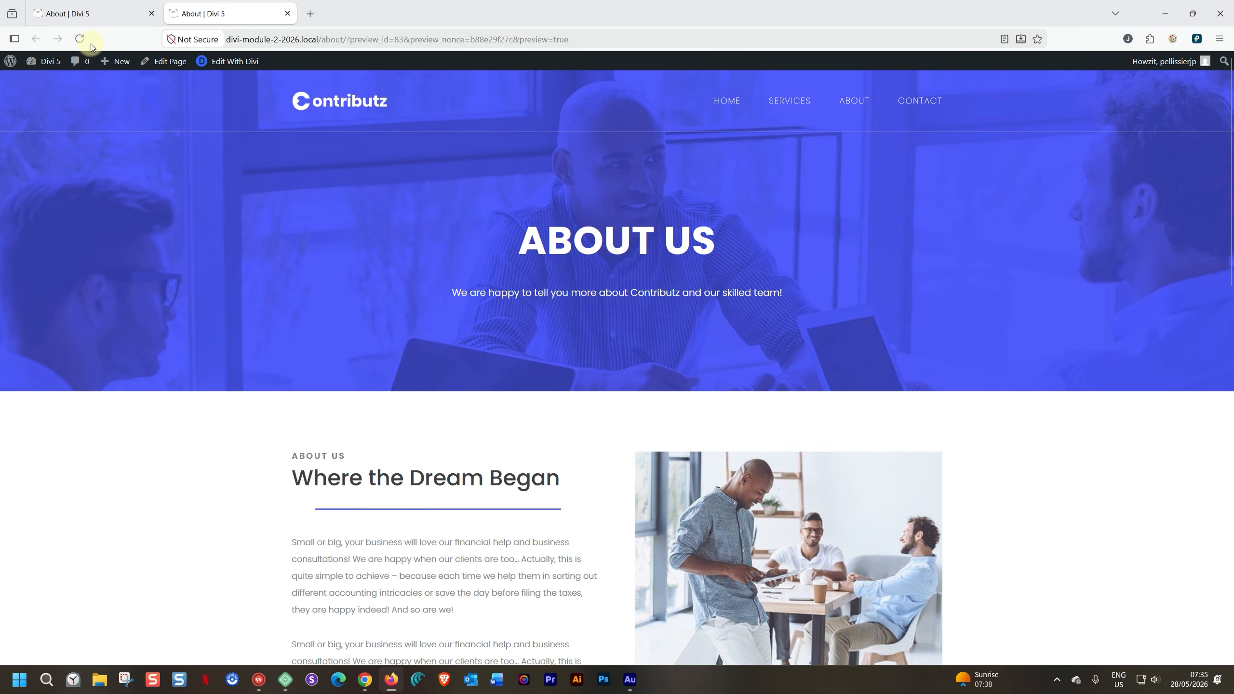
pyautogui.click(80, 39)
pyautogui.scroll(-5, 206, 153)
pyautogui.scroll(-10, 206, 153)
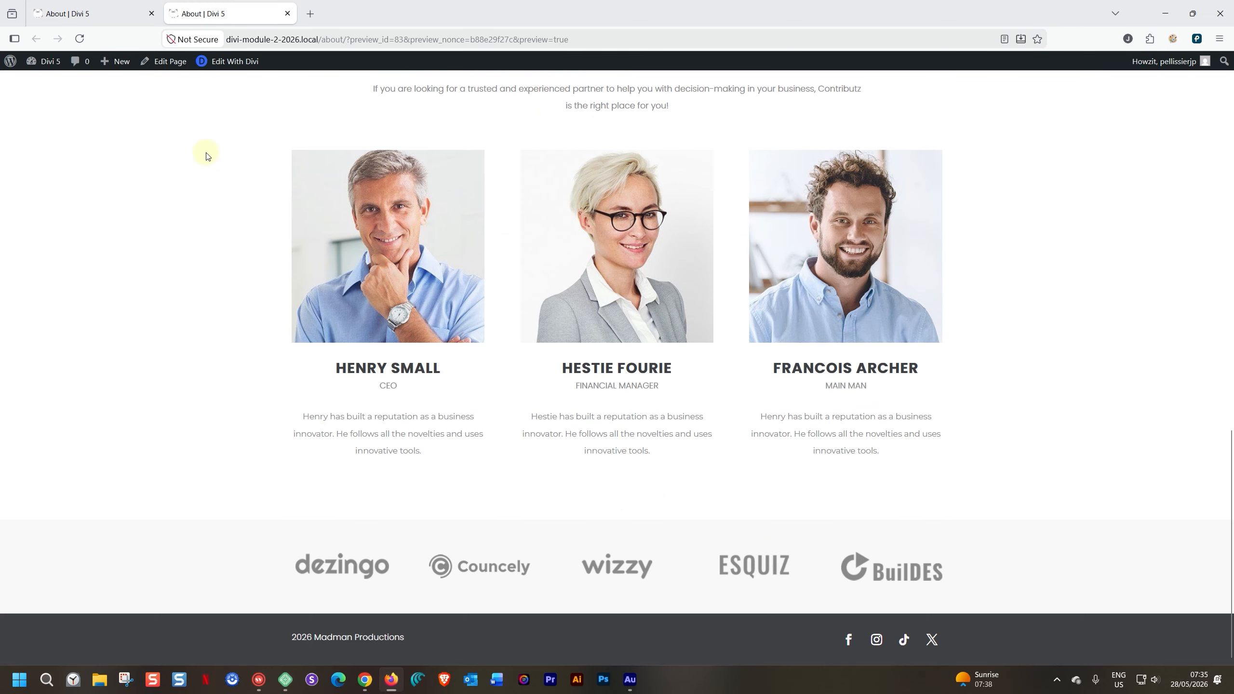
pyautogui.scroll(8, 206, 153)
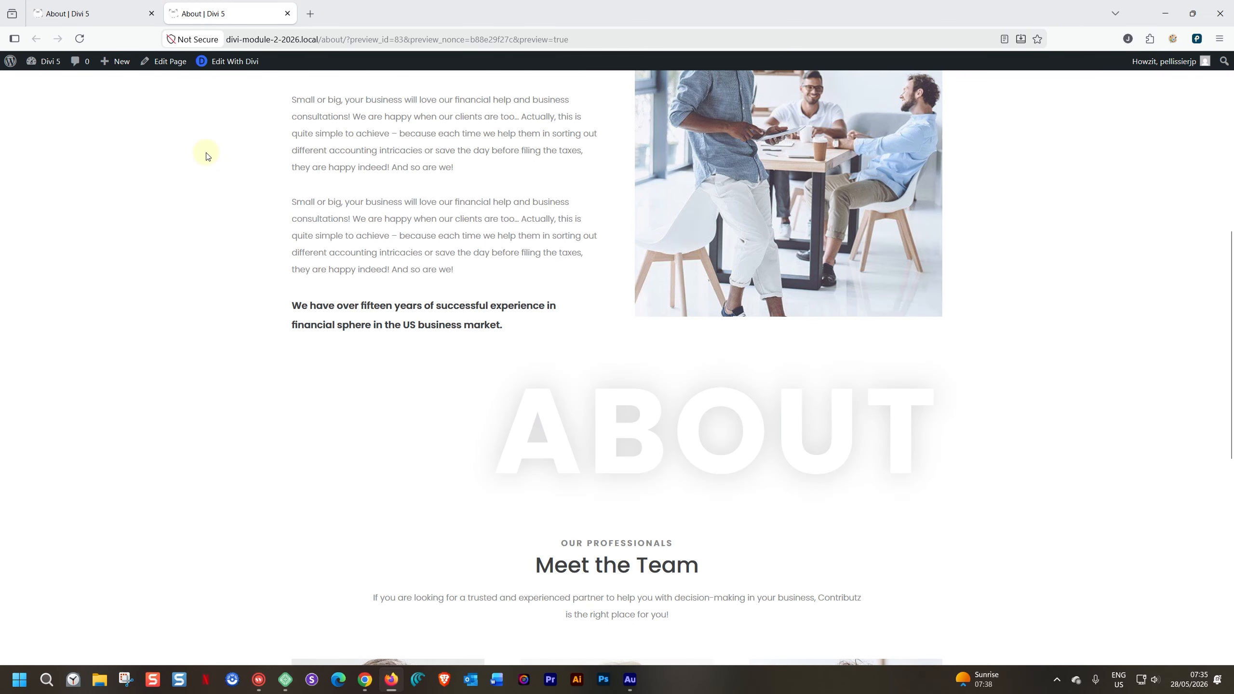
# - Set the Z Index of the Notice - Team Building canvas to 999, and save the canvas settings and page
pyautogui.click(117, 13)
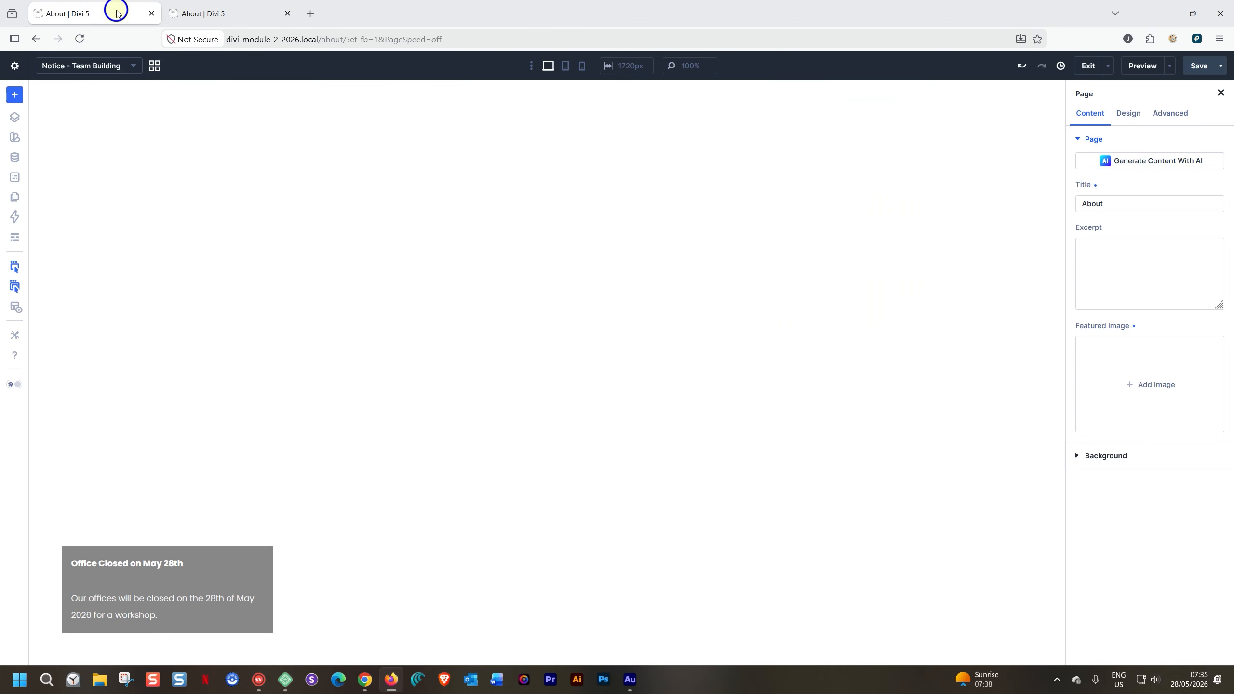
pyautogui.click(131, 69)
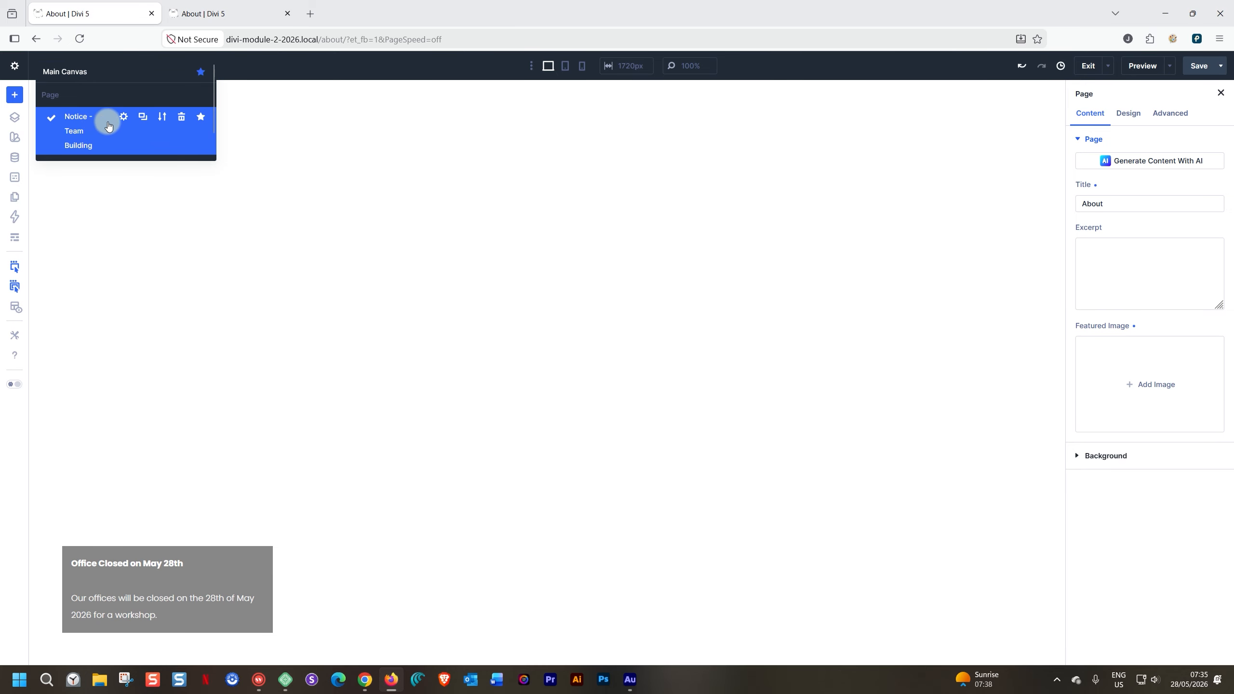
pyautogui.click(124, 116)
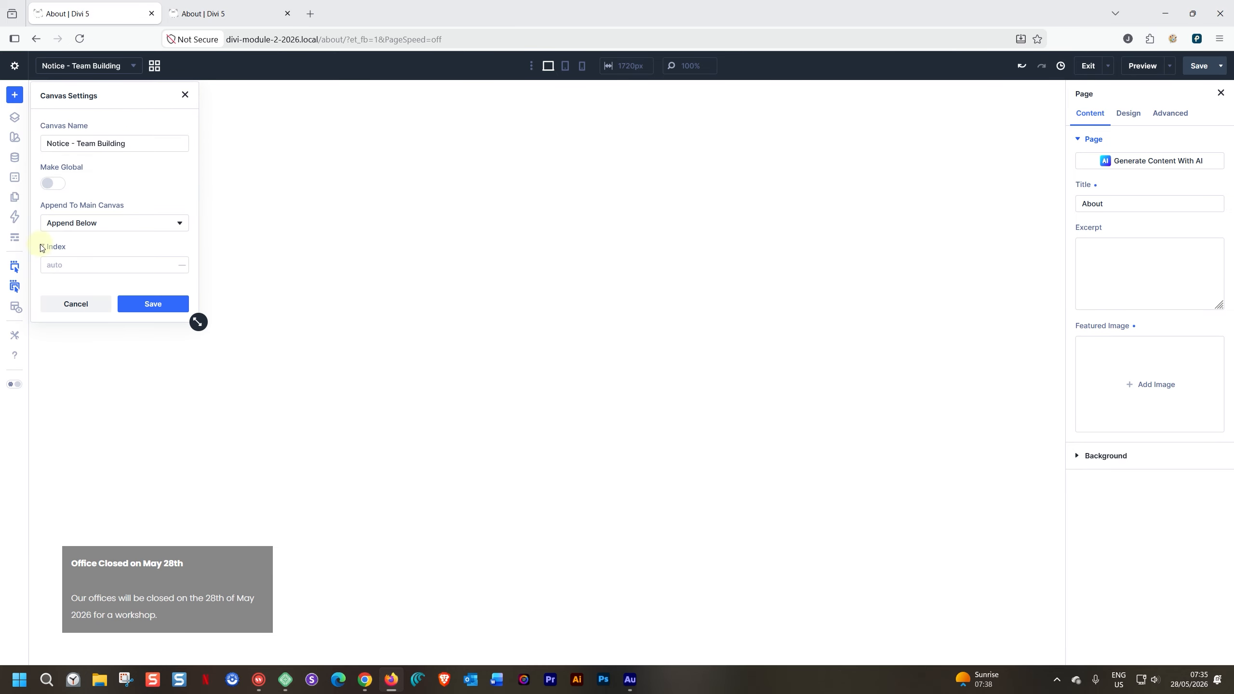
pyautogui.click(58, 264)
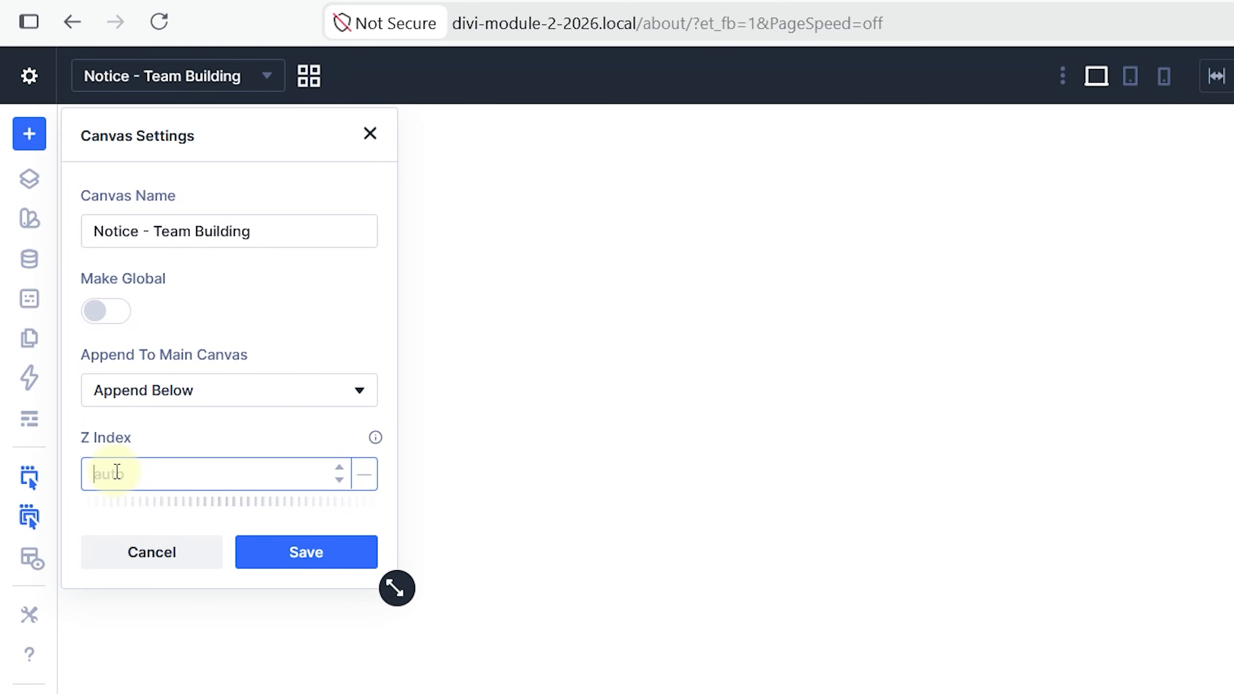
pyautogui.write('999')
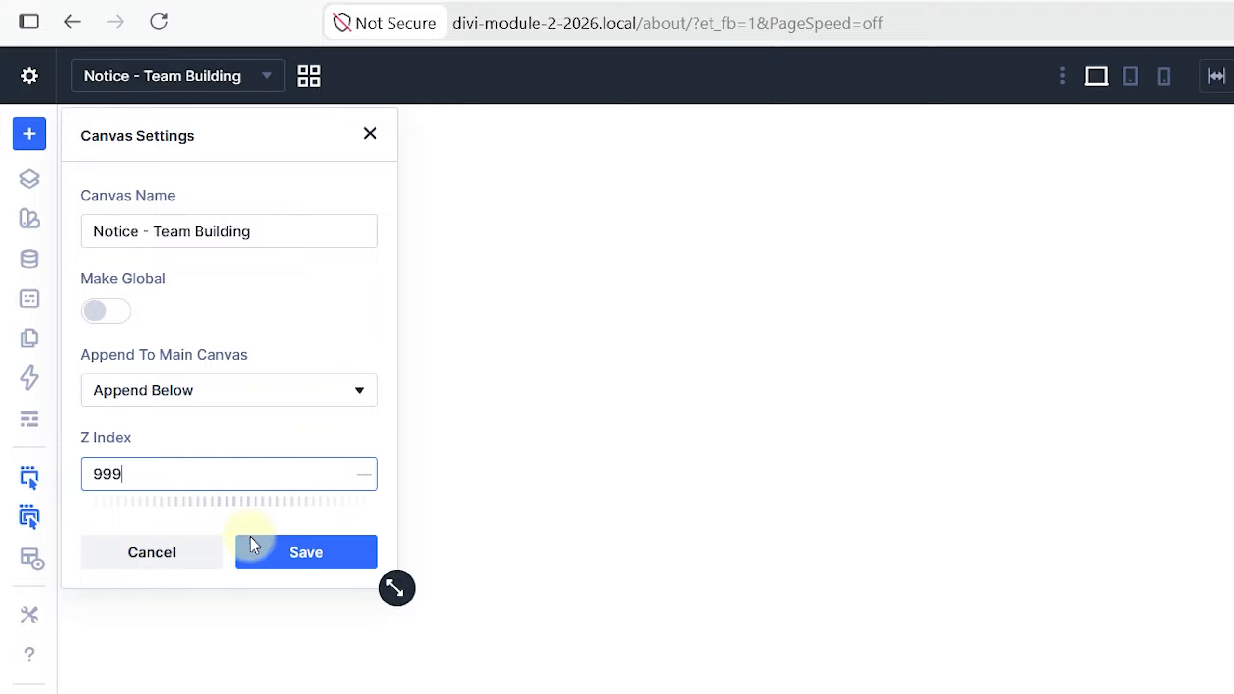
pyautogui.click(262, 554)
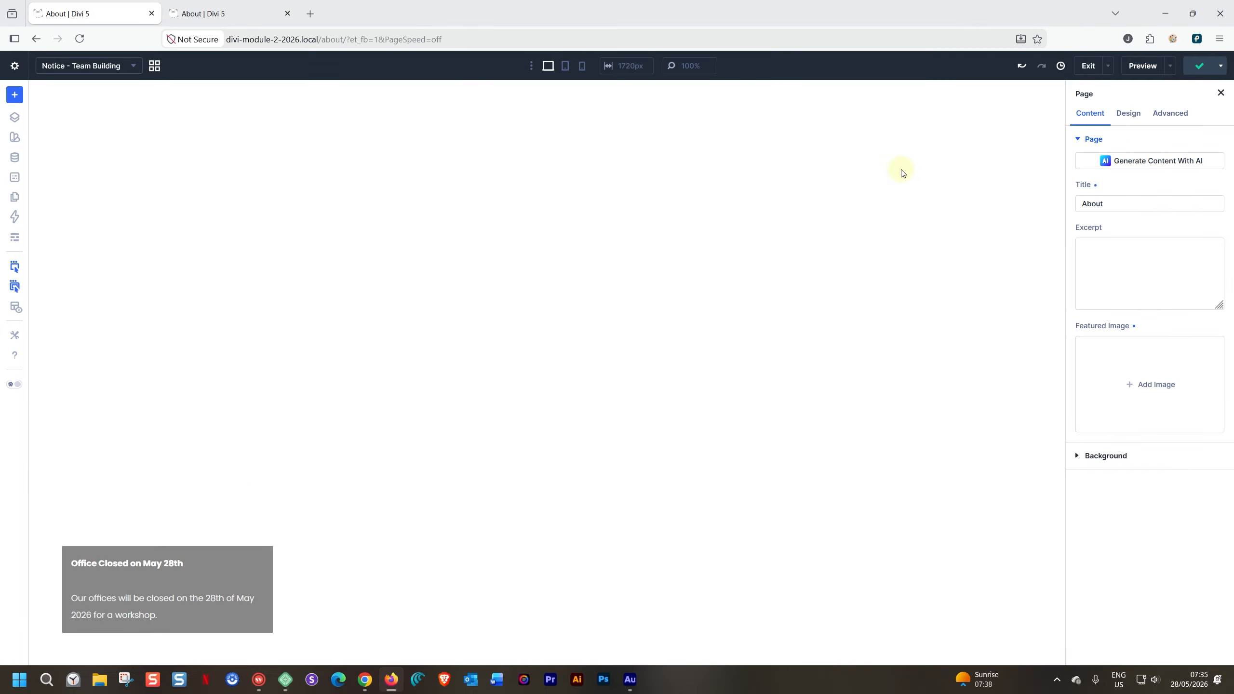
# - Reload the About page preview and check how the closure notice behaves while moving down the page
pyautogui.click(229, 13)
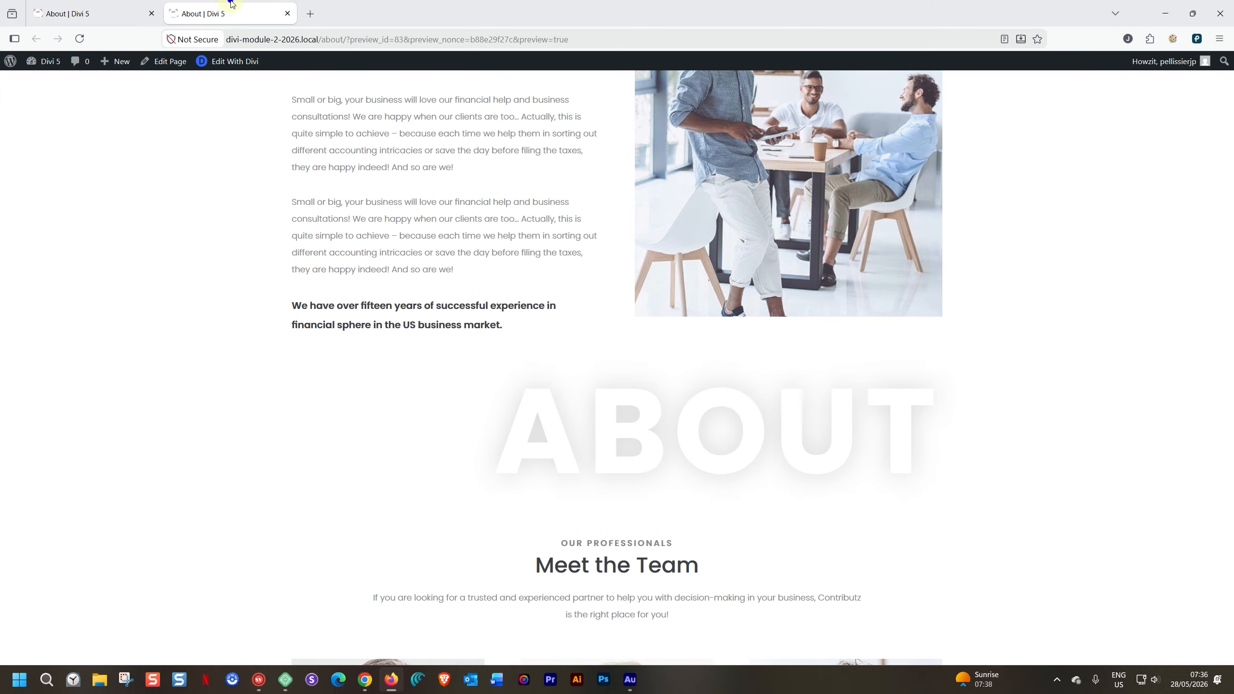
pyautogui.click(84, 42)
pyautogui.scroll(-3, 241, 288)
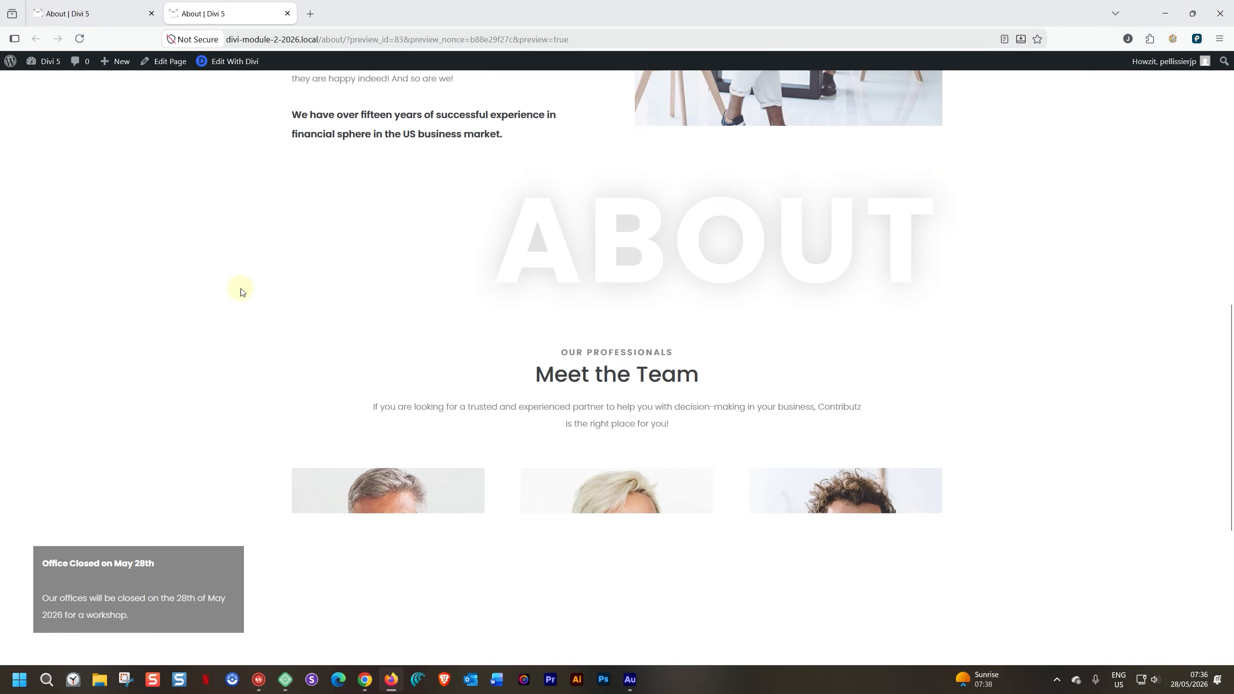
# - Examine the page content around and beside the closure notice at several points of the About page preview
pyautogui.scroll(-5, 242, 292)
pyautogui.scroll(8, 244, 299)
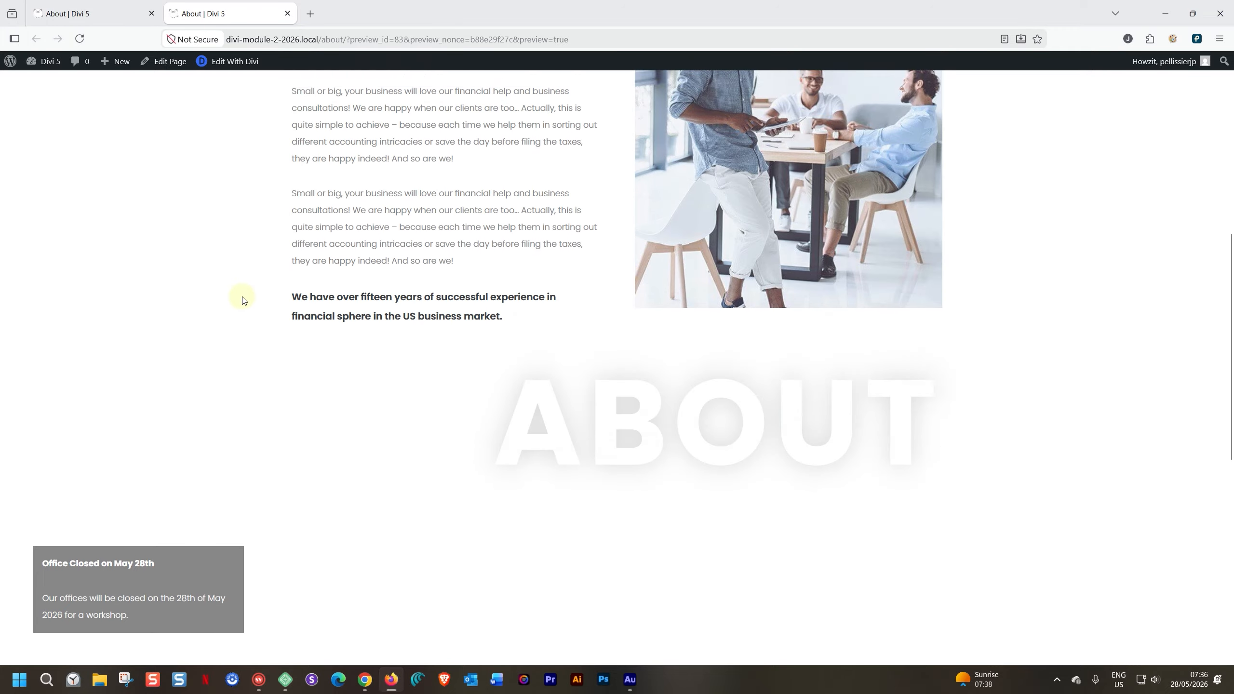
pyautogui.scroll(5, 242, 298)
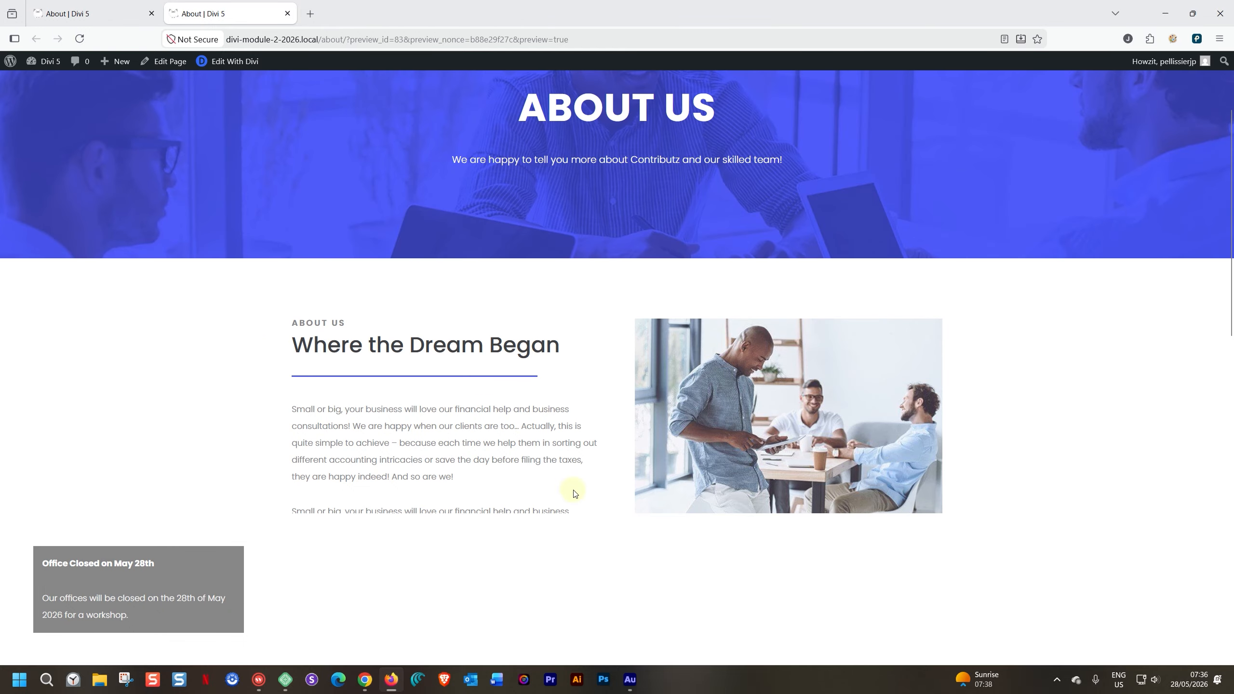
pyautogui.scroll(3, 505, 467)
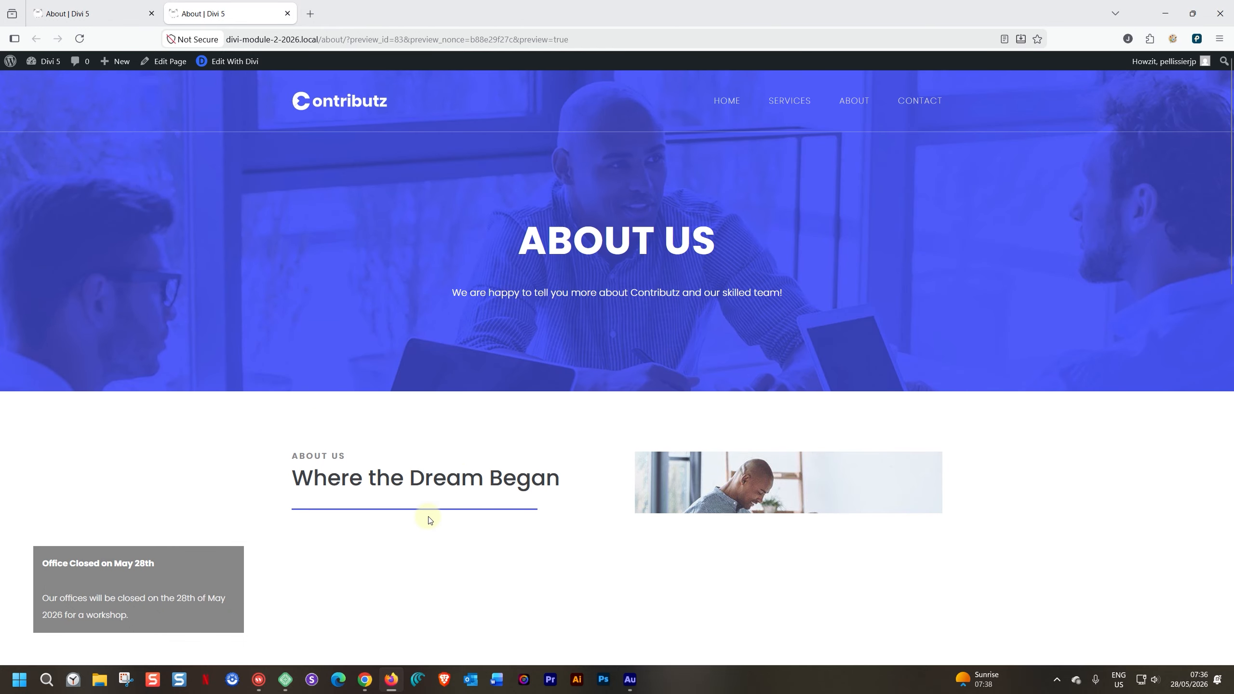
pyautogui.scroll(-5, 354, 510)
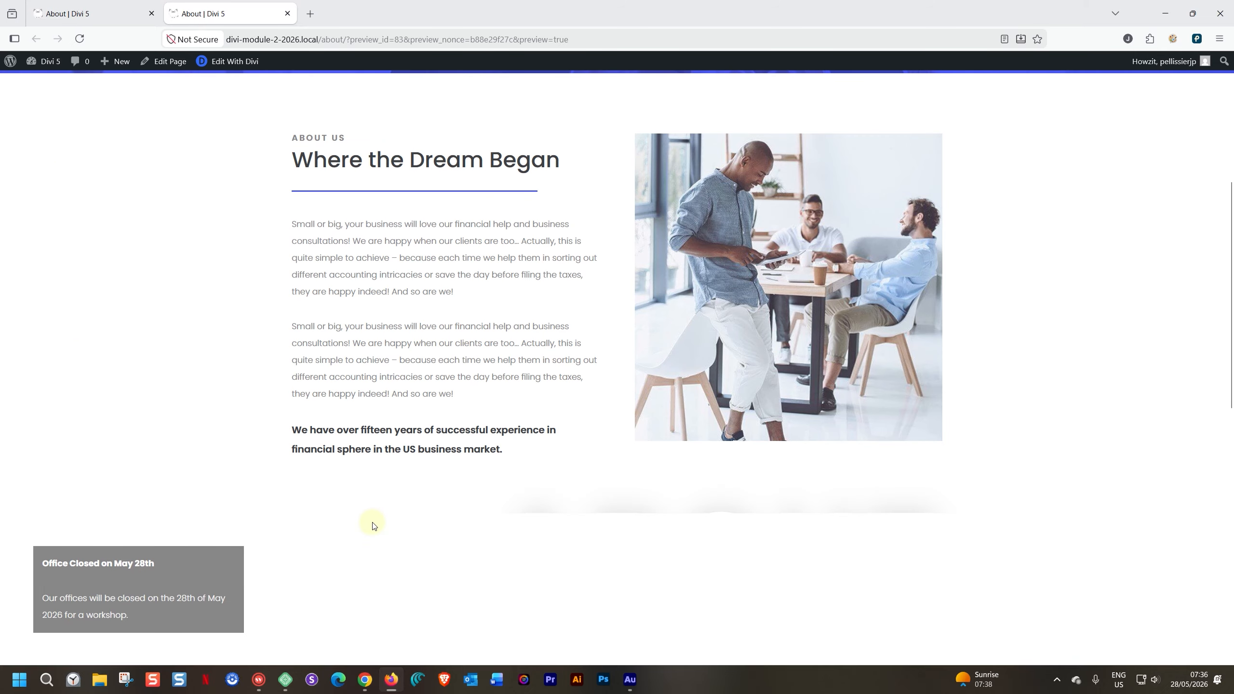
pyautogui.scroll(5, 373, 525)
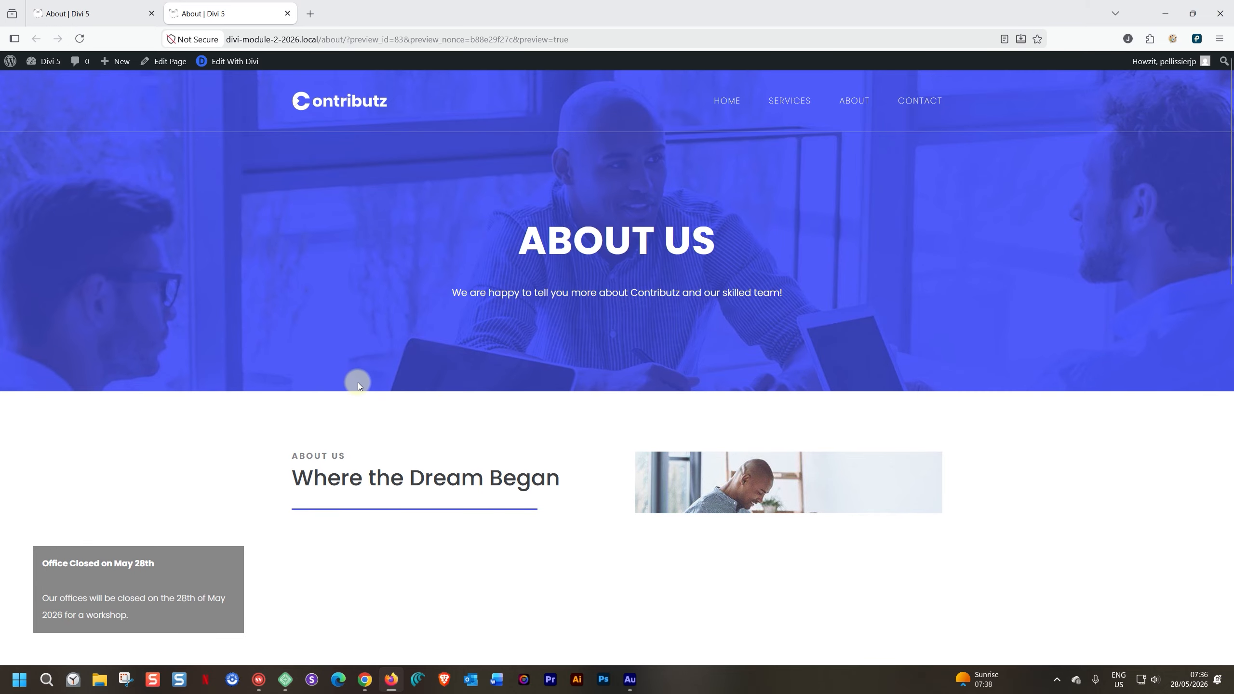
# - Give the notice section a Bright Snow background color at 0% opacity, and save the page
pyautogui.click(126, 14)
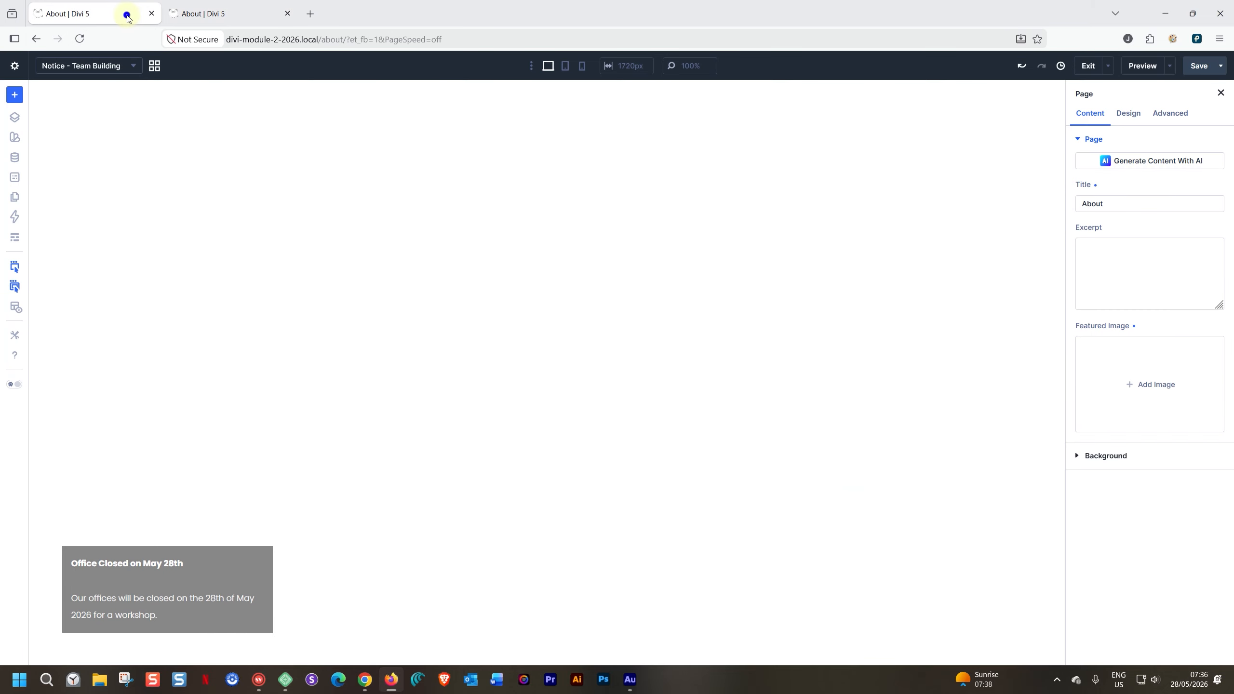
pyautogui.click(342, 564)
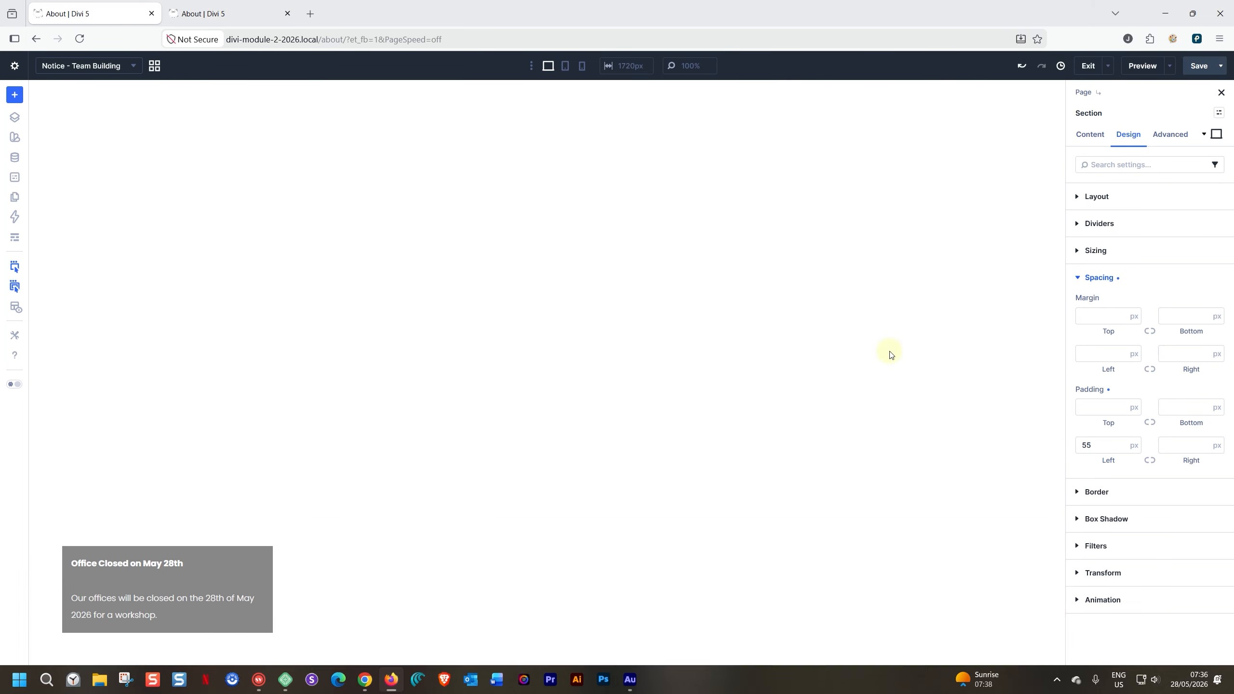
pyautogui.click(1090, 134)
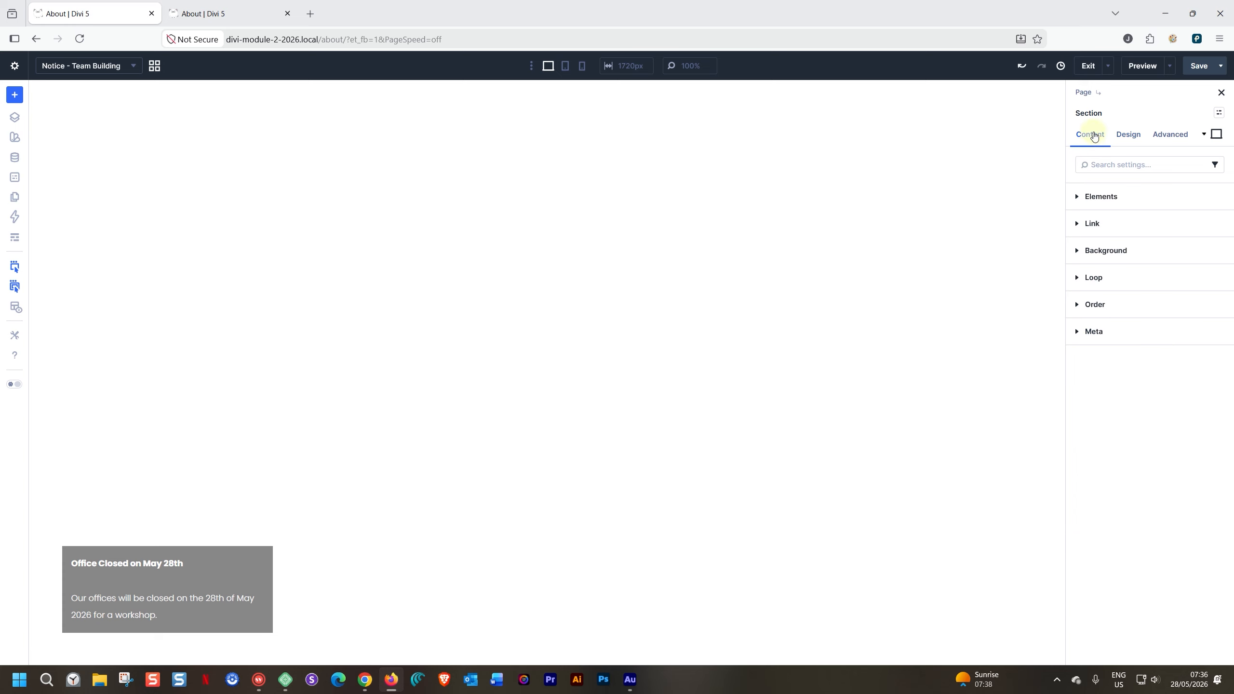
pyautogui.click(1077, 251)
pyautogui.click(1145, 365)
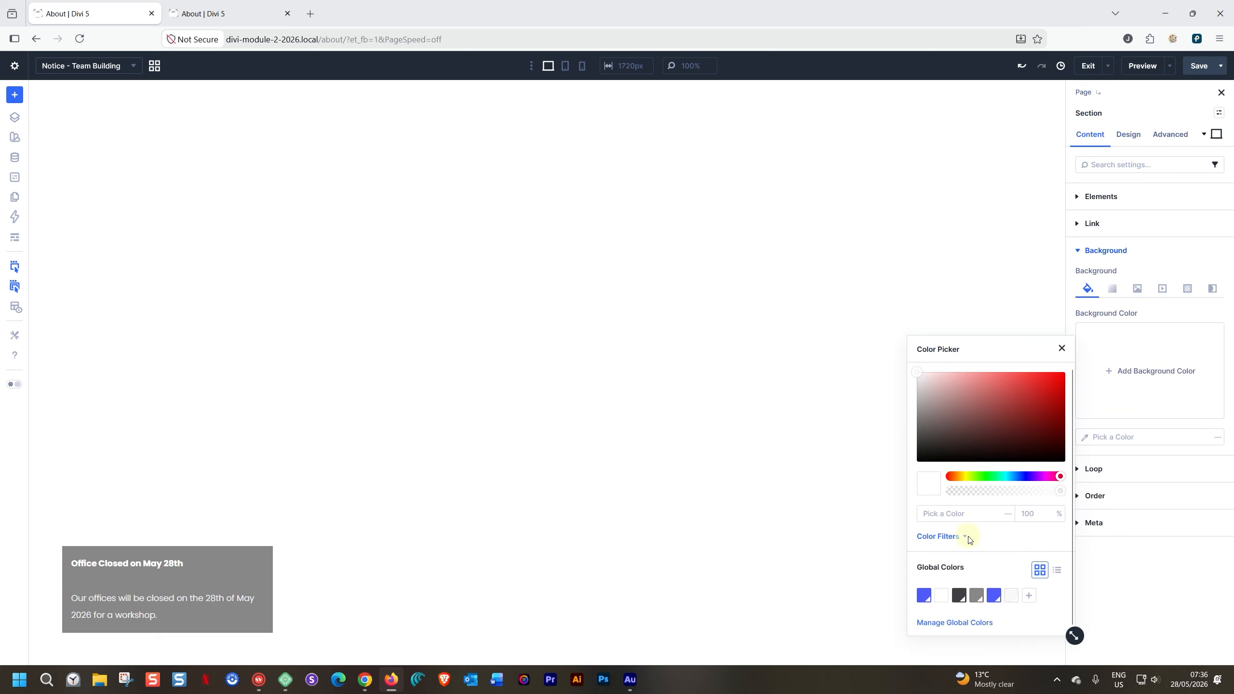
pyautogui.click(1006, 594)
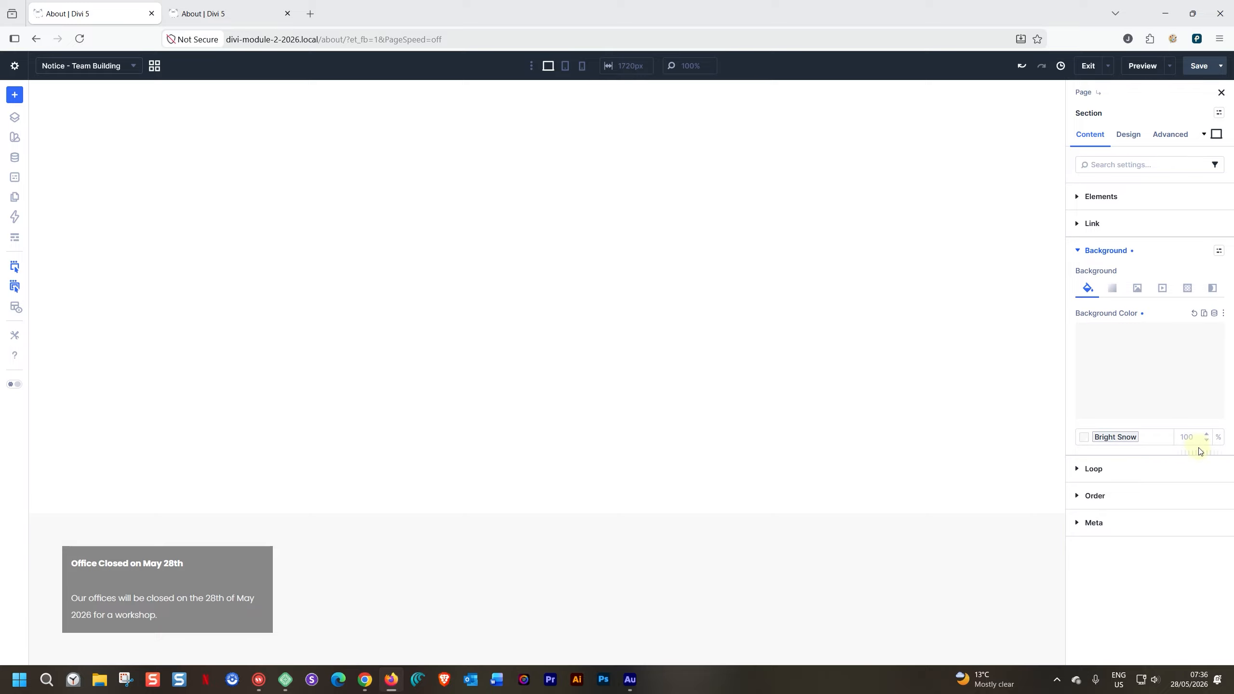
pyautogui.moveTo(1204, 452); pyautogui.dragTo(1006, 454)
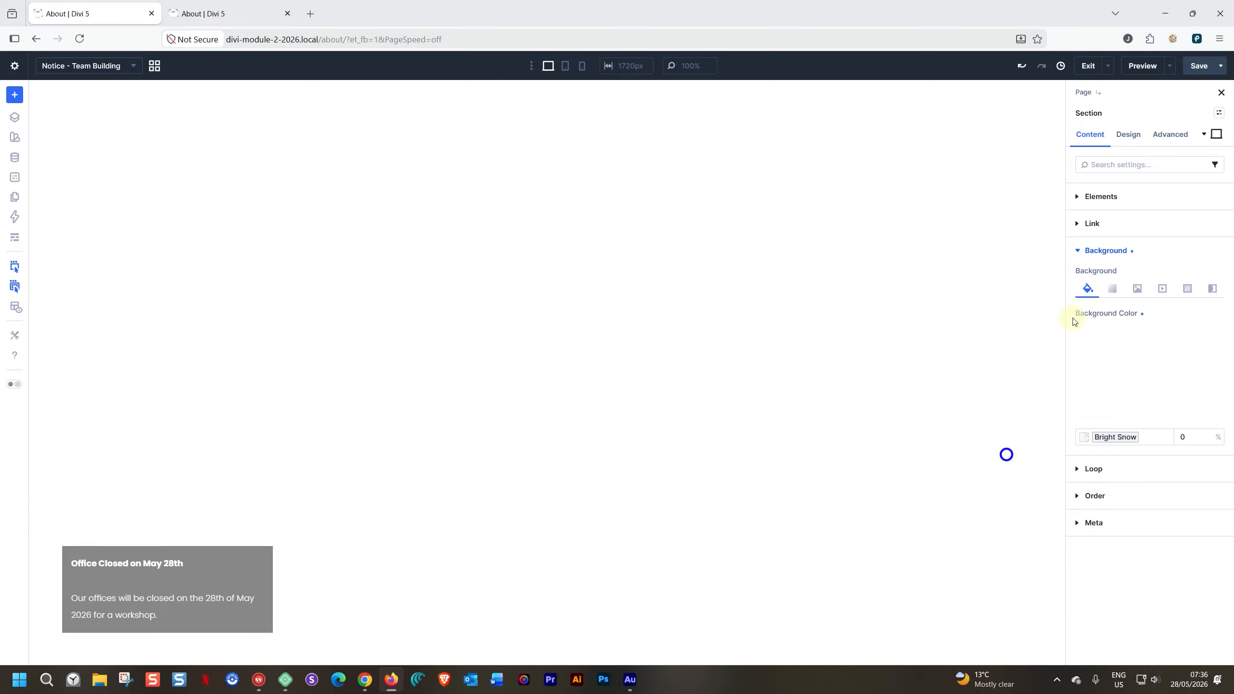
pyautogui.click(1191, 73)
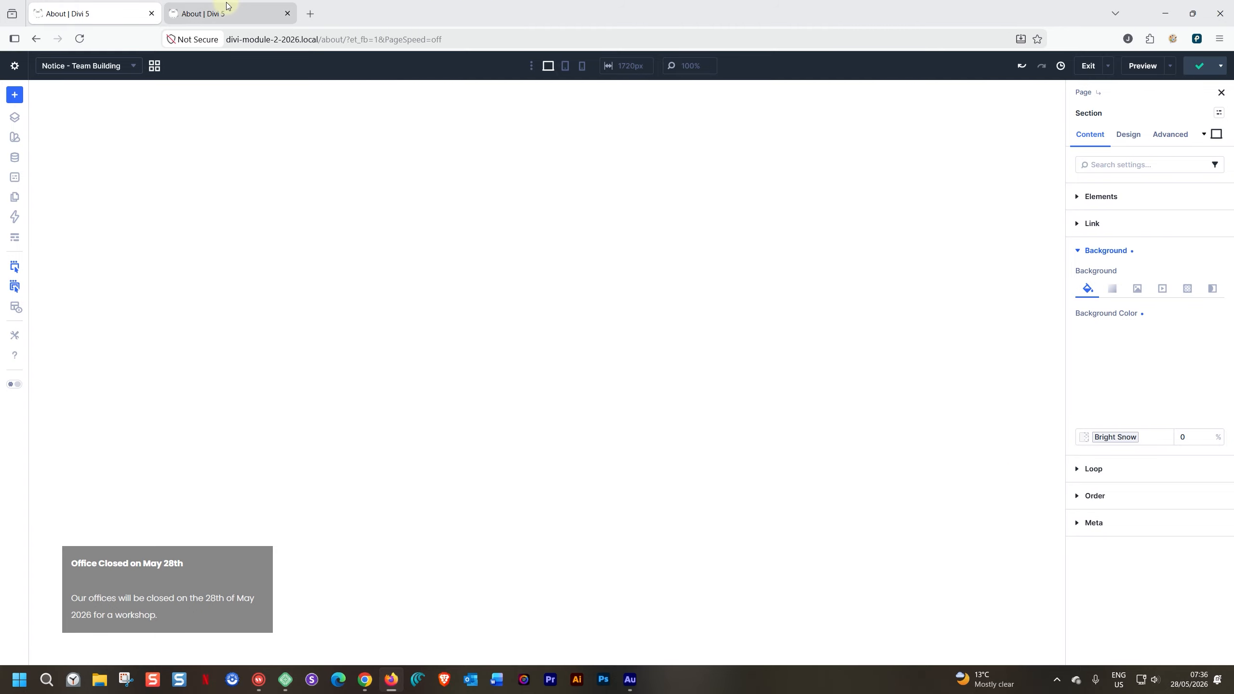
# - Reload the About page preview and check the content behind the closure notice from the header to the footer
pyautogui.click(224, 13)
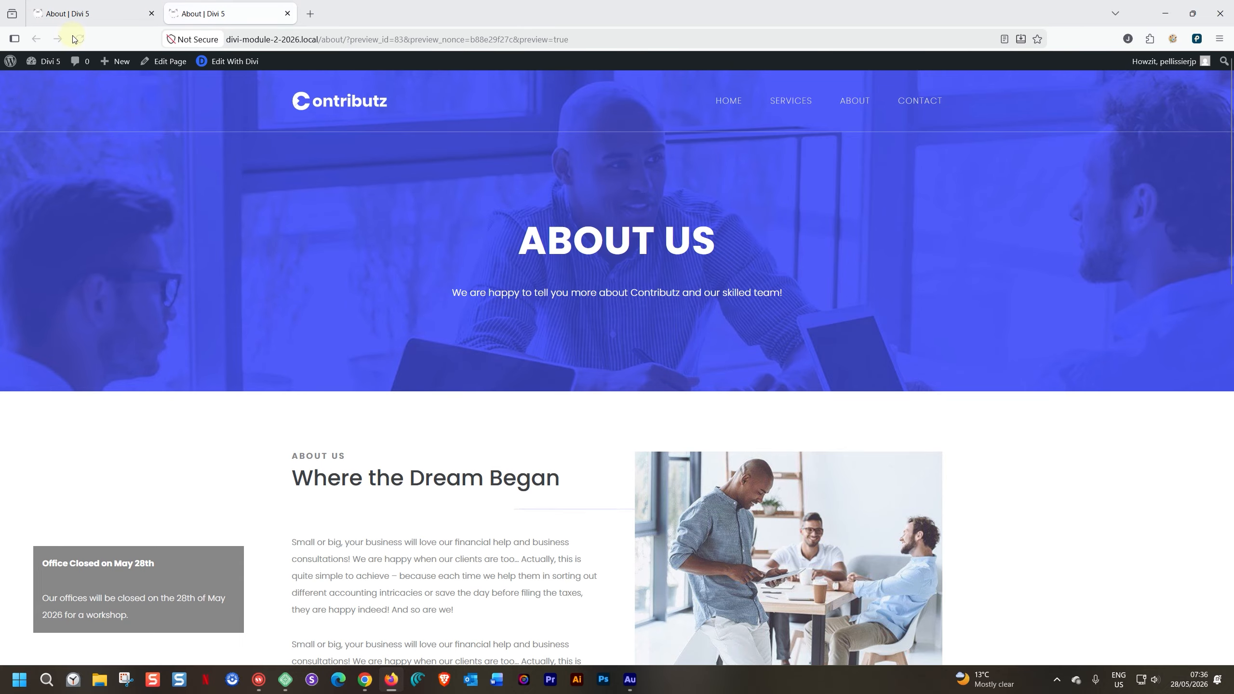
pyautogui.scroll(-10, 286, 429)
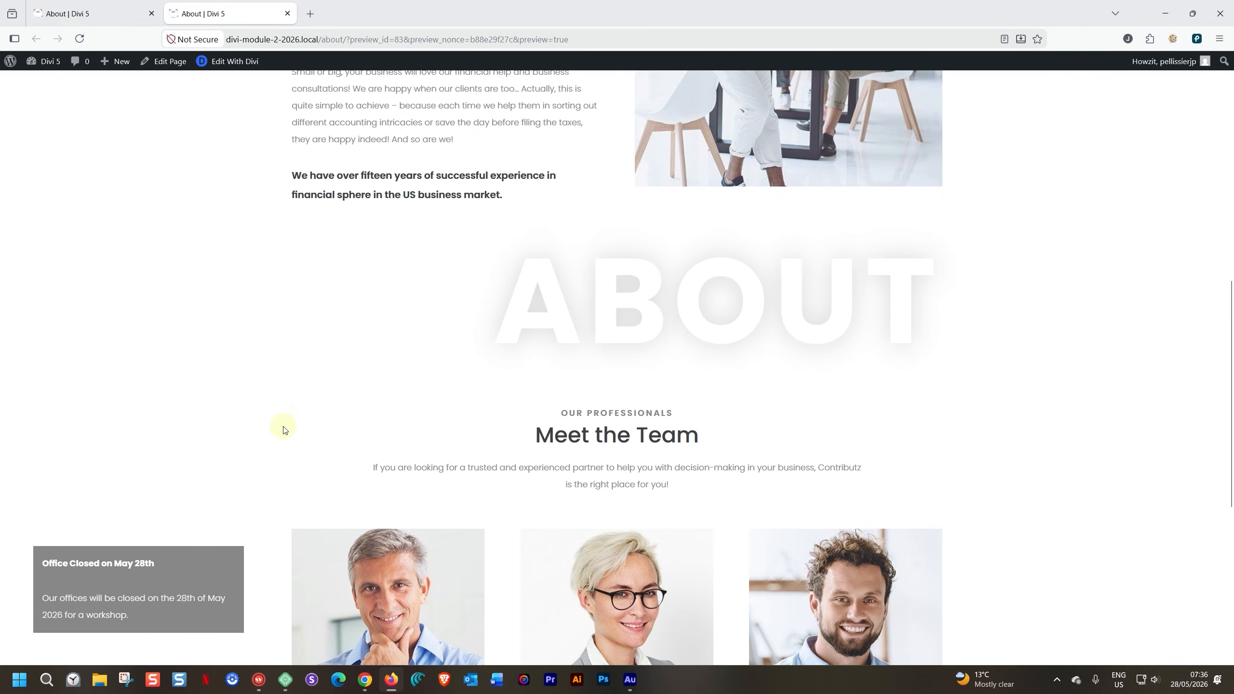
pyautogui.scroll(7, 285, 428)
pyautogui.scroll(5, 285, 428)
pyautogui.click(97, 14)
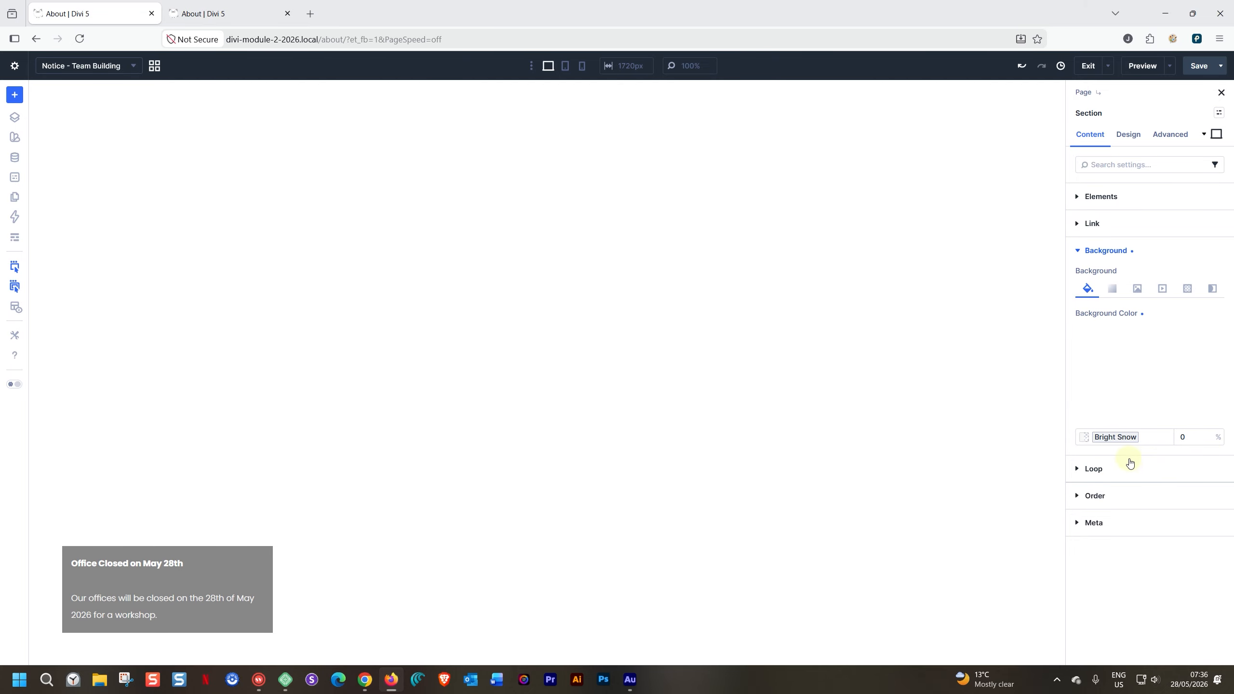
pyautogui.click(228, 13)
pyautogui.scroll(-5, 257, 486)
pyautogui.scroll(-5, 252, 545)
pyautogui.scroll(8, 255, 546)
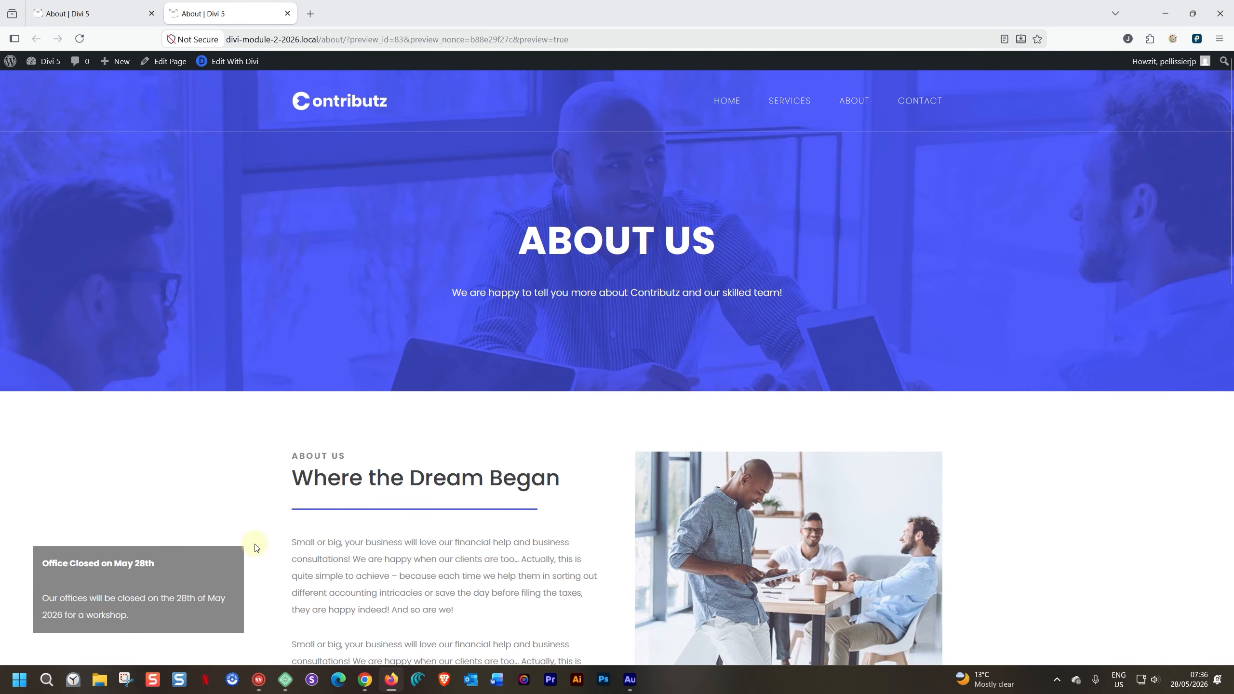
pyautogui.scroll(-5, 256, 547)
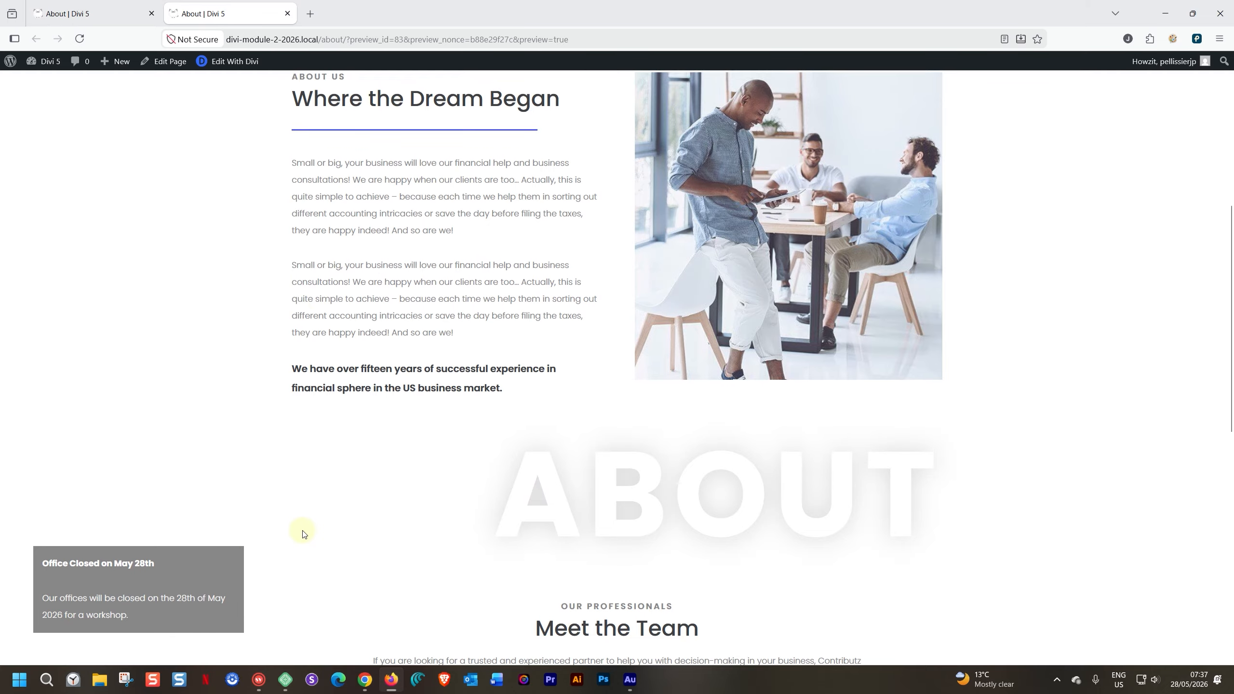
pyautogui.scroll(4, 303, 531)
pyautogui.scroll(-12, 303, 530)
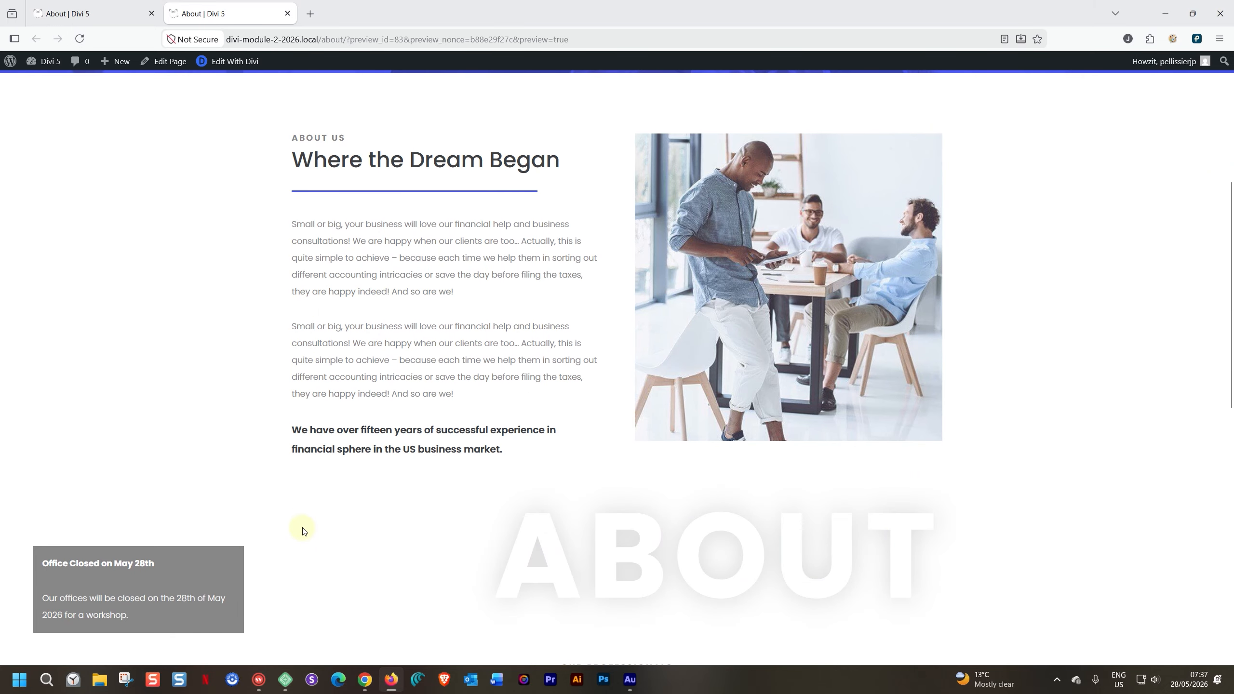
# - Insert an Icon module directly below the "Office Closed on May 28th" heading in the notice canvas
pyautogui.click(113, 18)
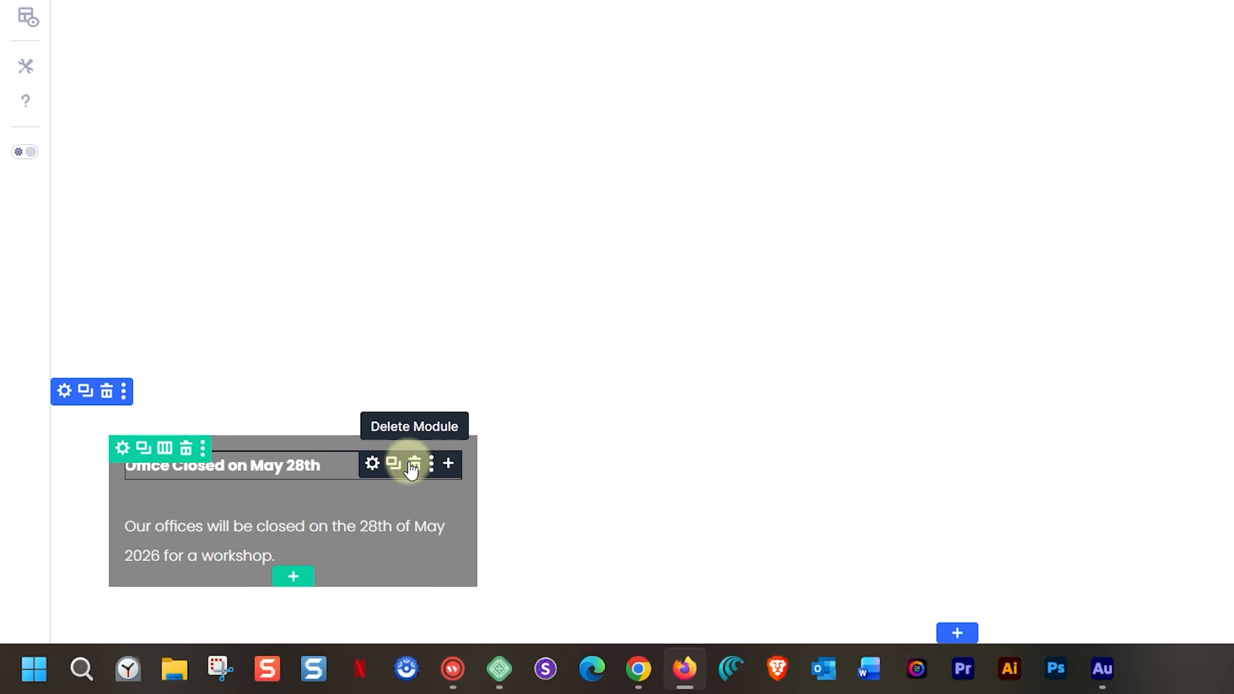
pyautogui.click(448, 466)
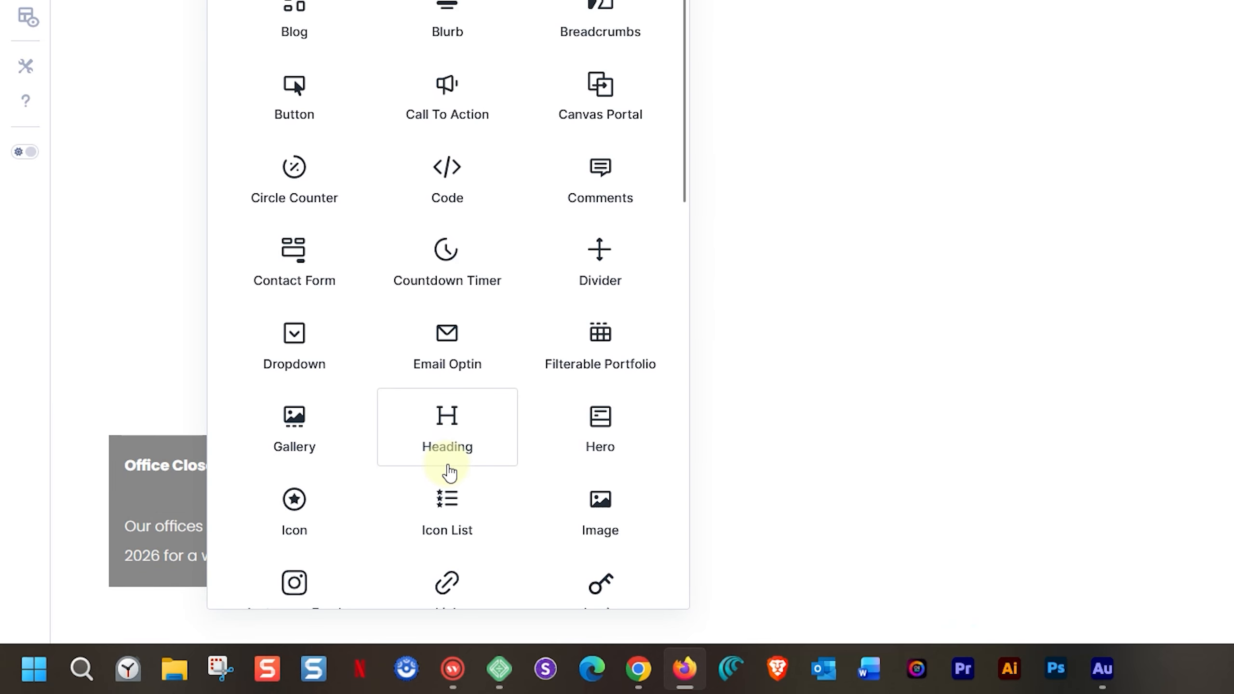
pyautogui.write('icon')
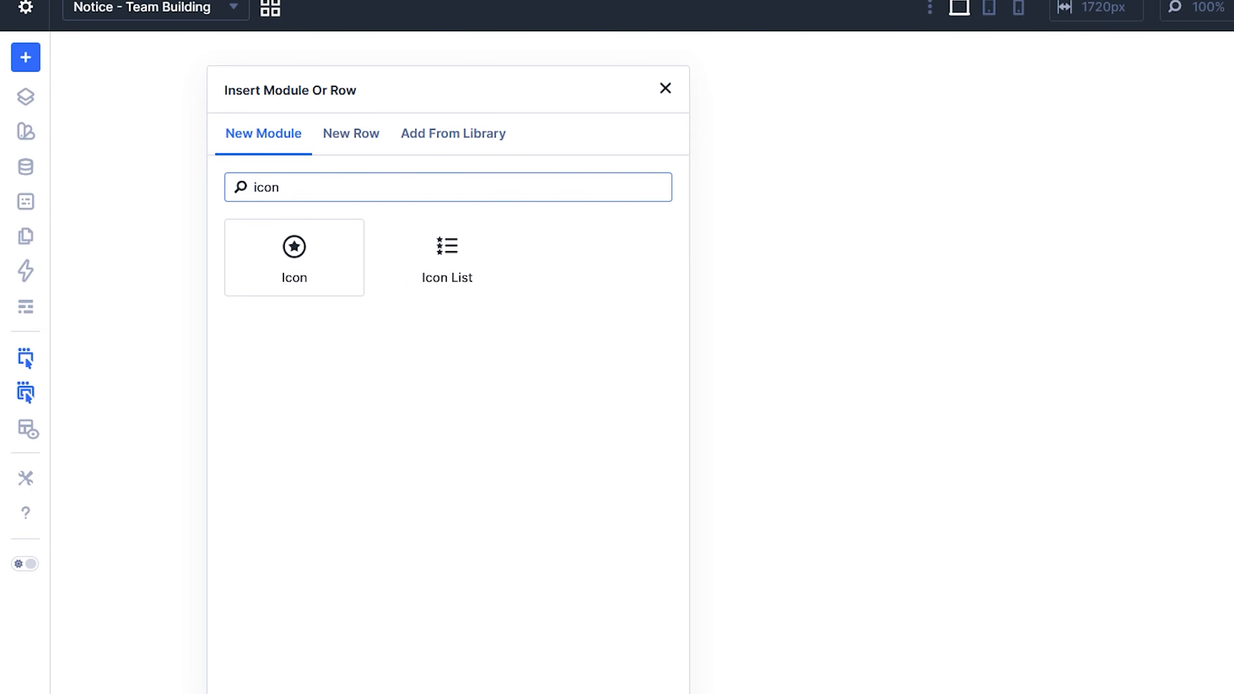
pyautogui.click(289, 253)
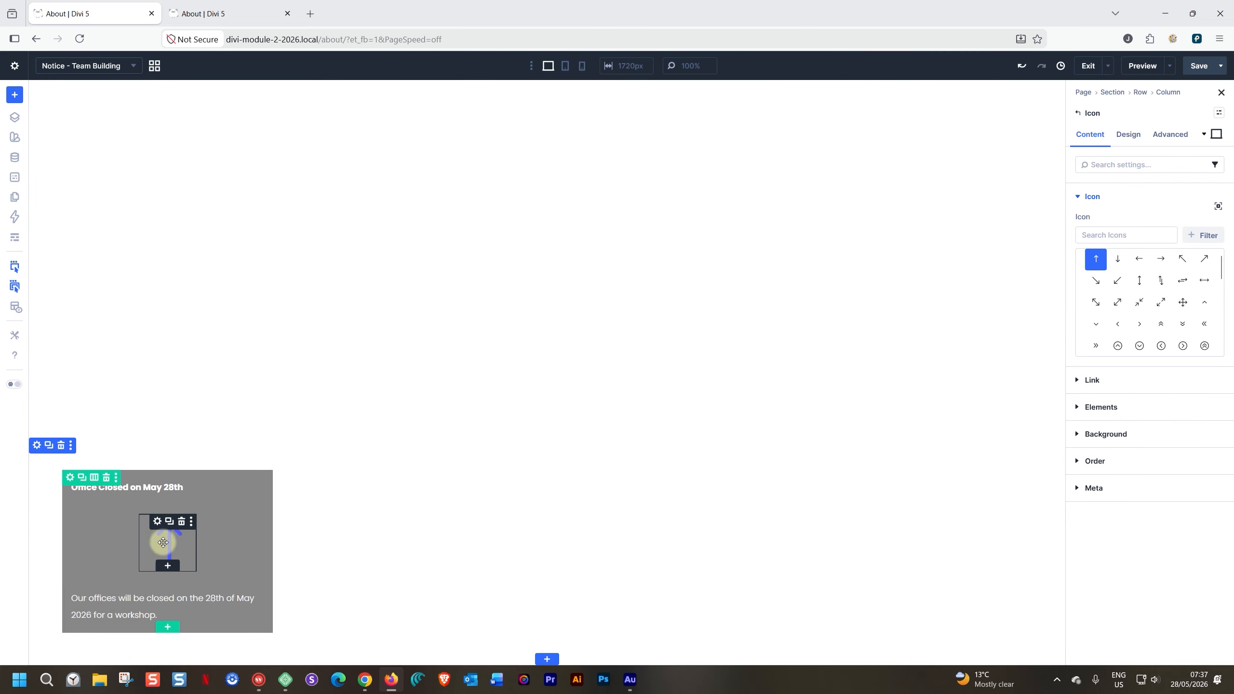
# - Search the icon library for "clos" and choose the outlined circle with an X for the new module
pyautogui.click(1099, 233)
pyautogui.write('c')
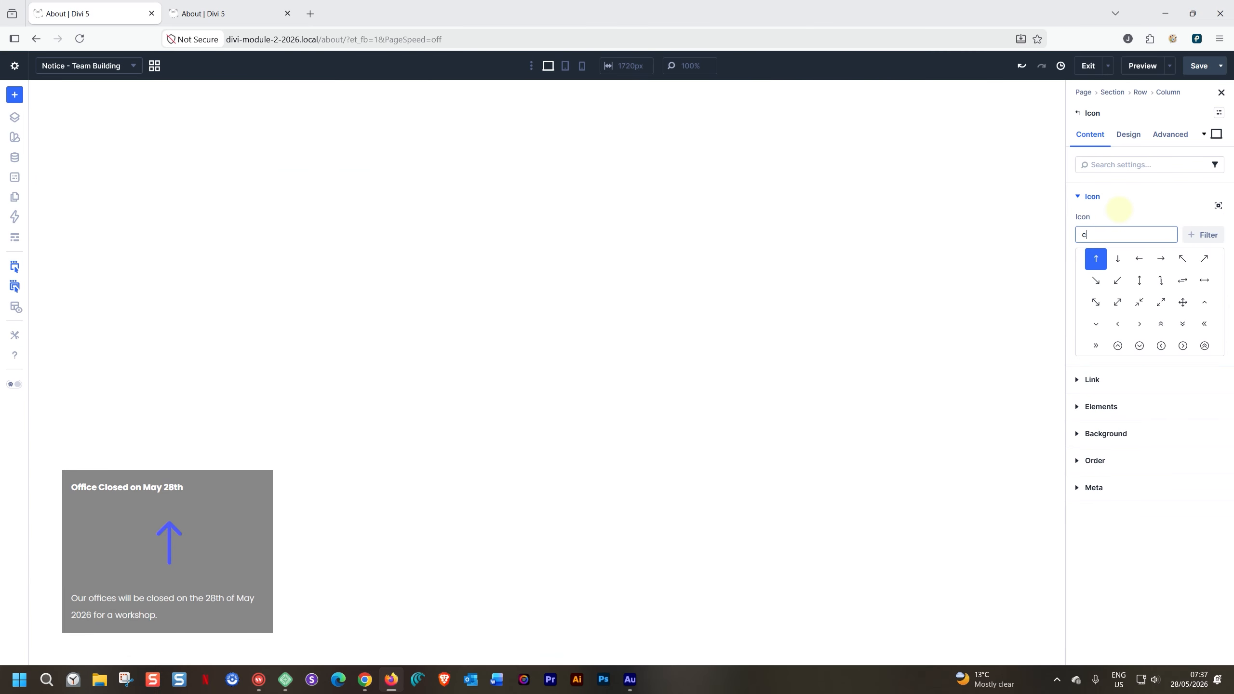
pyautogui.write('los')
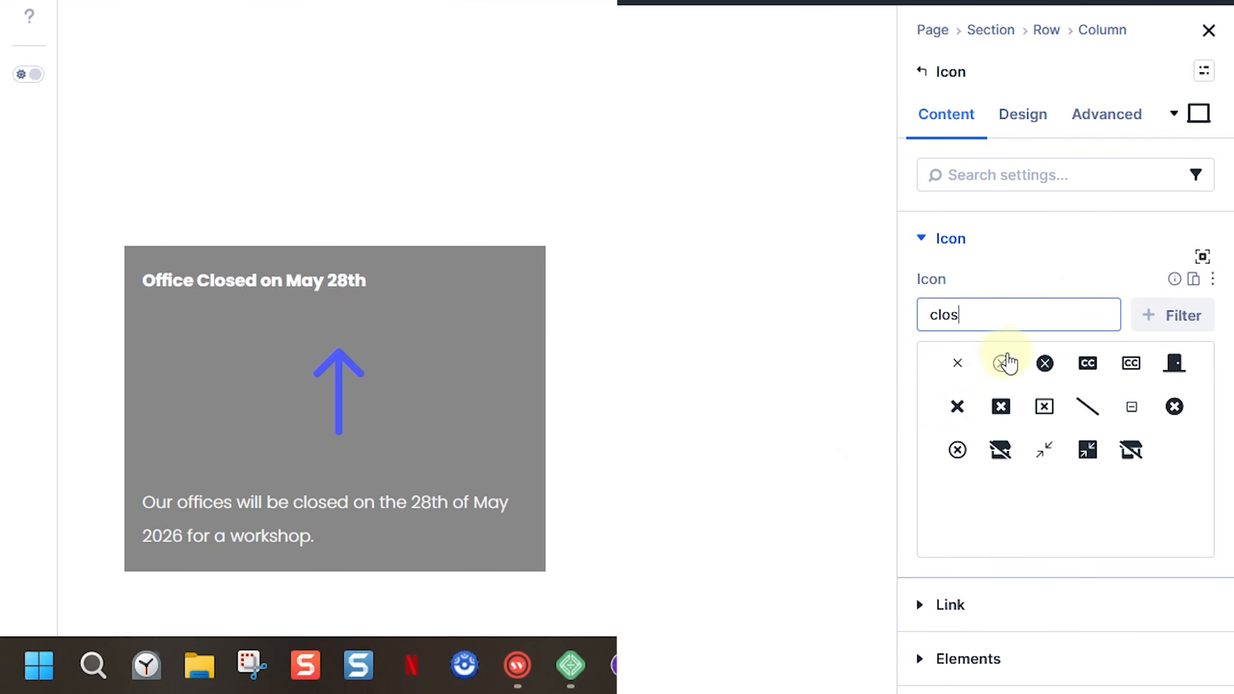
pyautogui.click(1007, 362)
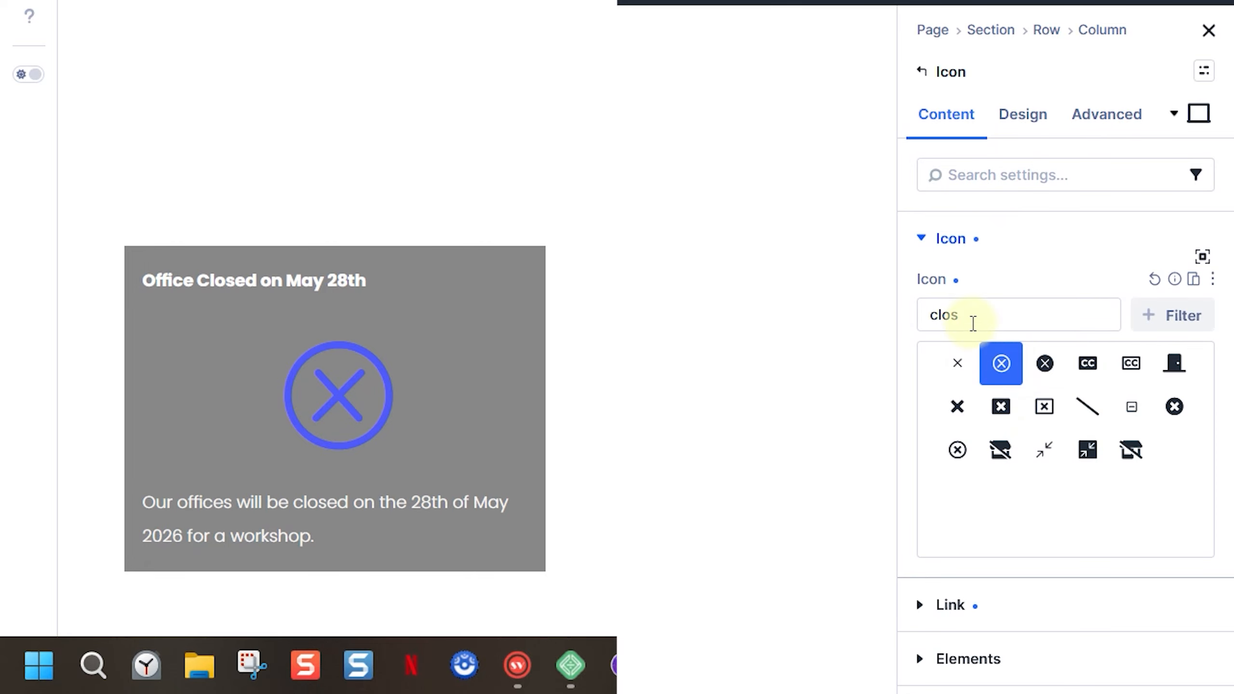
# - Set the close icon's color to the global Heading Text Color and its size to 48 px
pyautogui.click(1013, 120)
pyautogui.click(925, 291)
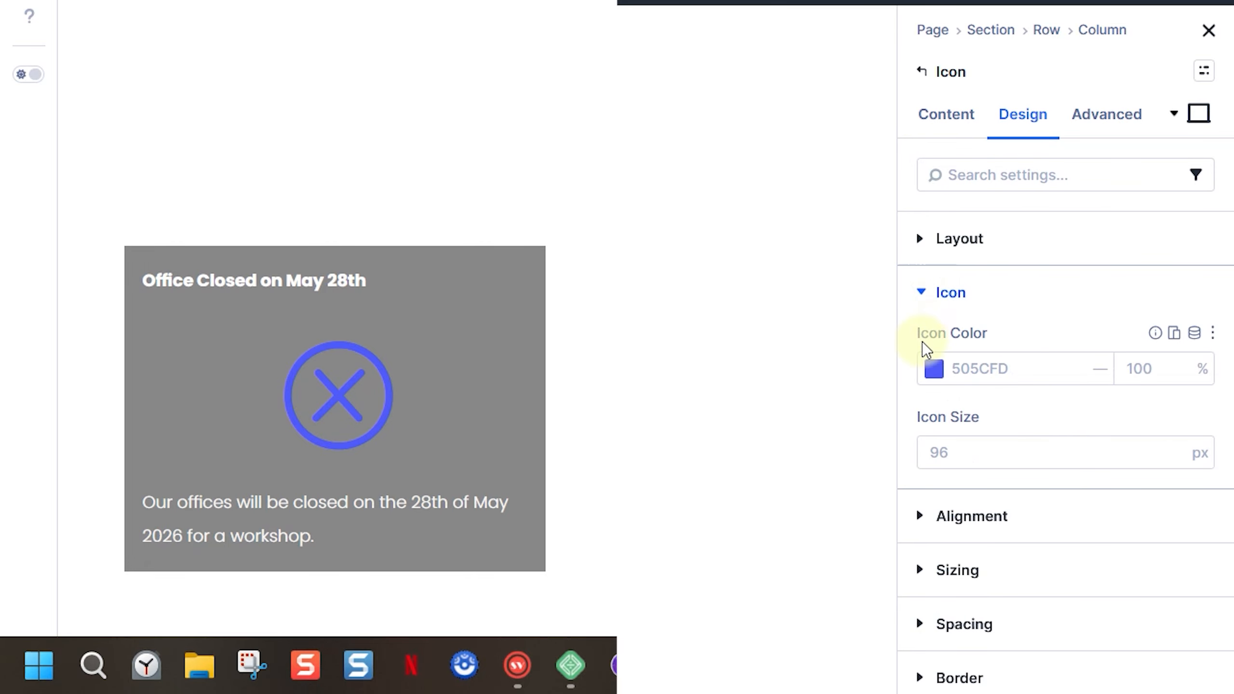
pyautogui.click(936, 373)
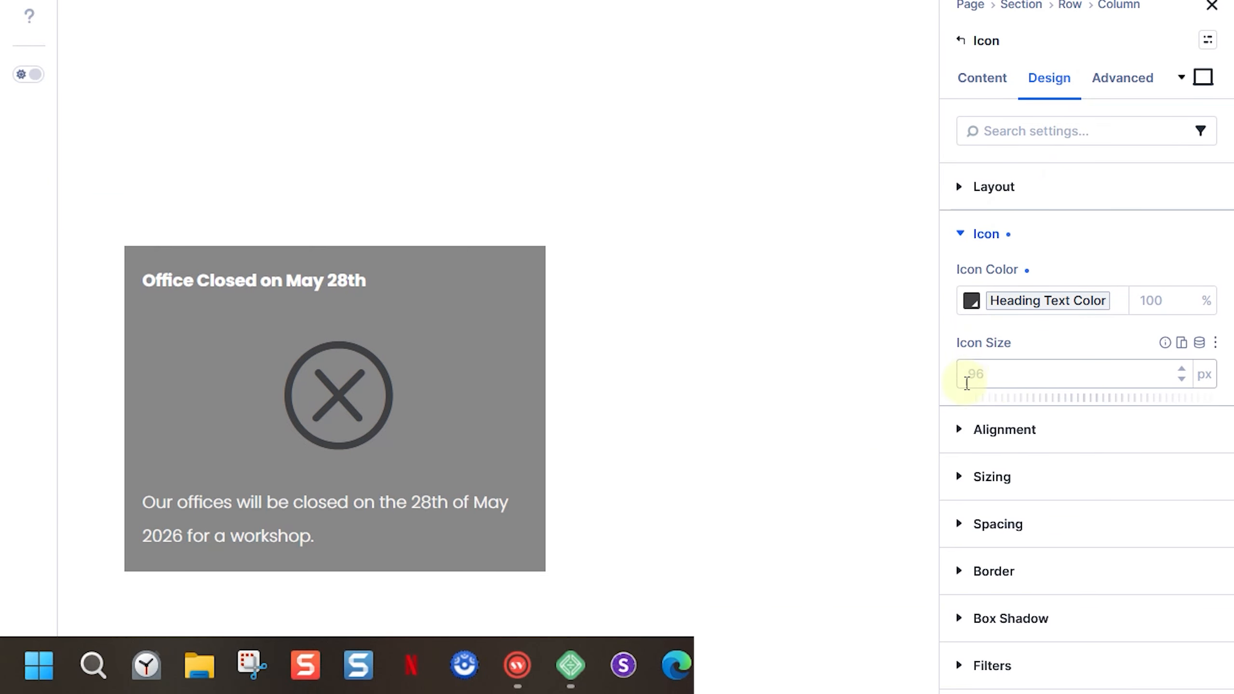
pyautogui.click(967, 383)
pyautogui.write('48')
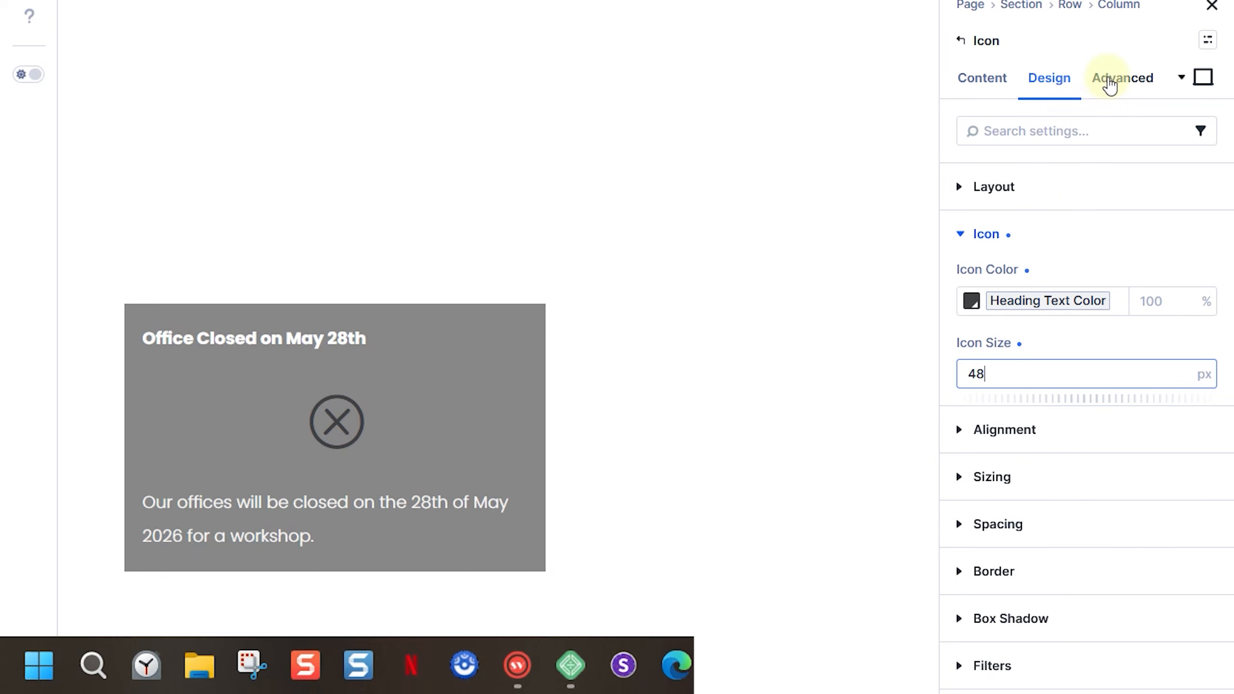
# - Set the close icon's position to Absolute with the offset origin at the top-right corner
pyautogui.click(1110, 82)
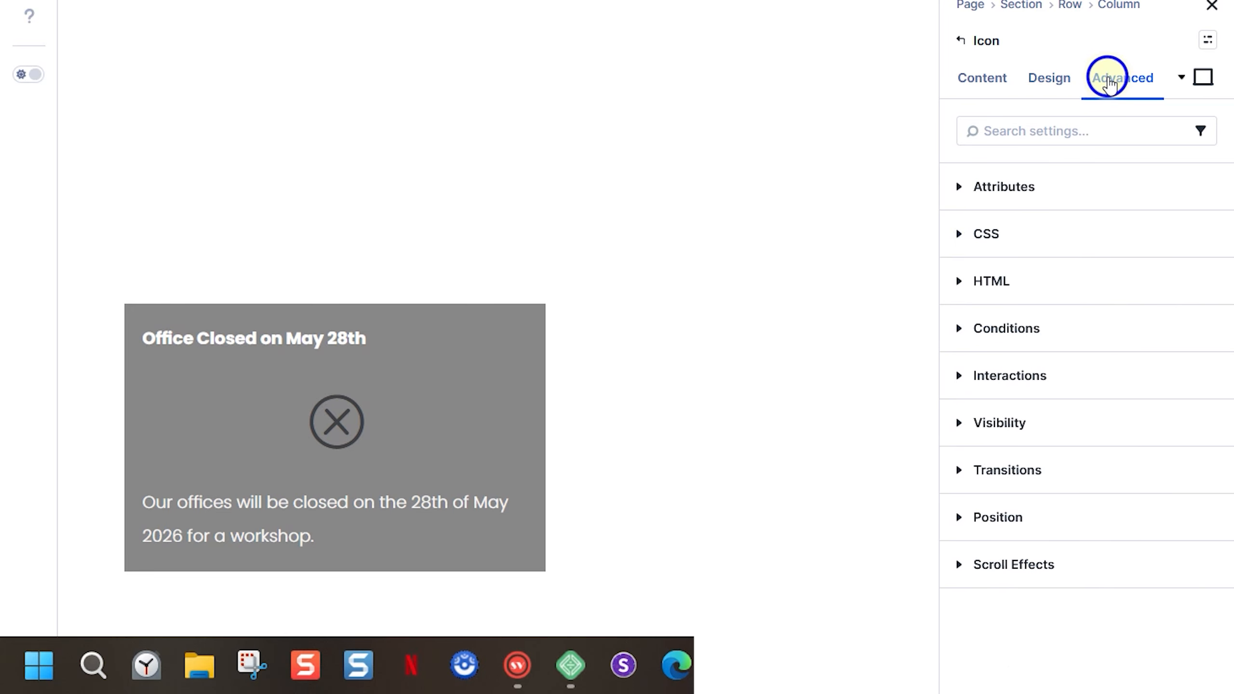
pyautogui.click(960, 518)
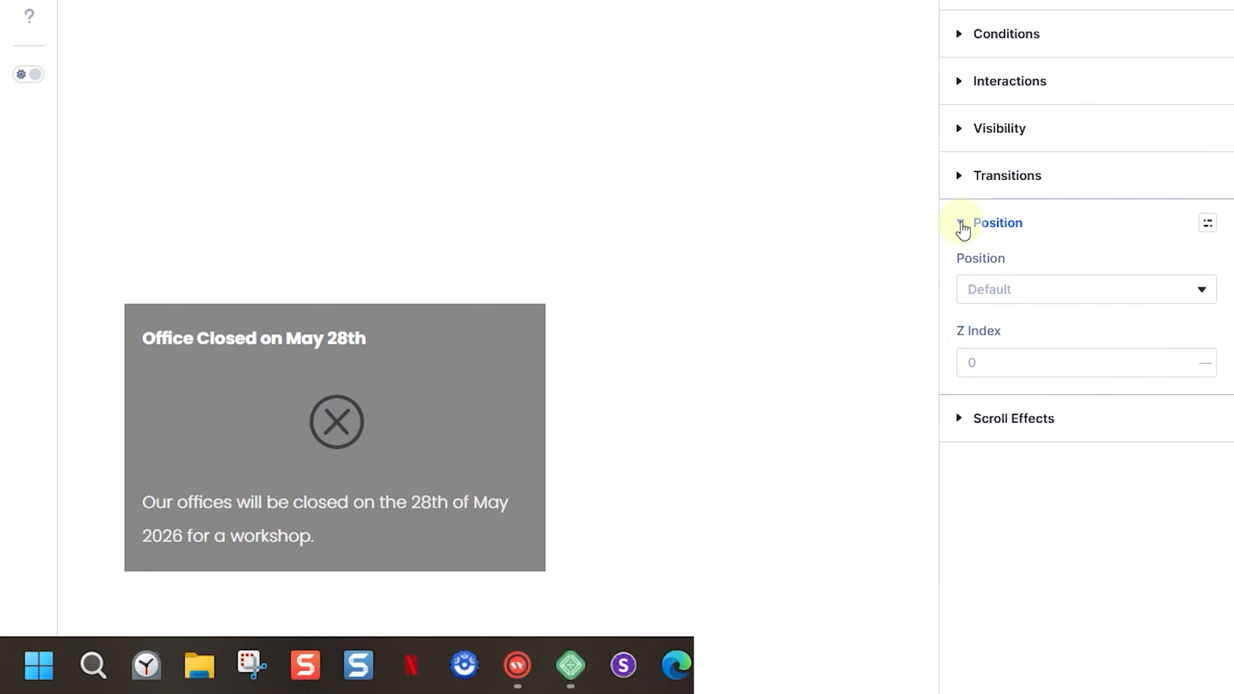
pyautogui.click(970, 289)
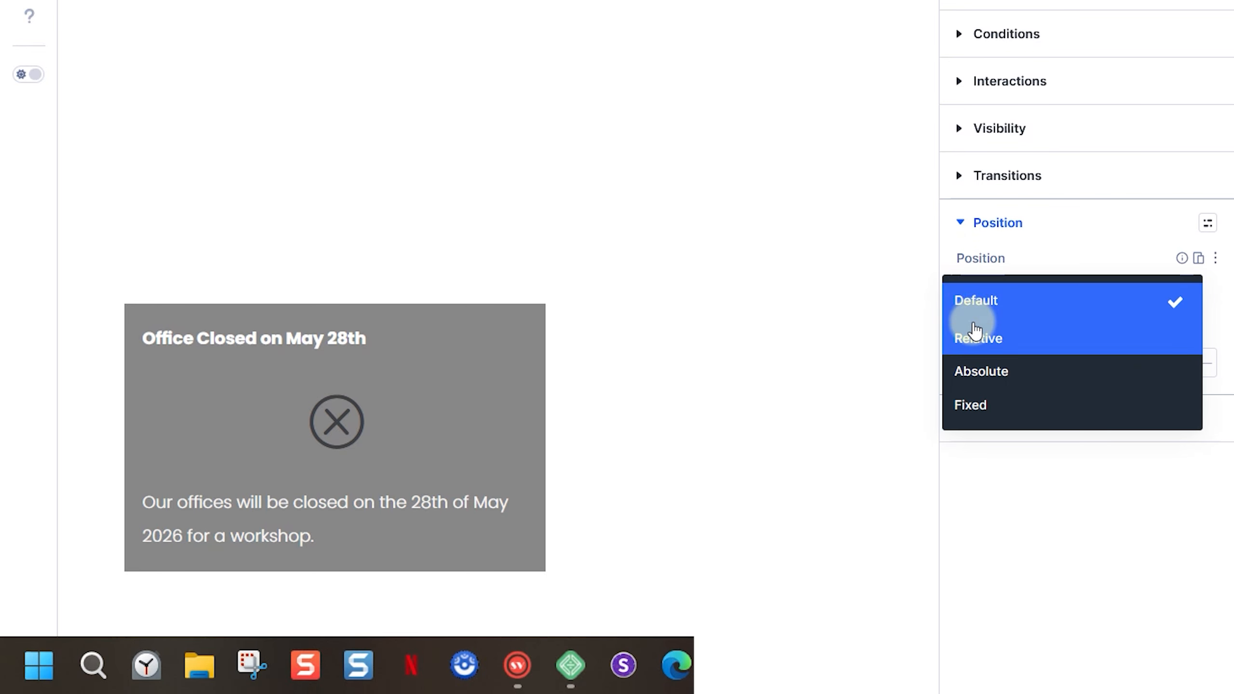
pyautogui.click(974, 372)
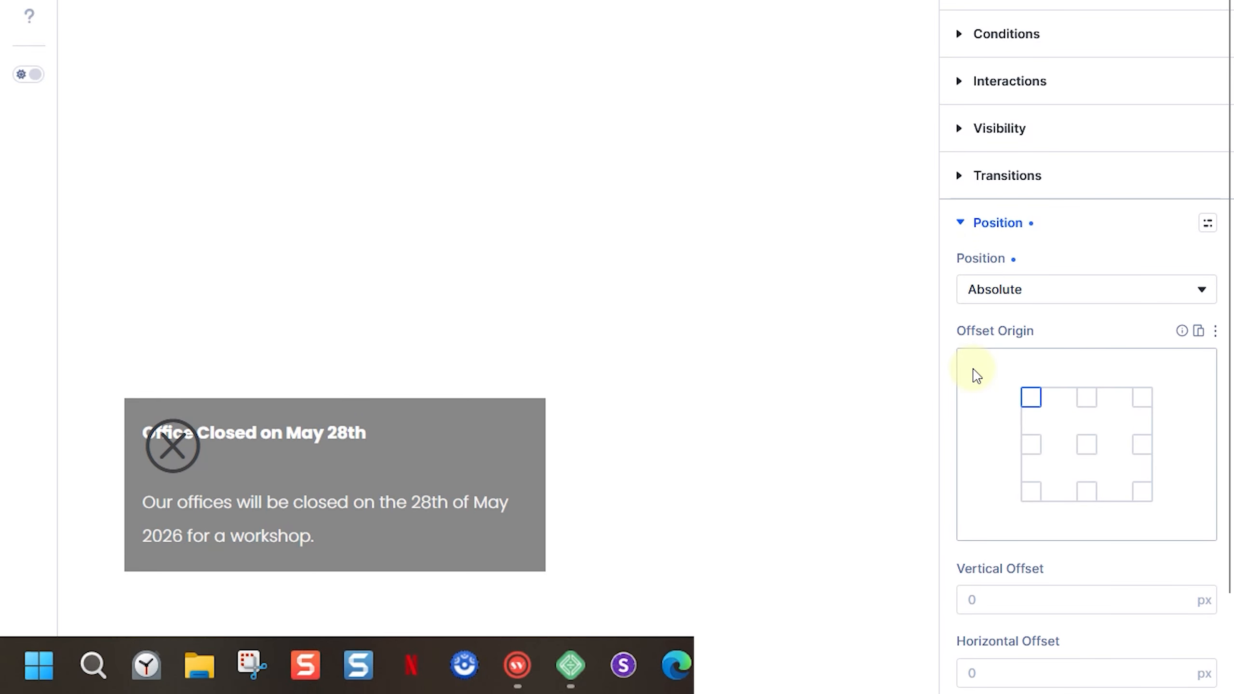
pyautogui.click(1142, 397)
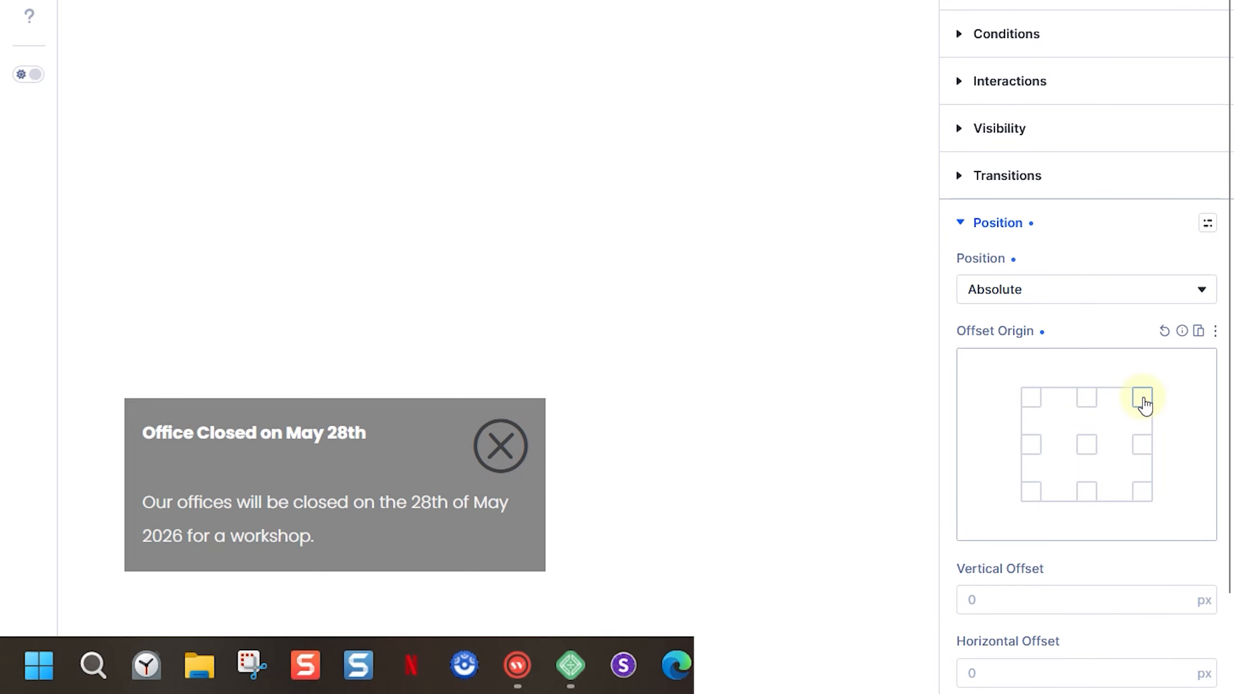
# - Give the close icon a vertical offset of -40 px and a horizontal offset of -40 px
pyautogui.scroll(-1, 1231, 469)
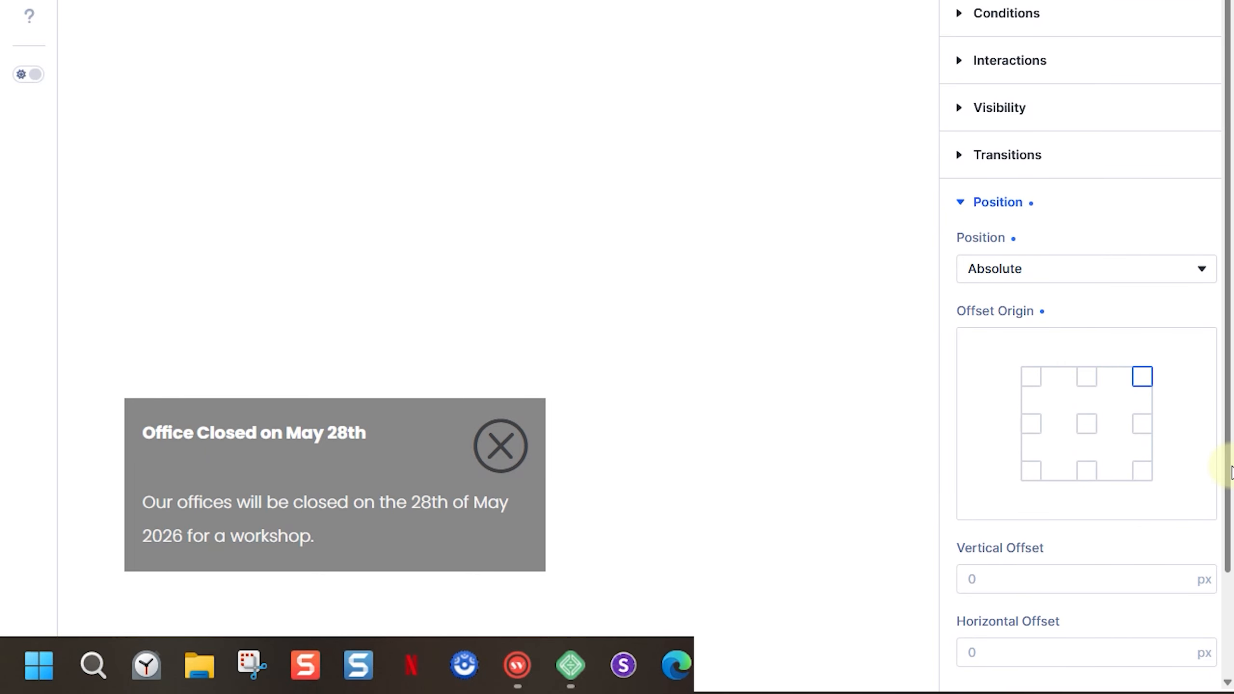
pyautogui.scroll(-5, 1230, 469)
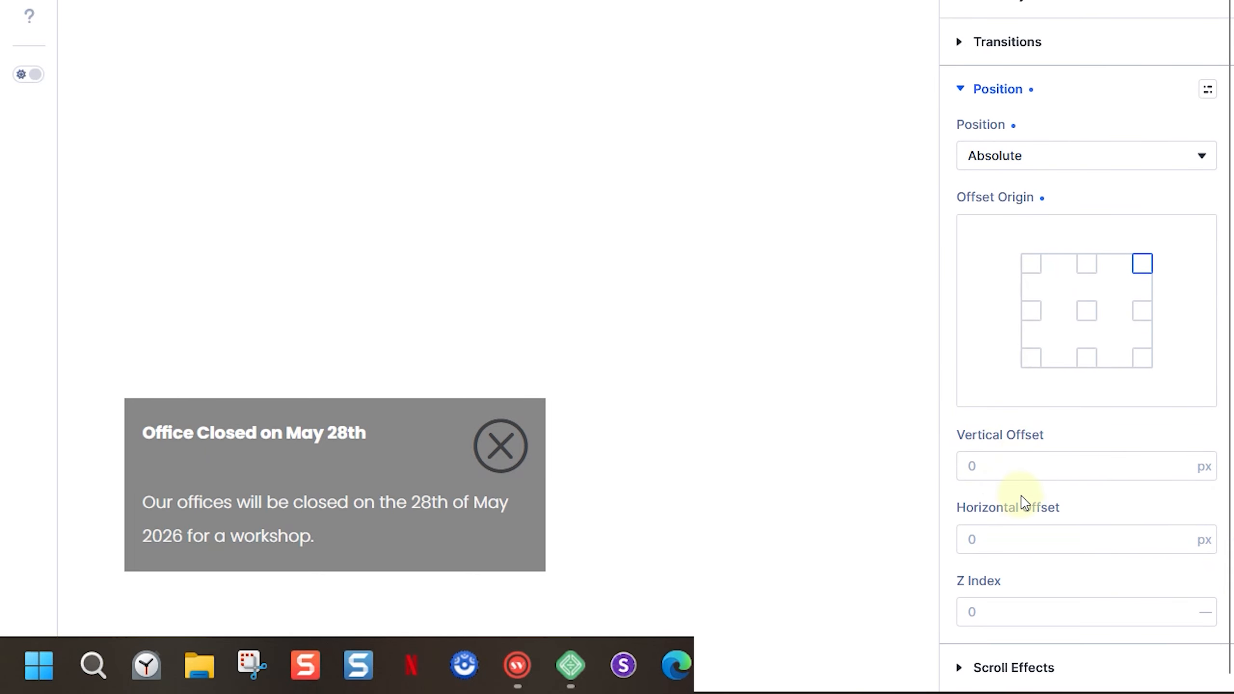
pyautogui.moveTo(1023, 493); pyautogui.dragTo(993, 493)
pyautogui.moveTo(1053, 562); pyautogui.dragTo(1023, 563)
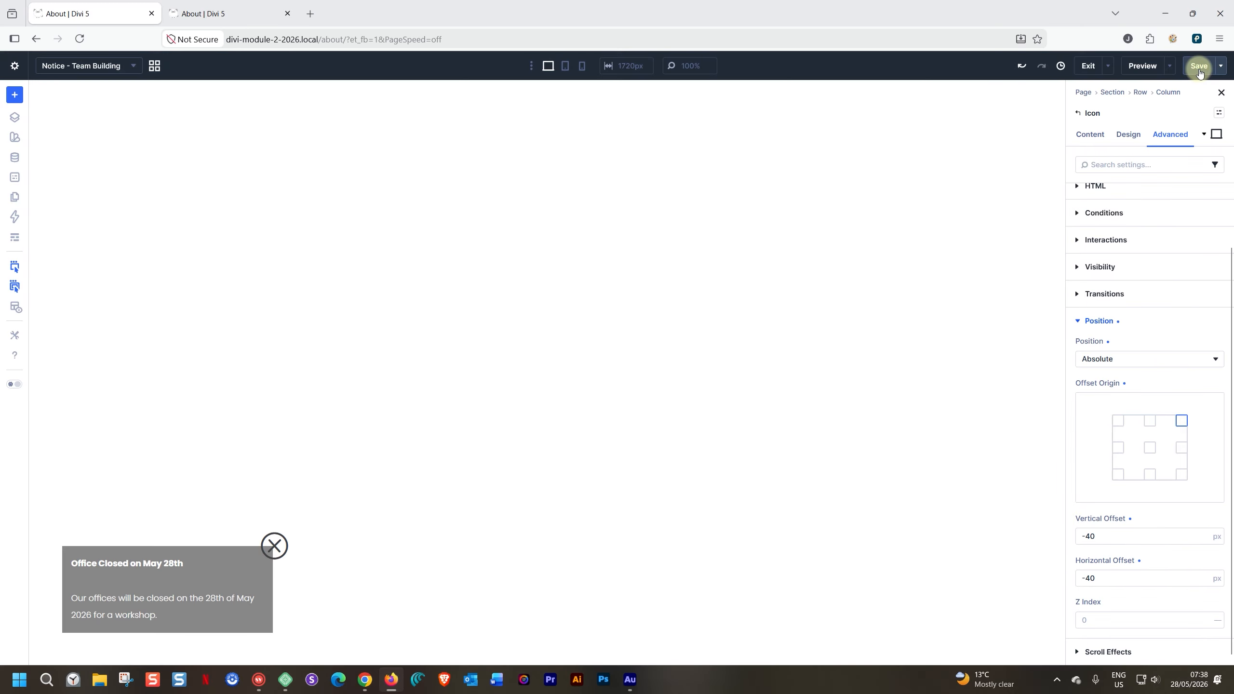
# - Save the page and check the close icon's placement on the notice in the About page preview
pyautogui.click(1198, 70)
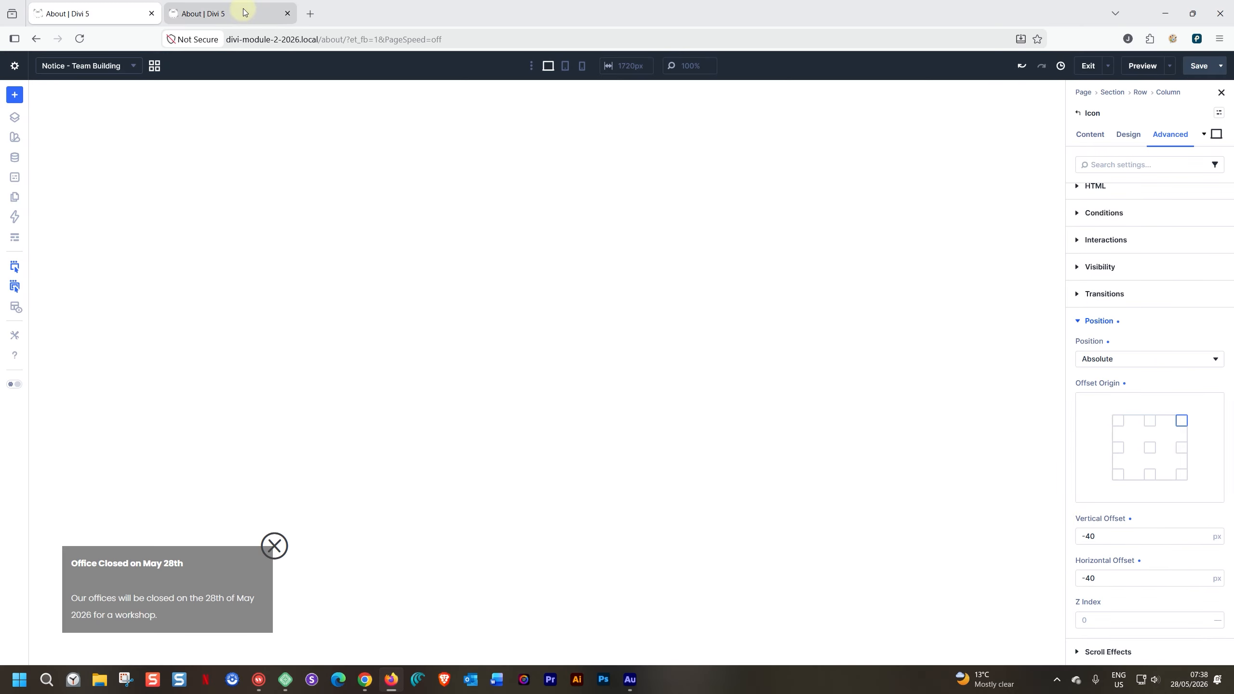
pyautogui.click(244, 13)
pyautogui.moveTo(245, 552)
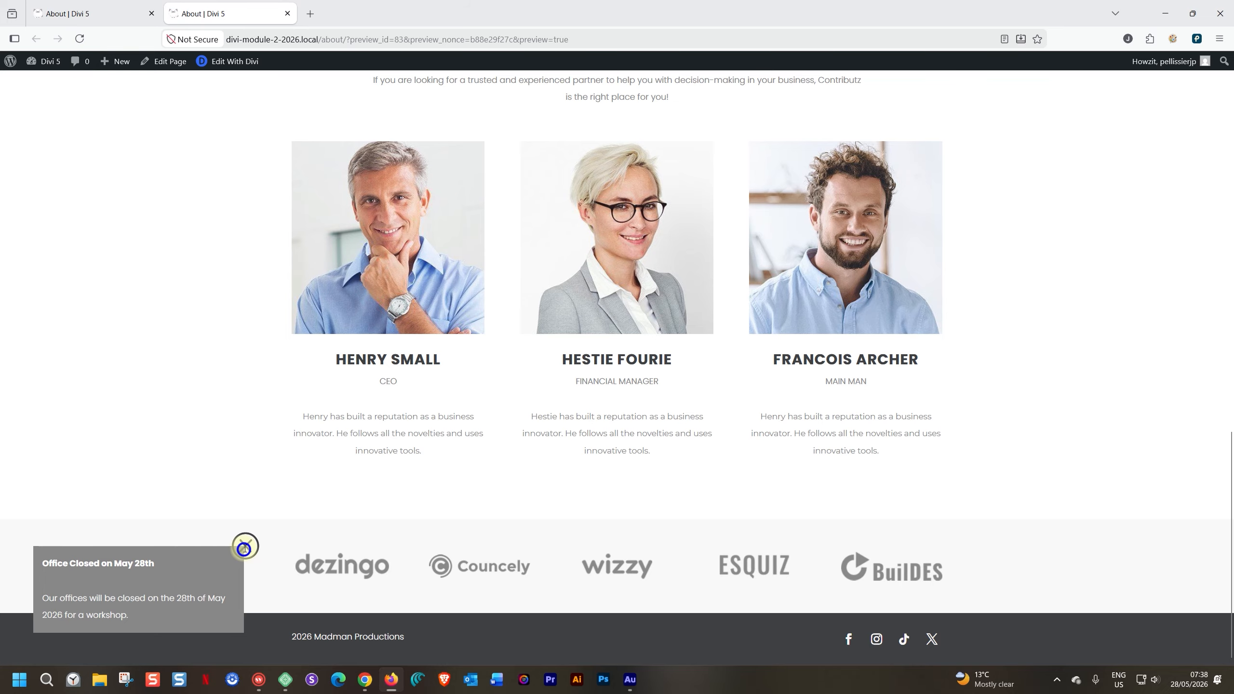
# - Return to the builder and add a Click interaction labelled "closebutton" to the close icon
pyautogui.click(108, 13)
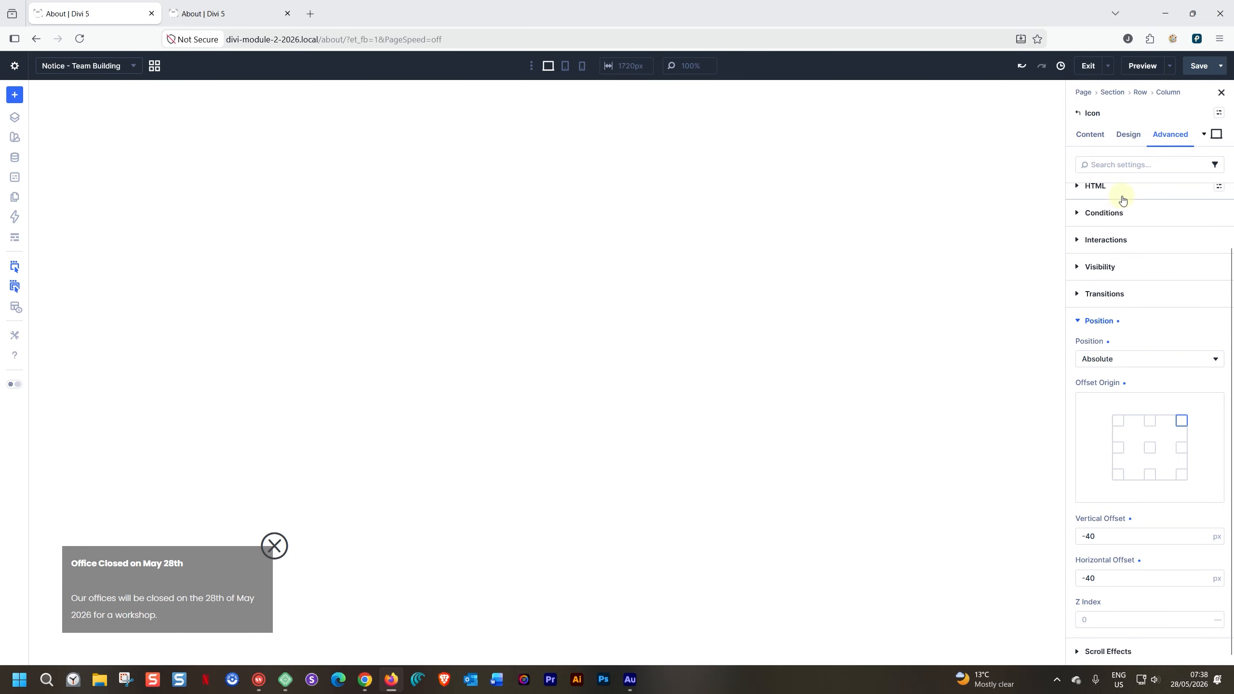
pyautogui.click(1077, 320)
pyautogui.click(1078, 306)
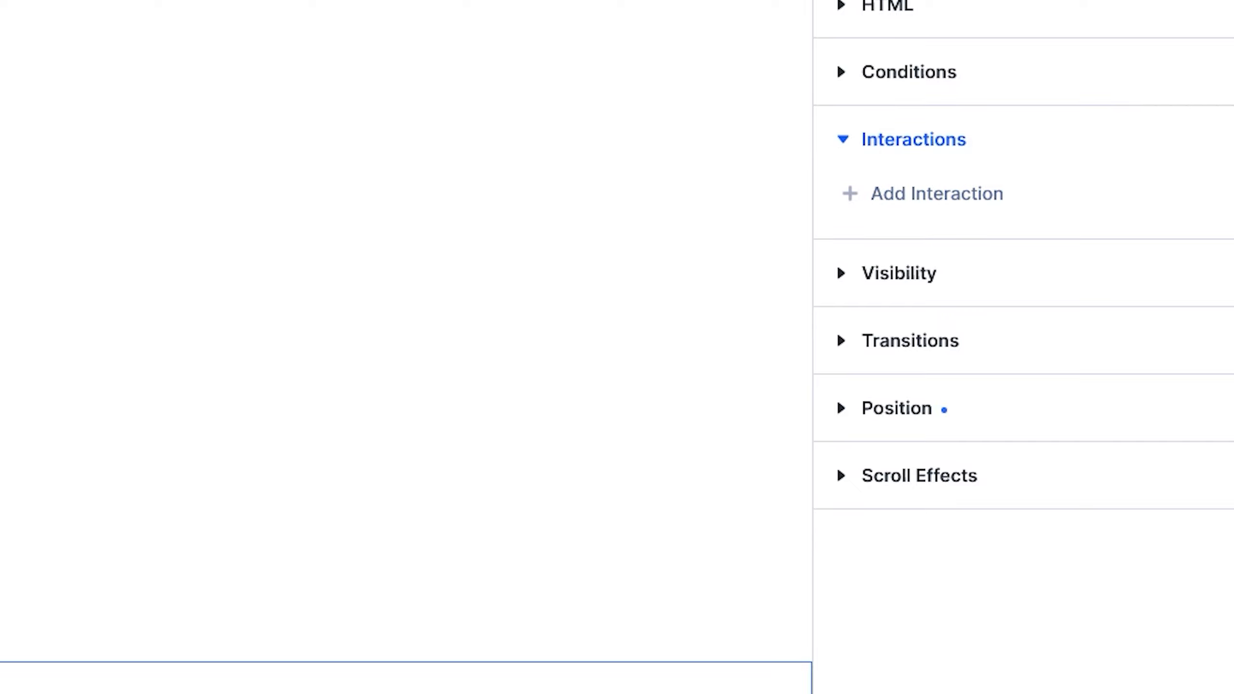
pyautogui.click(971, 205)
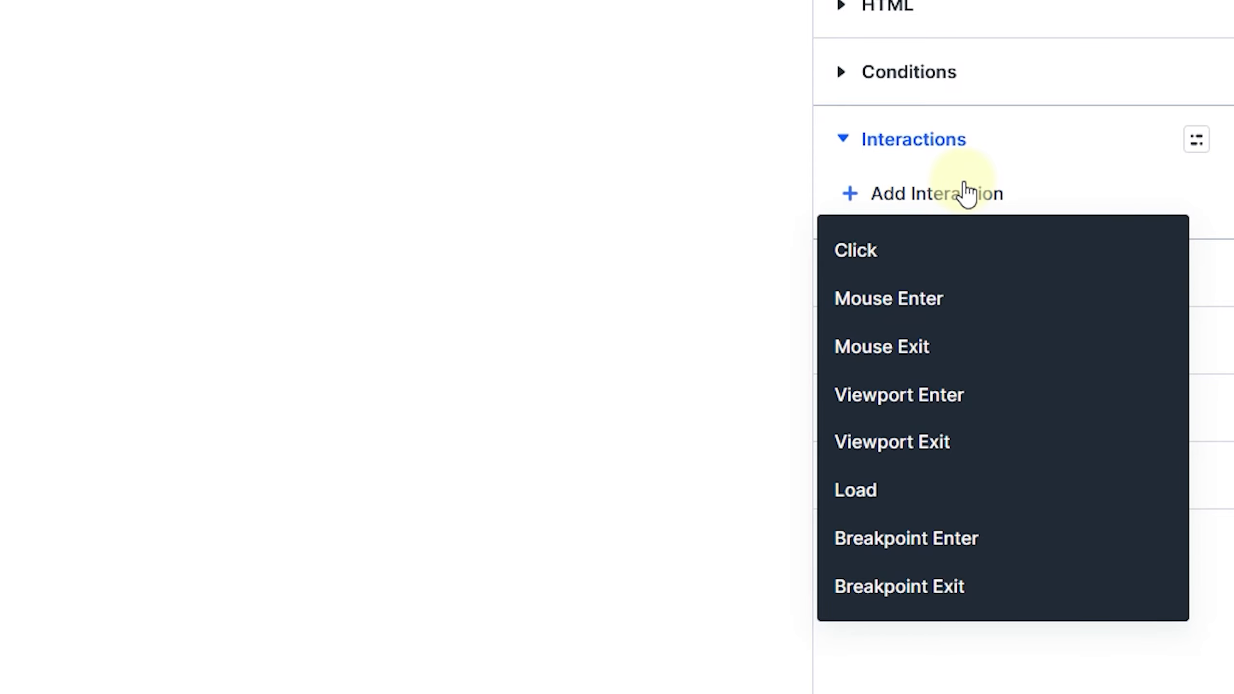
pyautogui.click(895, 252)
pyautogui.click(509, 329)
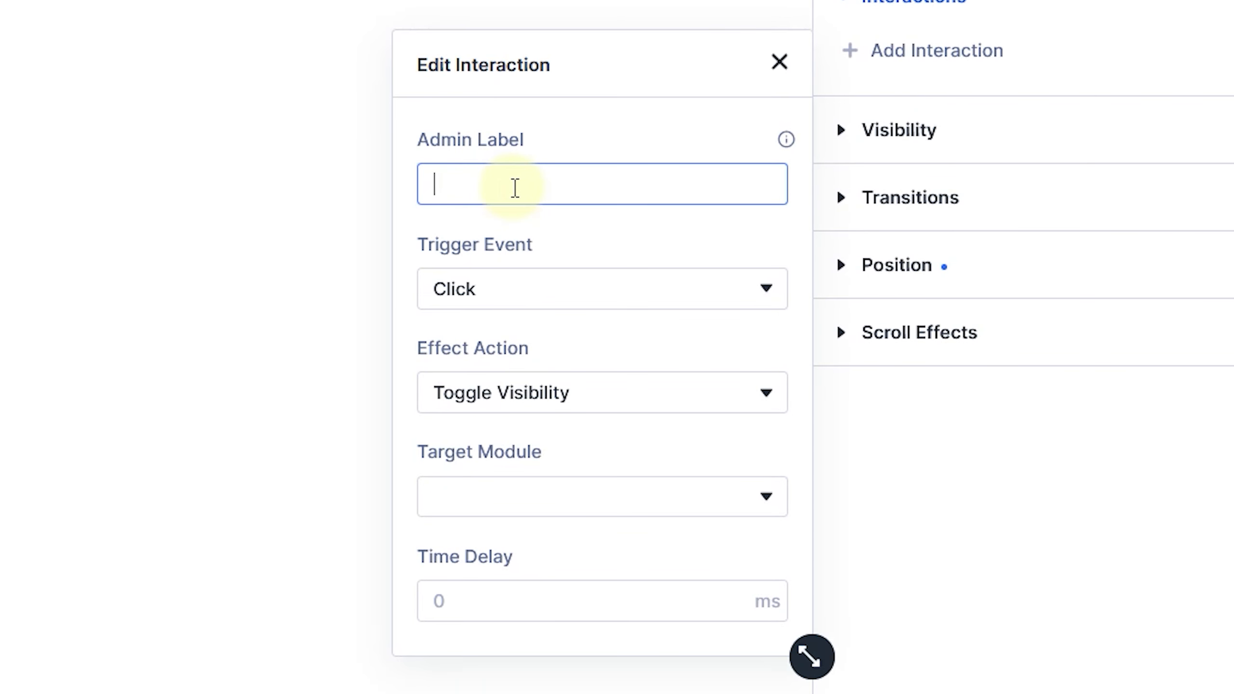
pyautogui.write('closeu')
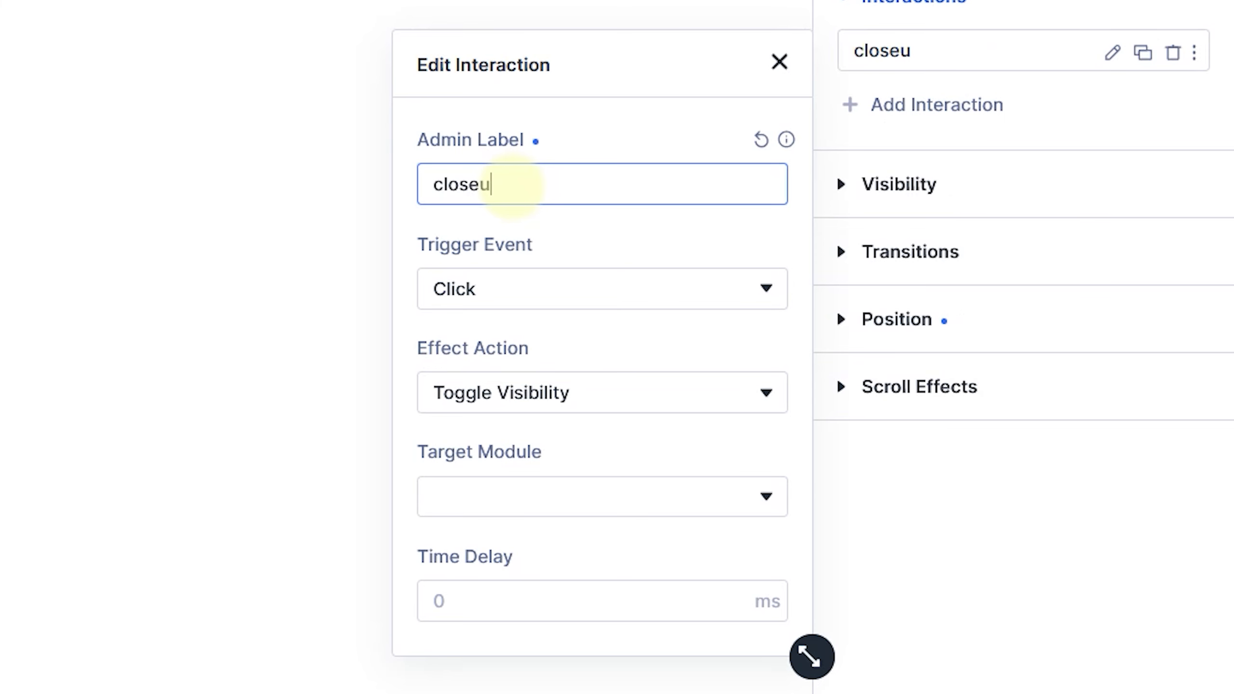
pyautogui.press('BackSpace')
pyautogui.write('button')
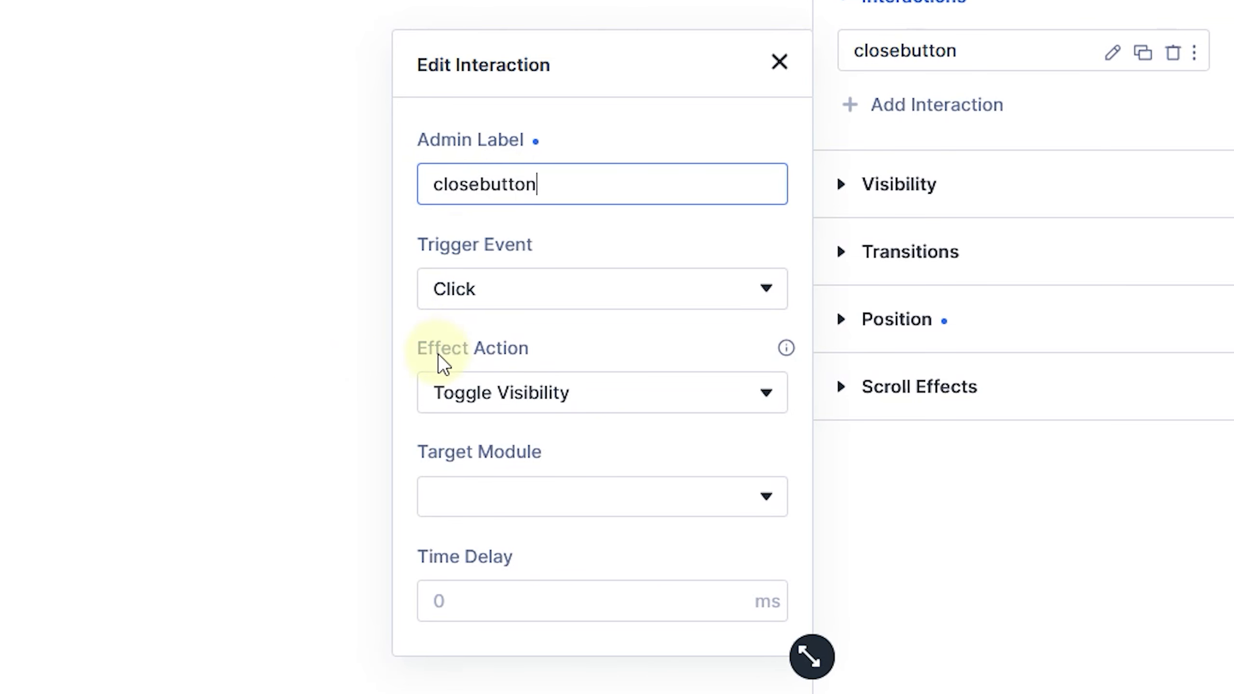
# - Set the closebutton interaction to Hide Element, targeting the Section of the Notice - Team Building canvas
pyautogui.click(491, 398)
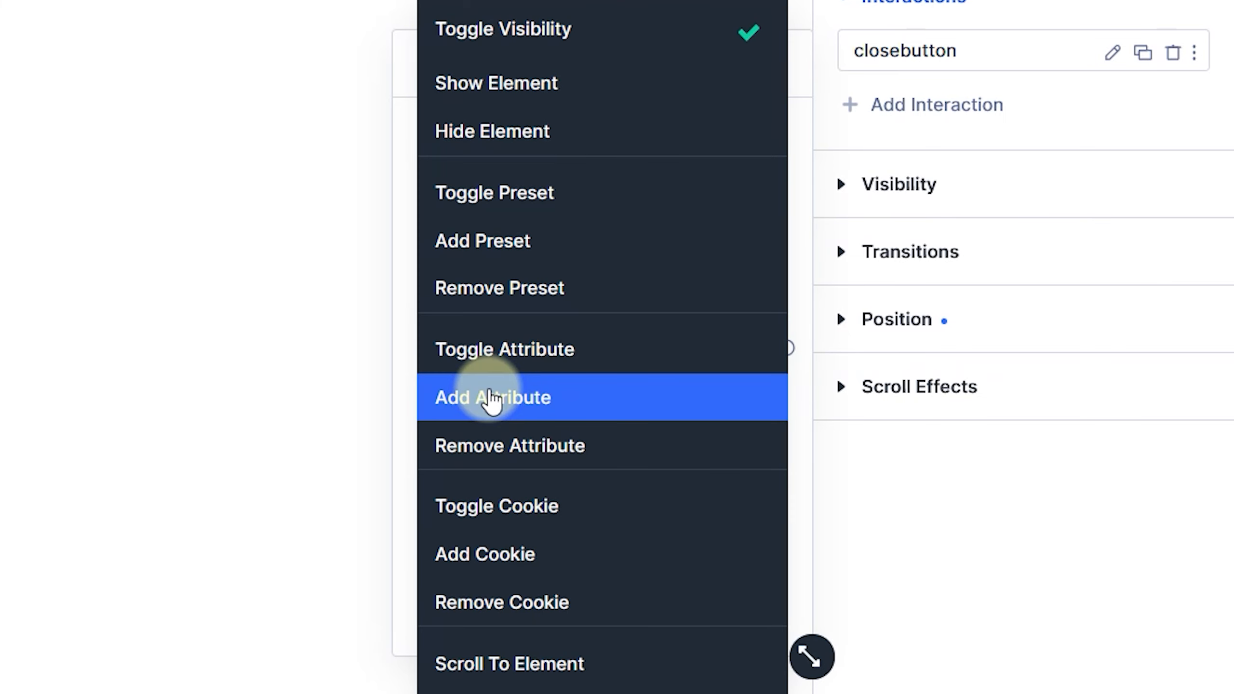
pyautogui.click(494, 146)
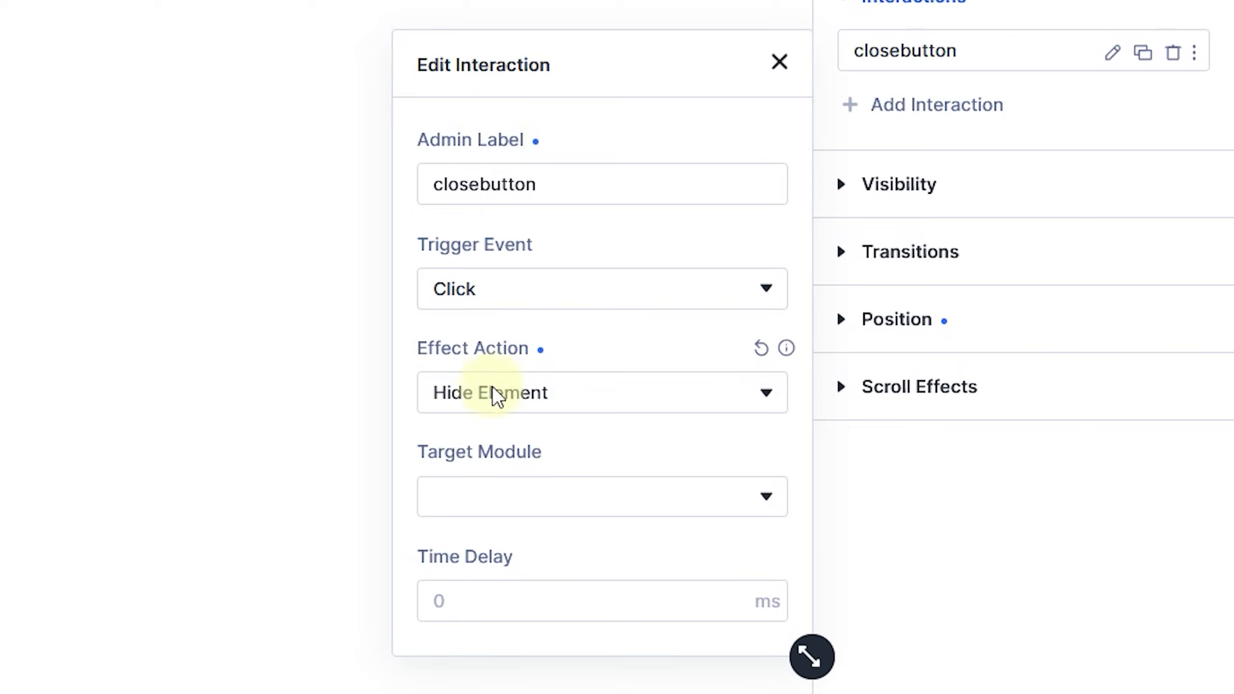
pyautogui.click(483, 506)
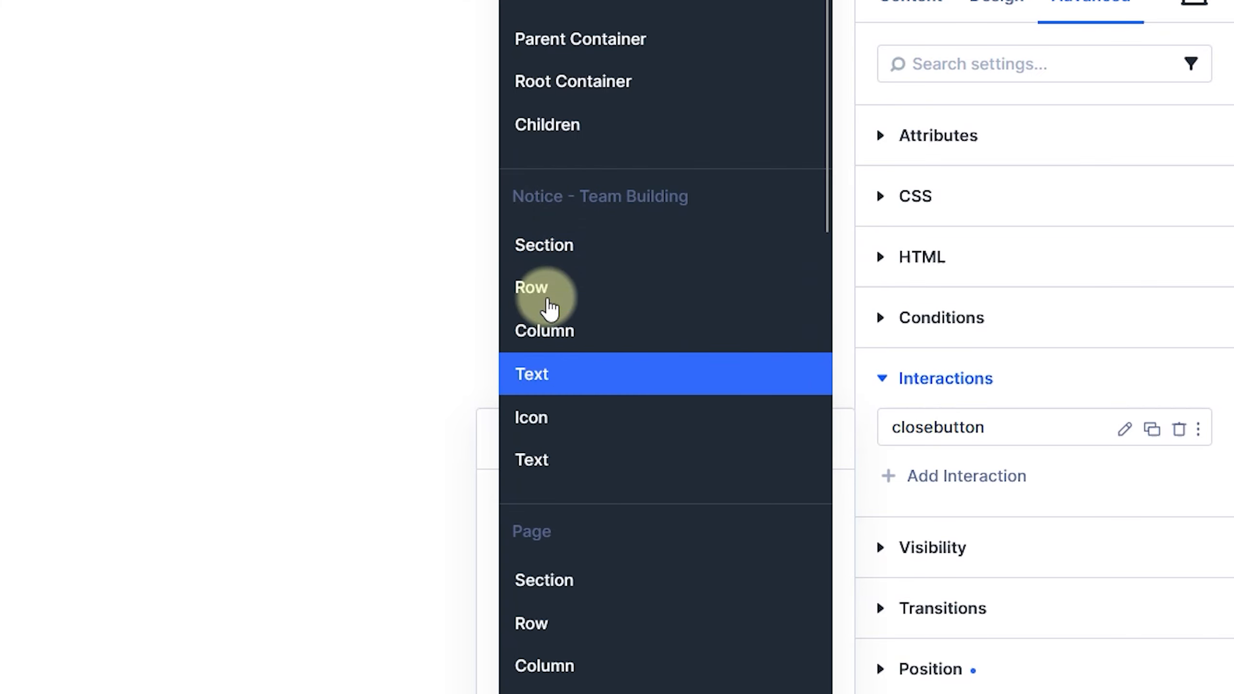
pyautogui.click(551, 245)
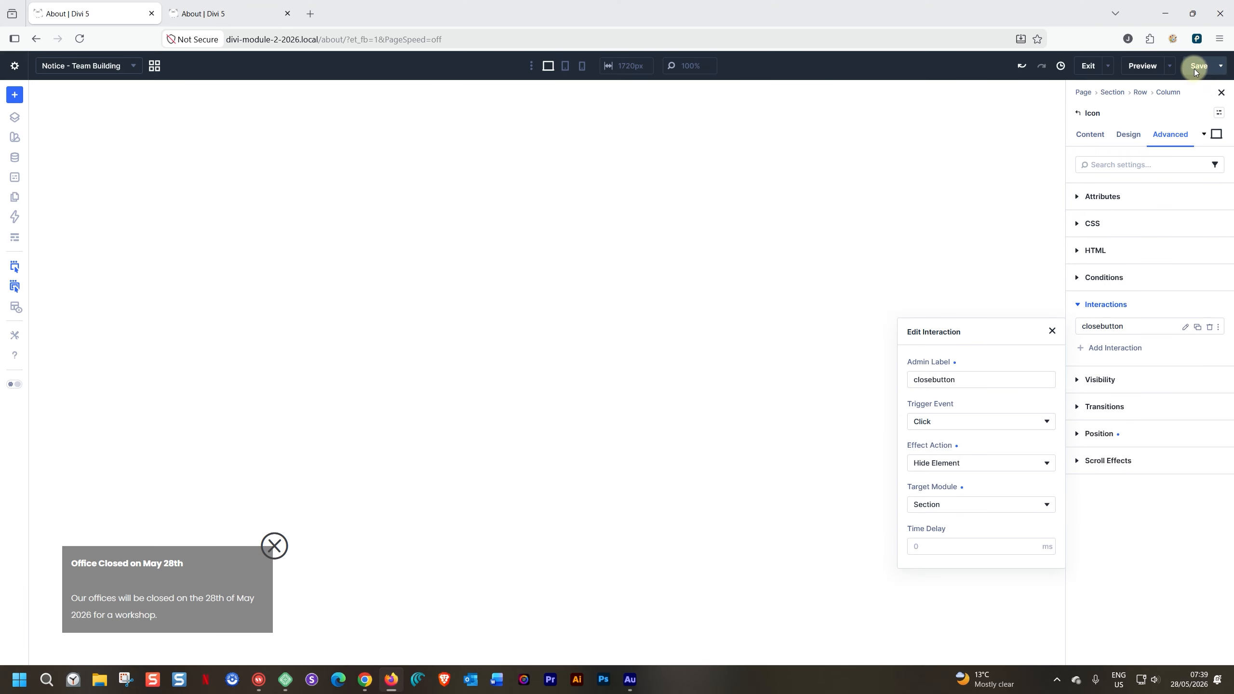
# - Save the page and test dismissing the closure notice with its close icon in the reloaded About page preview
pyautogui.click(1195, 67)
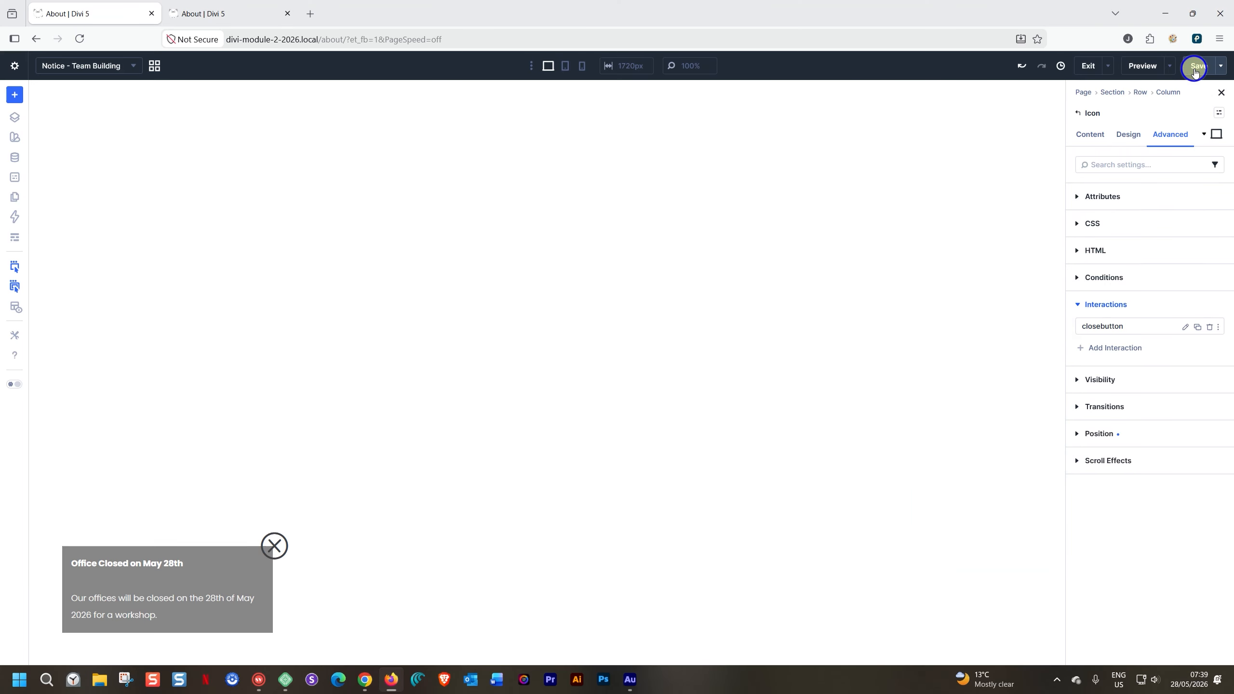
pyautogui.click(243, 13)
pyautogui.click(83, 40)
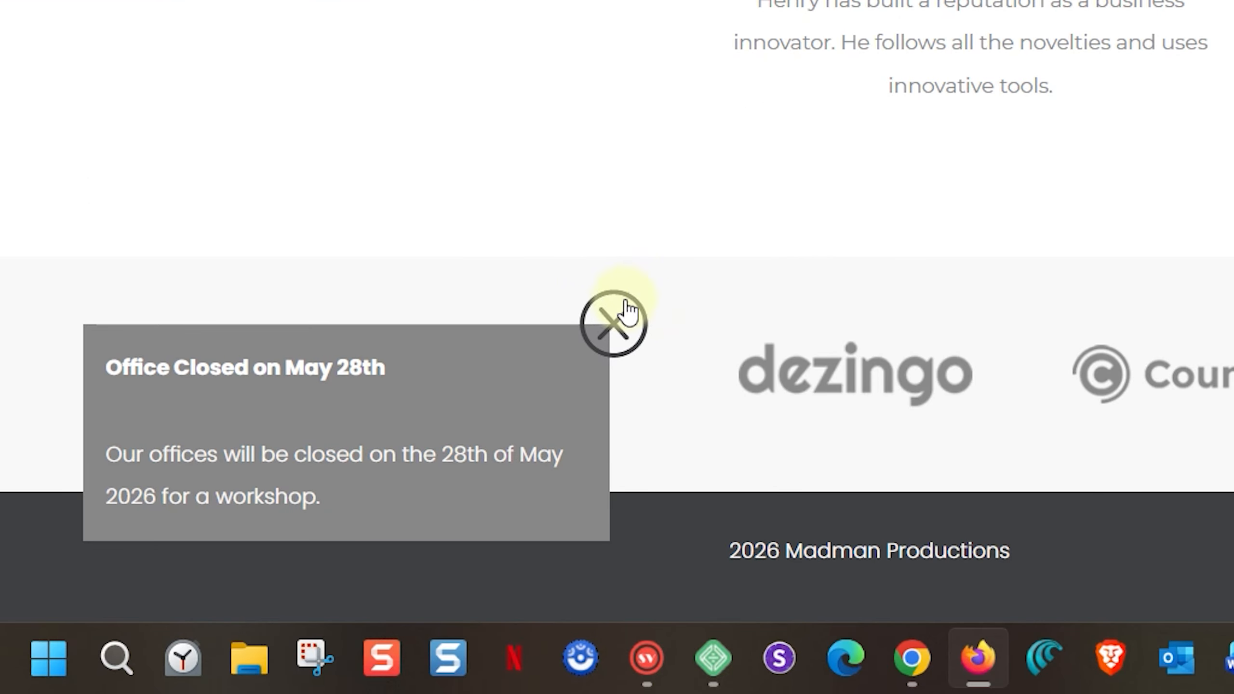
pyautogui.click(613, 327)
pyautogui.scroll(10, 256, 490)
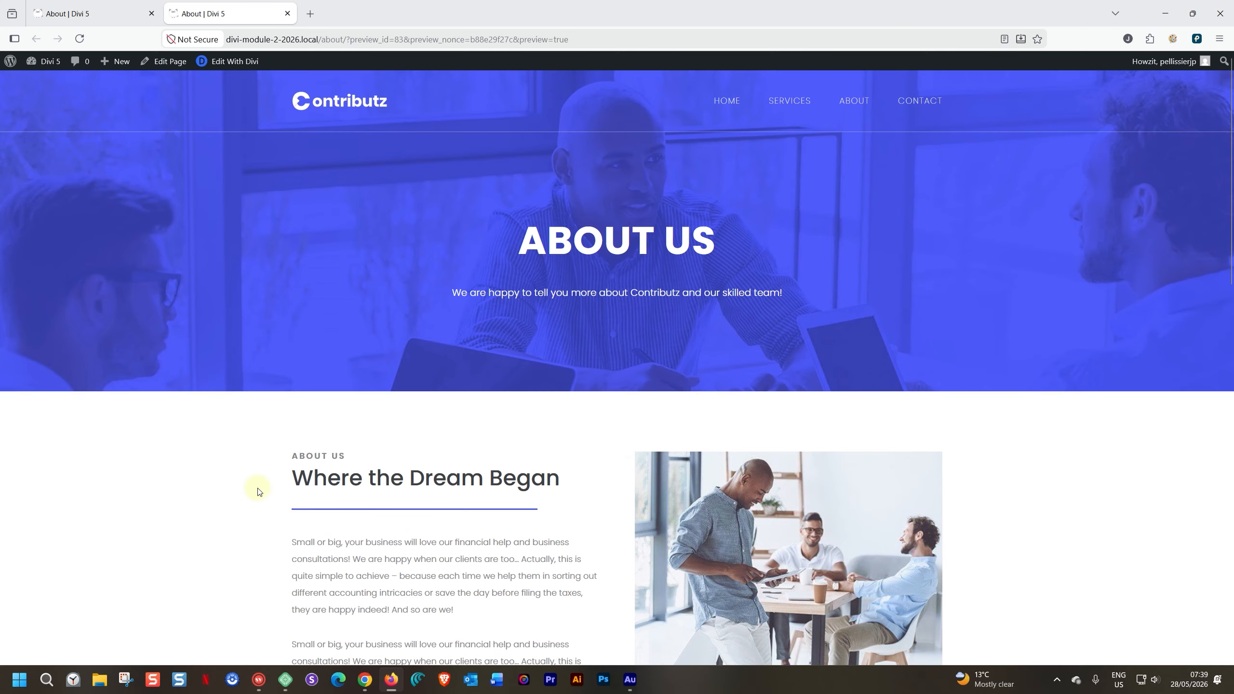
pyautogui.scroll(-10, 256, 486)
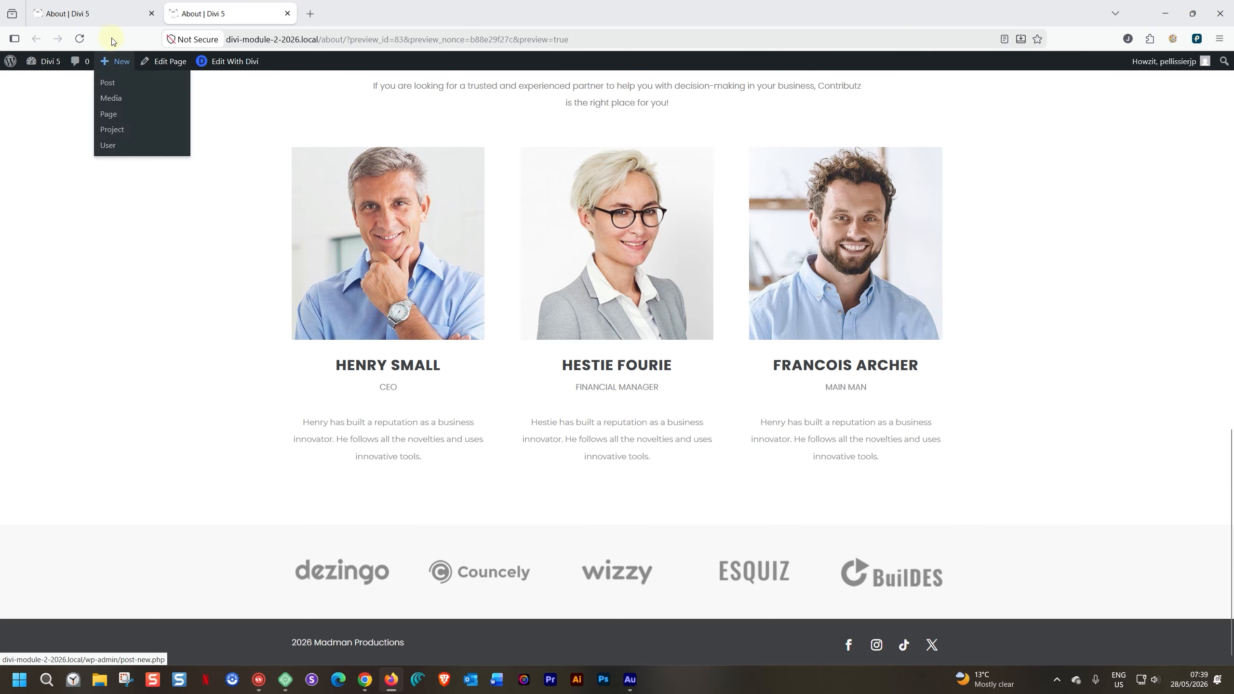
# - Reload the About page preview, check the notice along the whole page, and dismiss it with the close icon
pyautogui.click(84, 38)
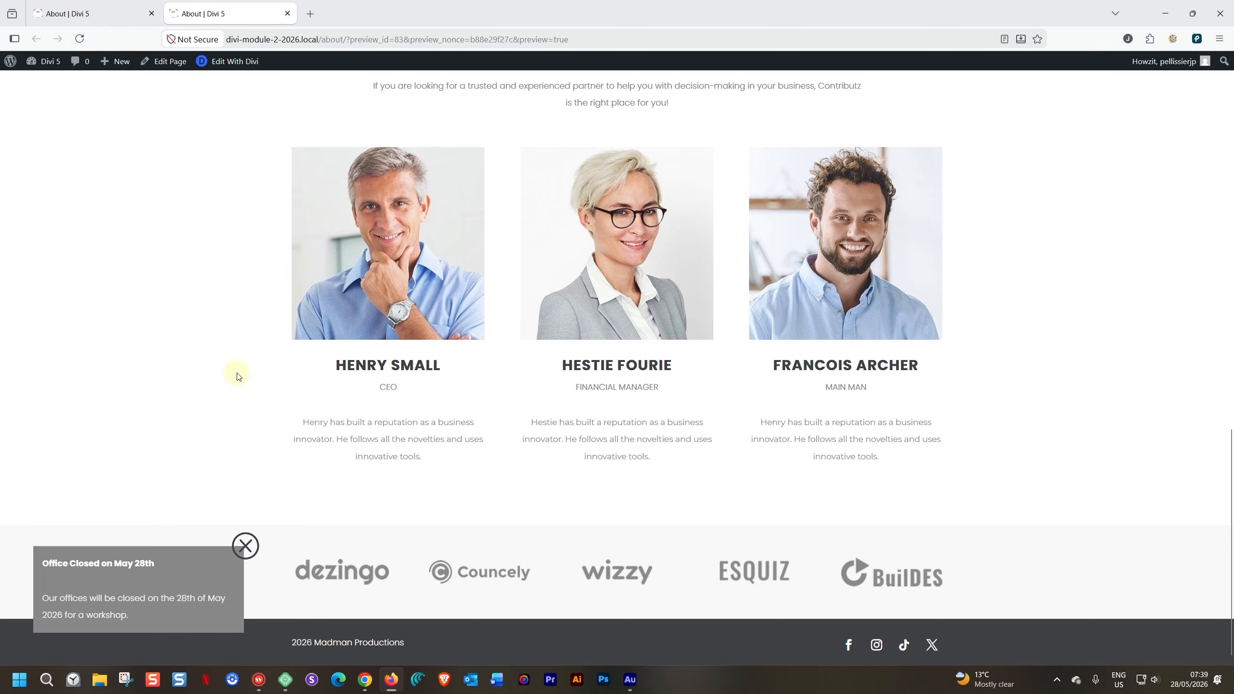
pyautogui.scroll(5, 232, 362)
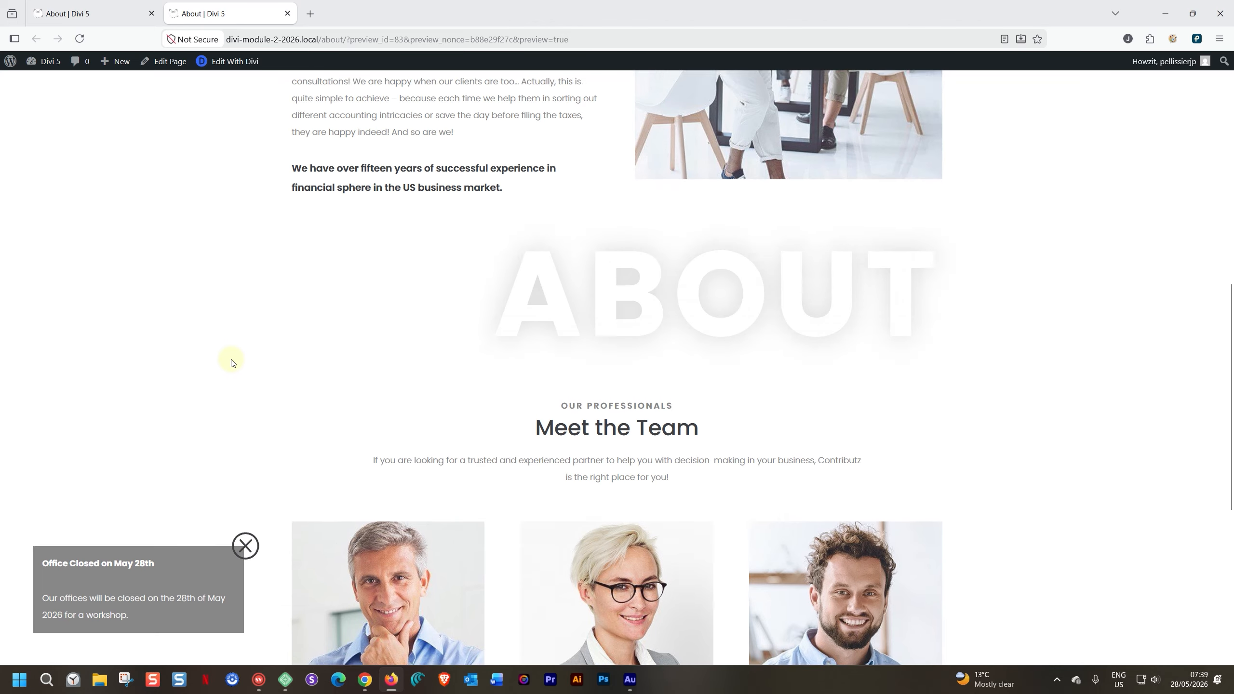
pyautogui.scroll(12, 232, 362)
pyautogui.scroll(-9, 232, 362)
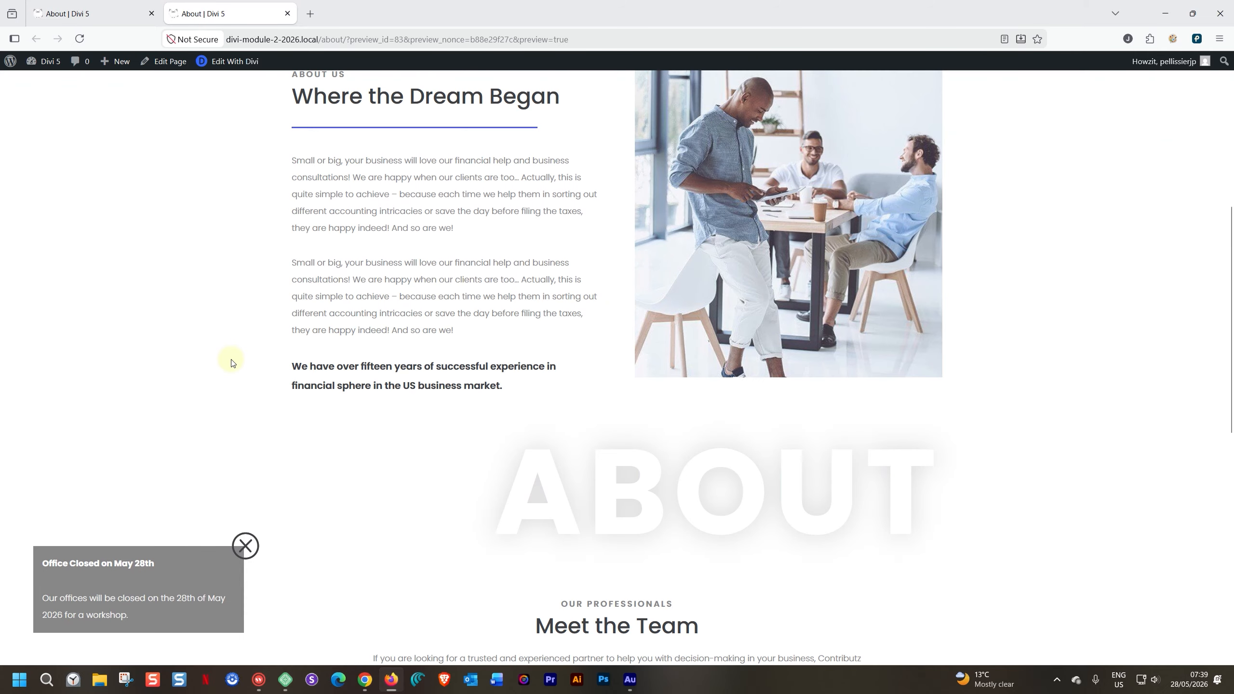
pyautogui.scroll(-8, 232, 362)
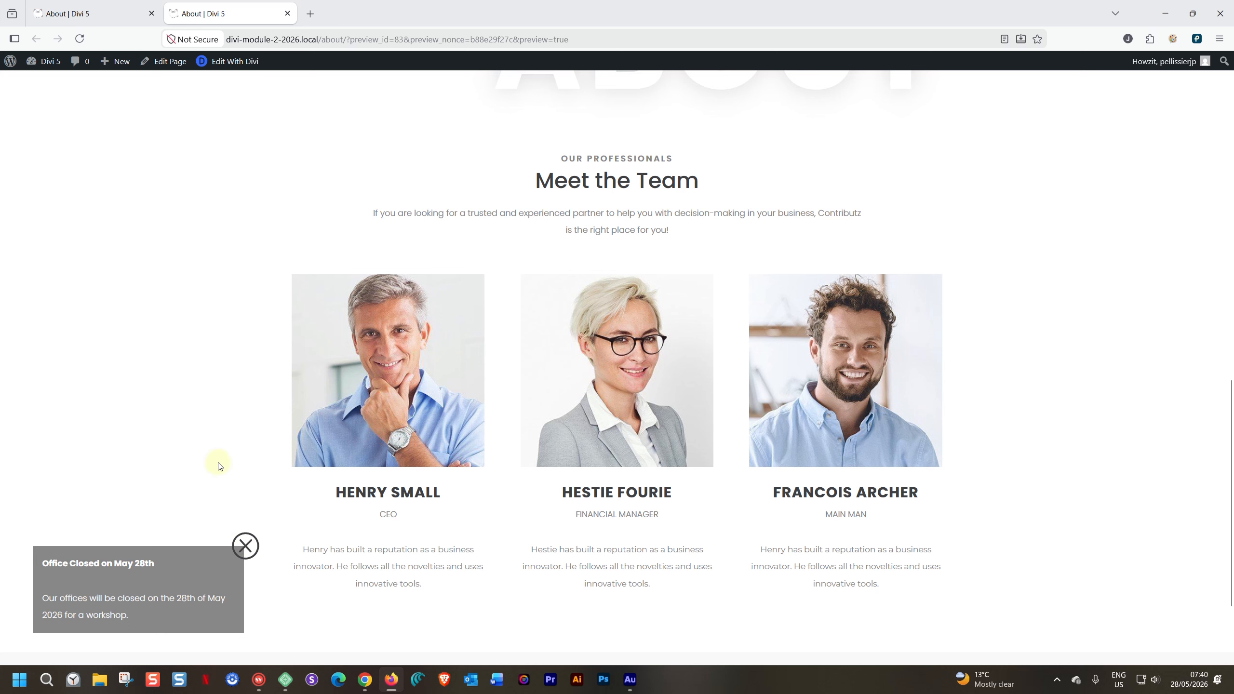
pyautogui.scroll(10, 204, 412)
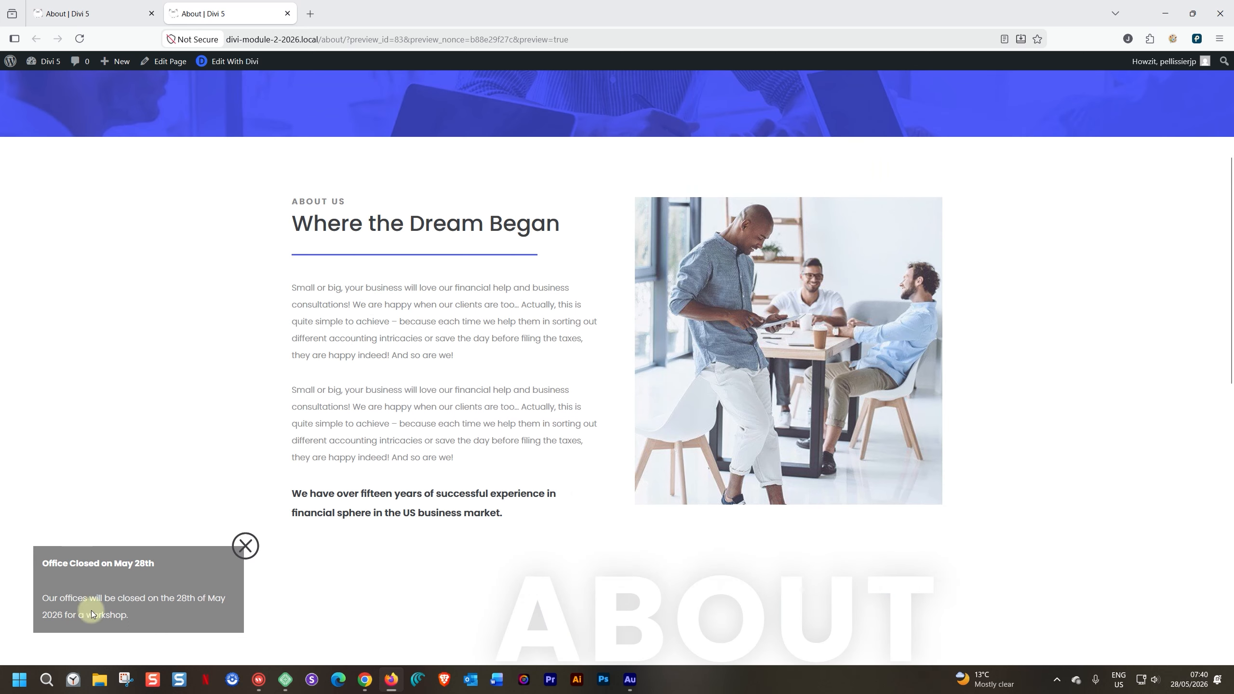
pyautogui.scroll(5, 193, 524)
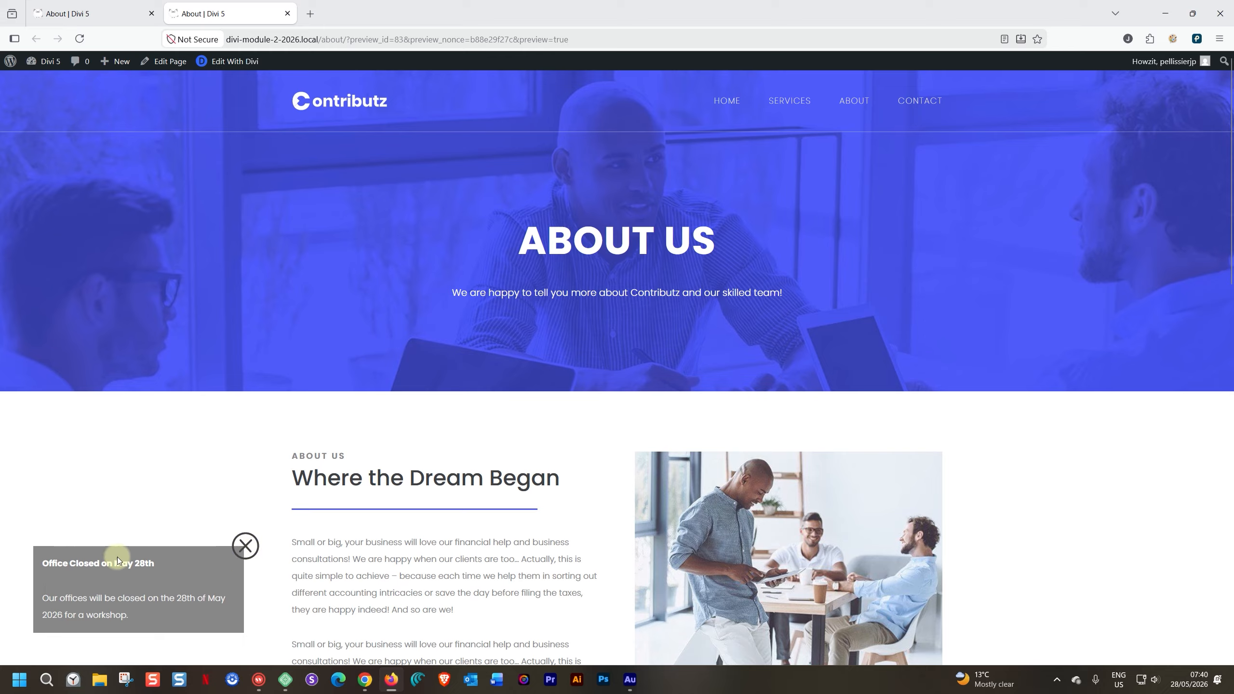
pyautogui.click(244, 546)
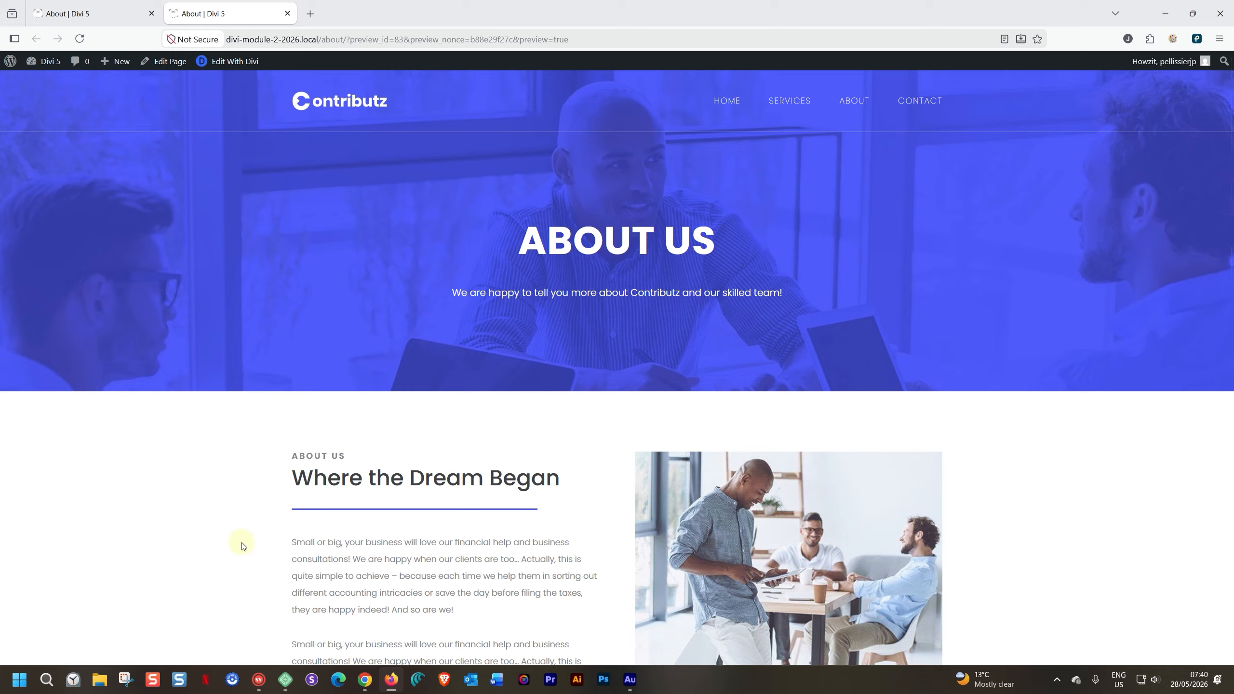
# - Return to the builder, view the canvas overview, and reopen the Notice - Team Building canvas
pyautogui.click(106, 18)
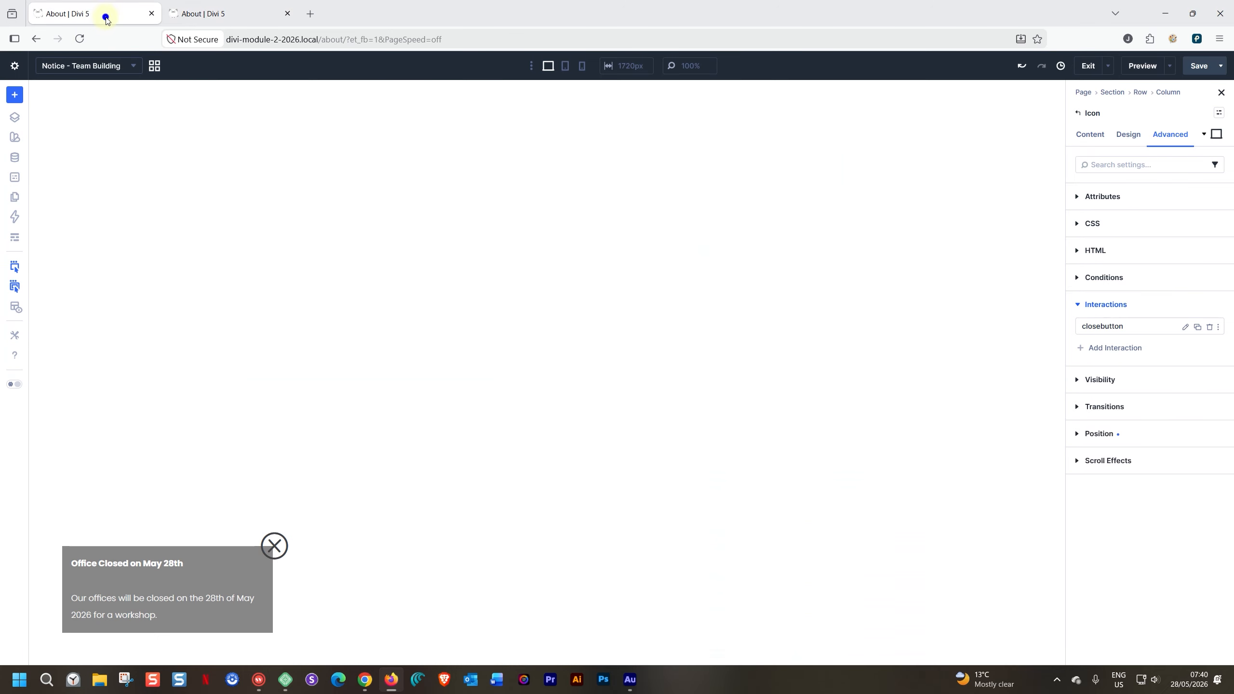
pyautogui.click(155, 67)
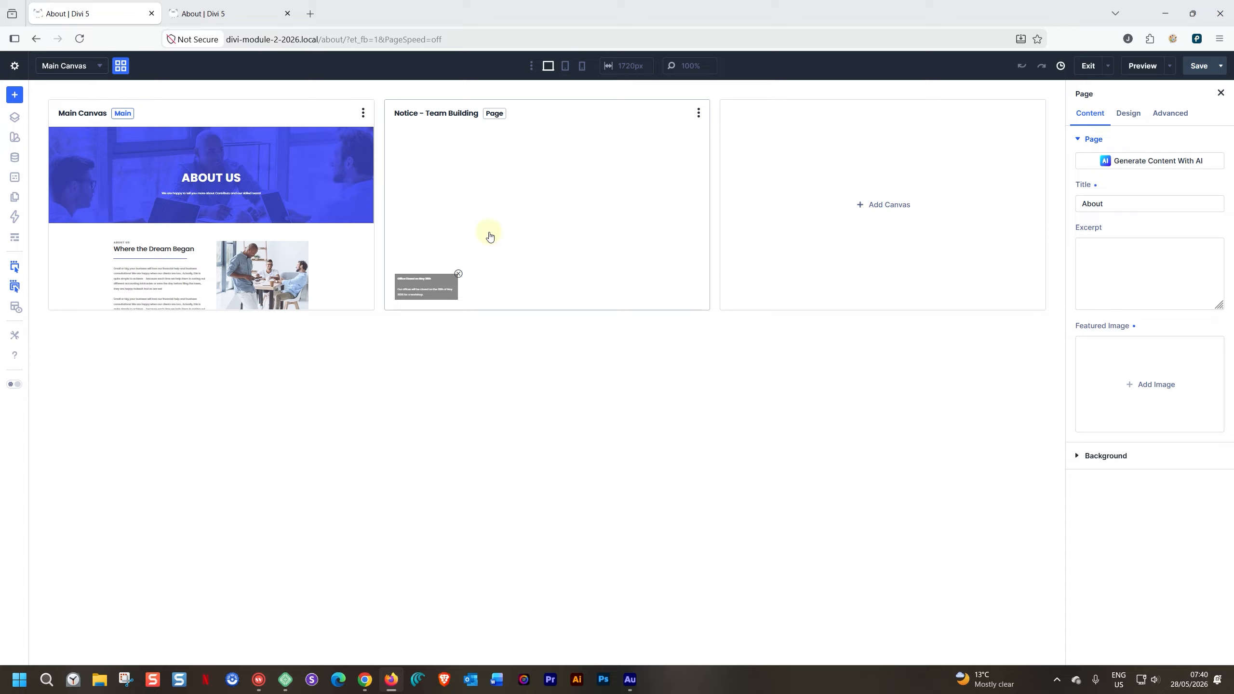
pyautogui.click(515, 231)
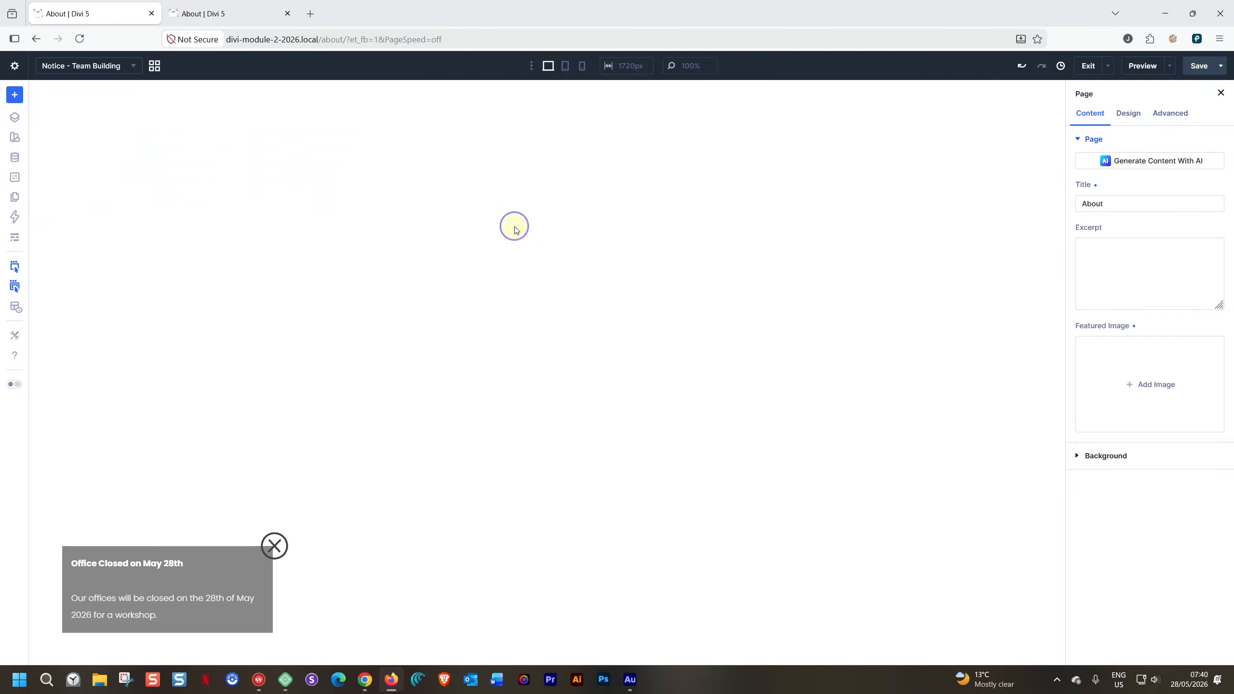
# - Find the notice's close icon in the icon library with "close" and replace it with the solid circled X
pyautogui.click(275, 553)
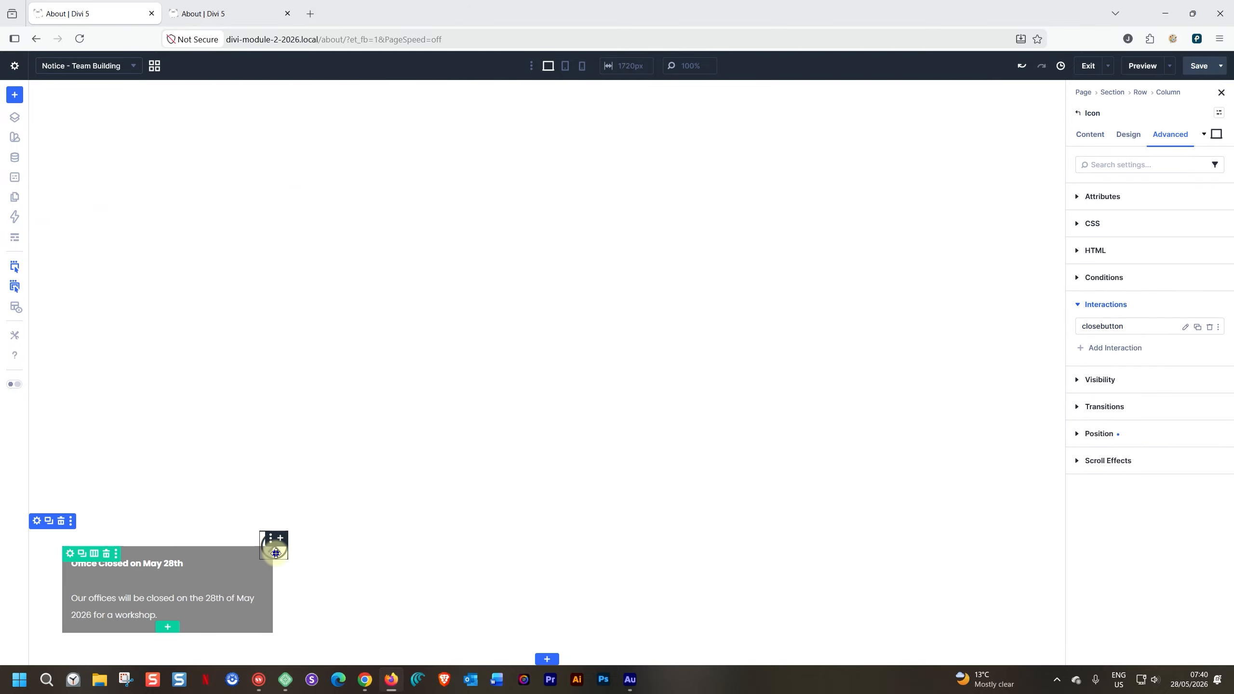
pyautogui.click(1125, 137)
pyautogui.click(1079, 223)
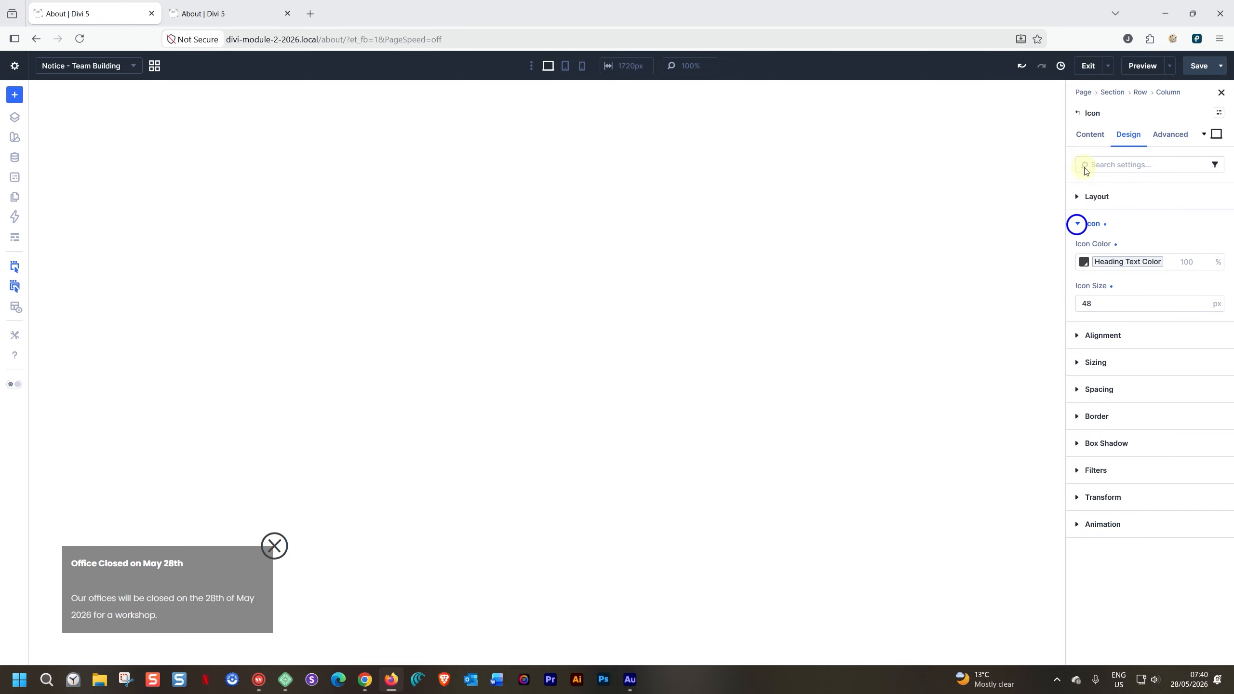
pyautogui.click(1087, 134)
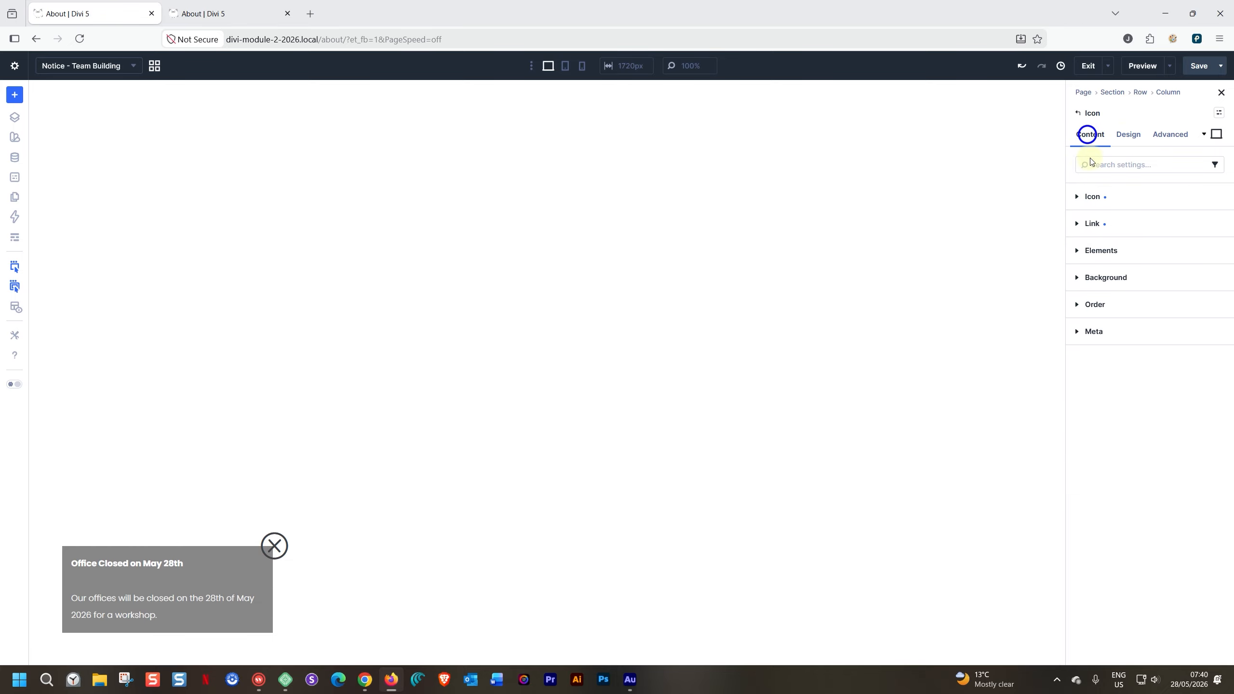
pyautogui.click(1080, 196)
pyautogui.click(1111, 233)
pyautogui.write('cl')
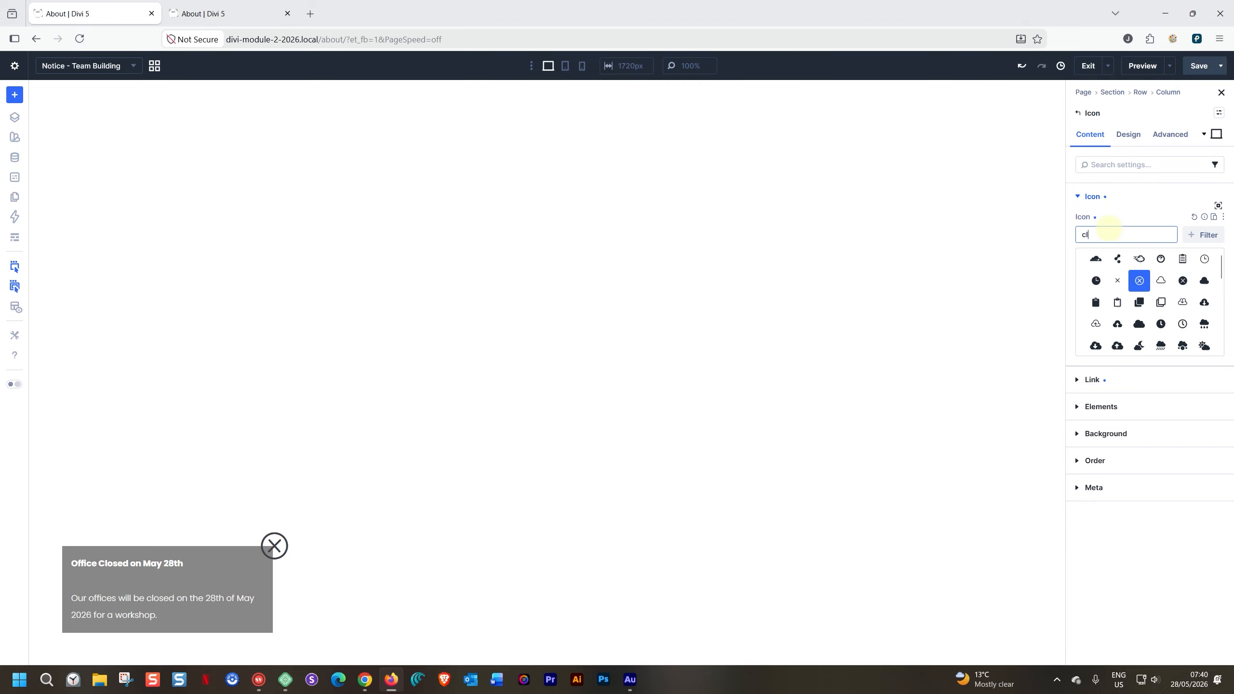
pyautogui.write('ose')
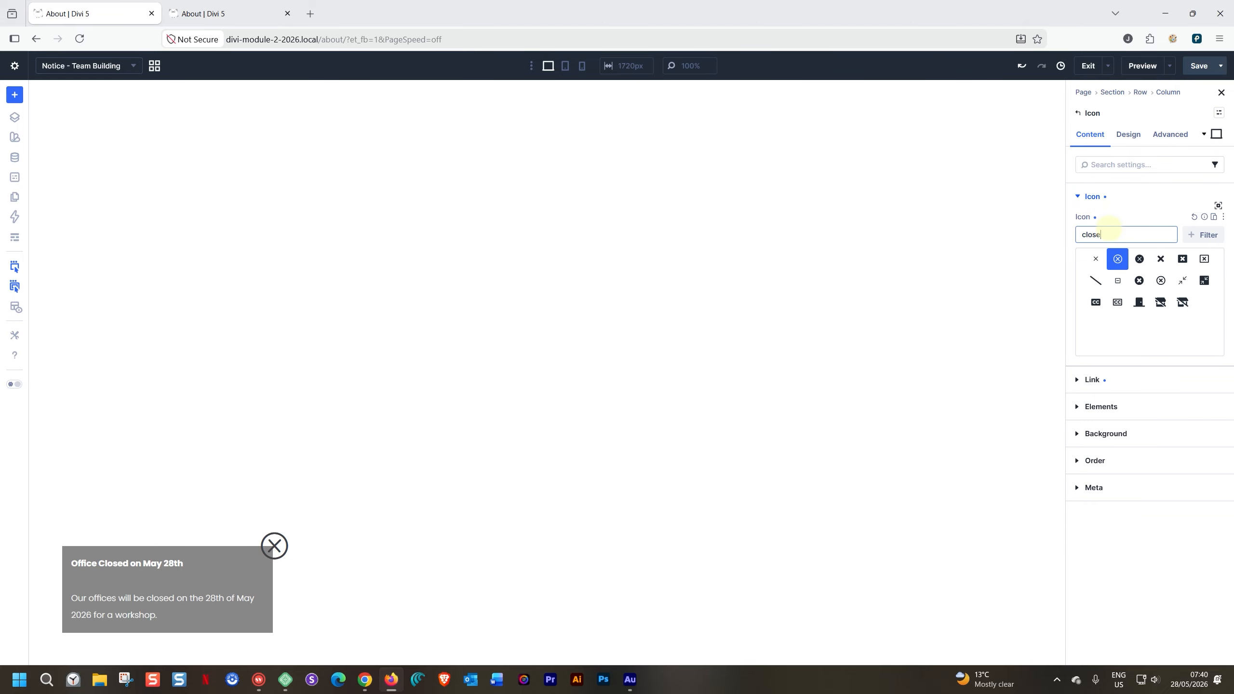
pyautogui.click(1139, 259)
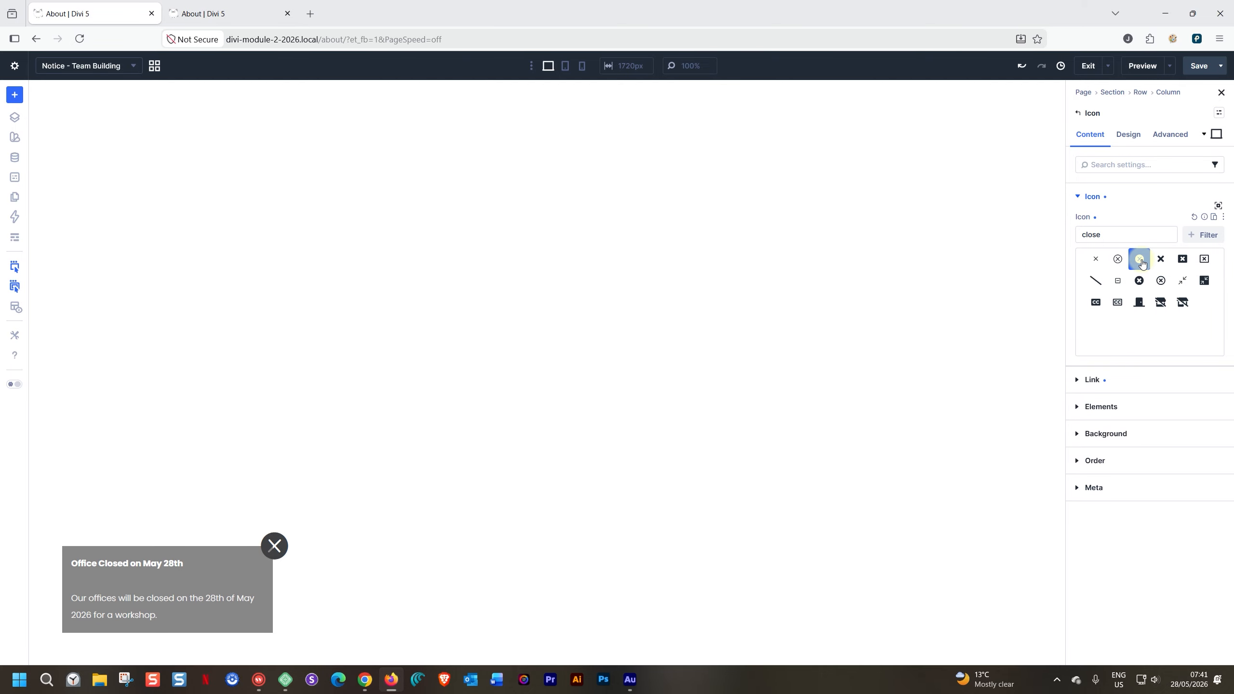
# - Save the page and test dismissing the notice with the solid close icon in the reloaded About page preview
pyautogui.click(1198, 66)
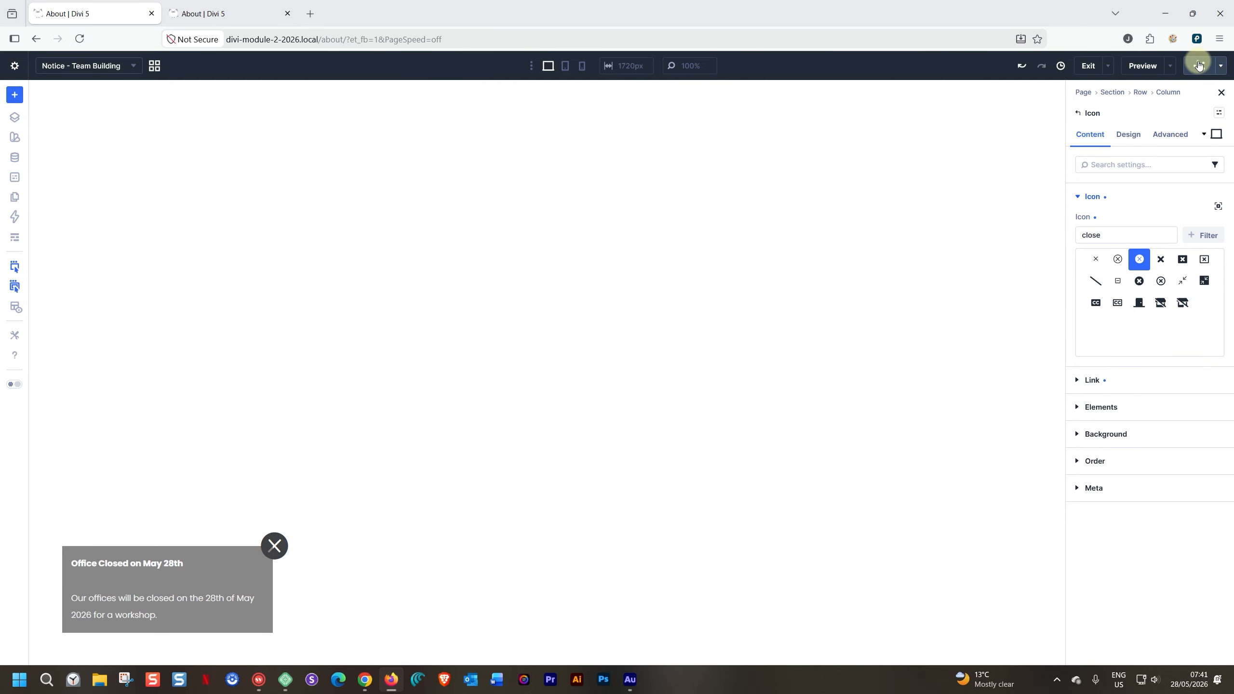
pyautogui.click(245, 13)
pyautogui.click(79, 38)
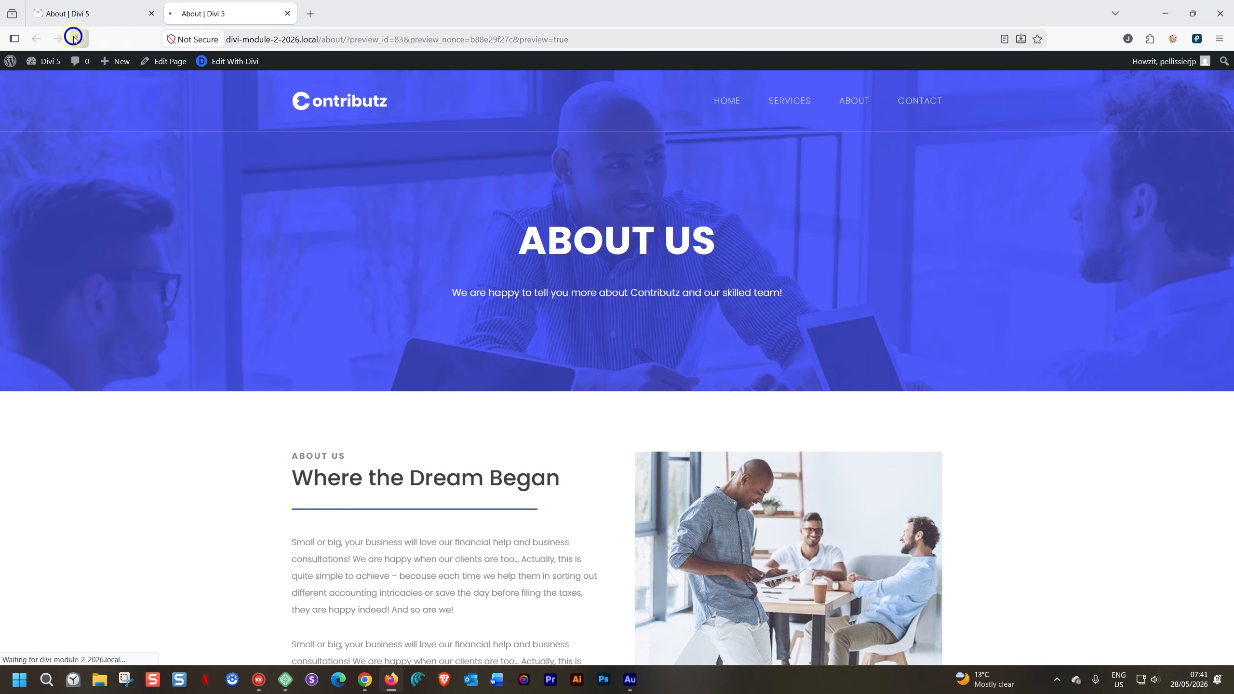
pyautogui.click(245, 545)
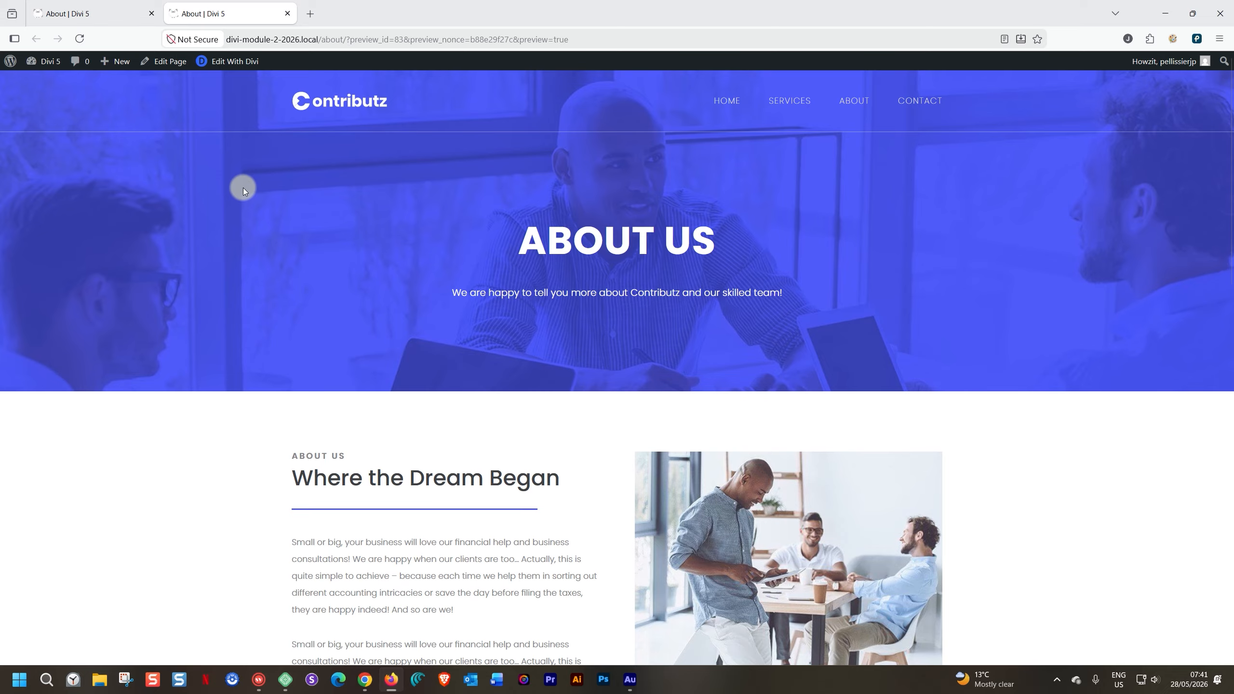
# - Reload the About page preview and open it in the multi-device responsive viewer
pyautogui.click(79, 39)
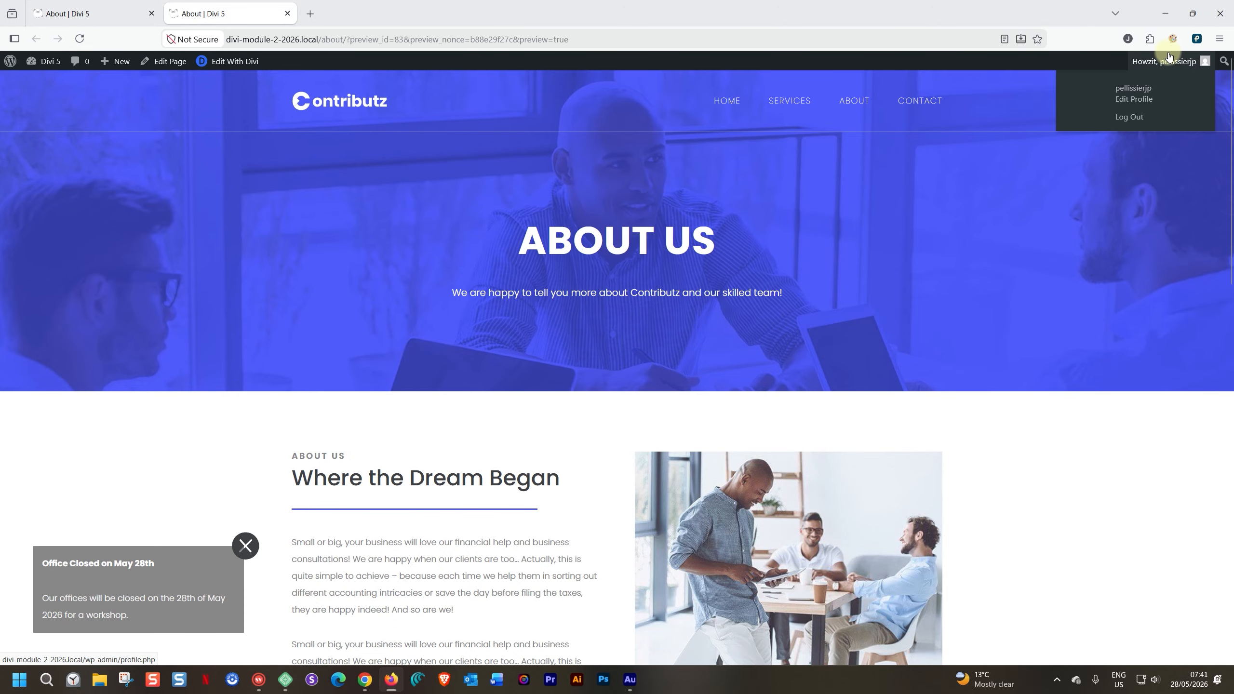
pyautogui.click(1198, 39)
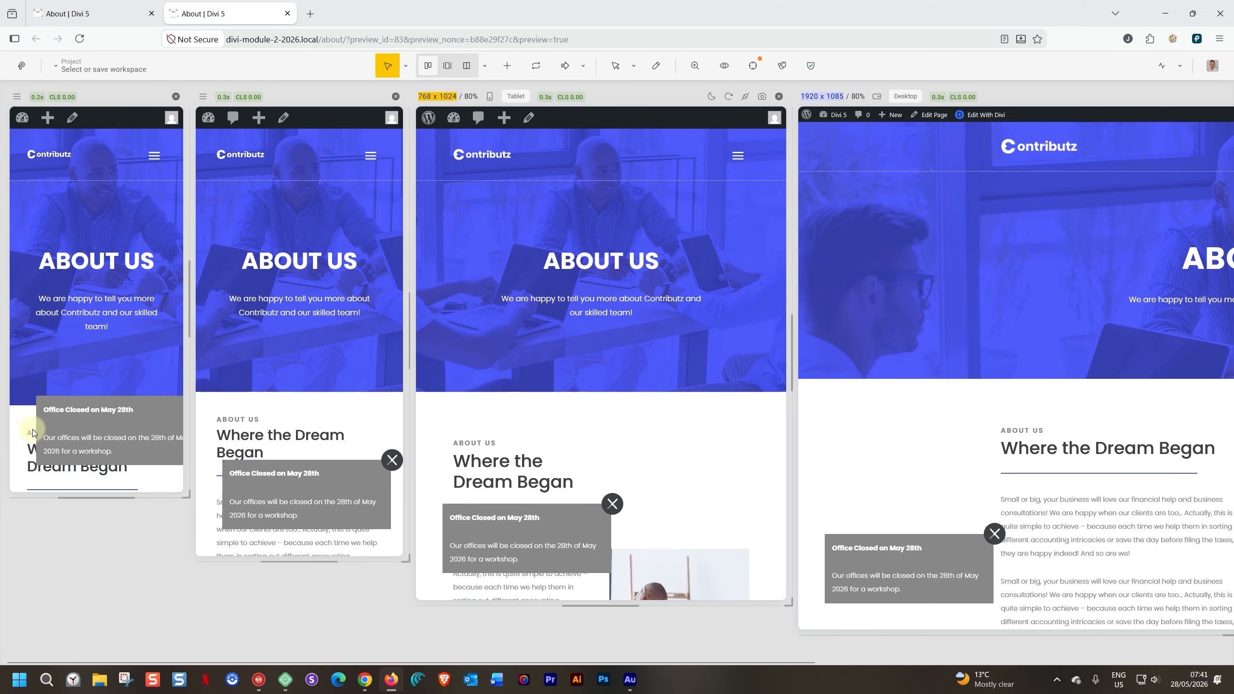
# - Return to the builder, set the notice section's left padding to 0 px for the phone view, and save the page
pyautogui.click(96, 13)
pyautogui.click(581, 66)
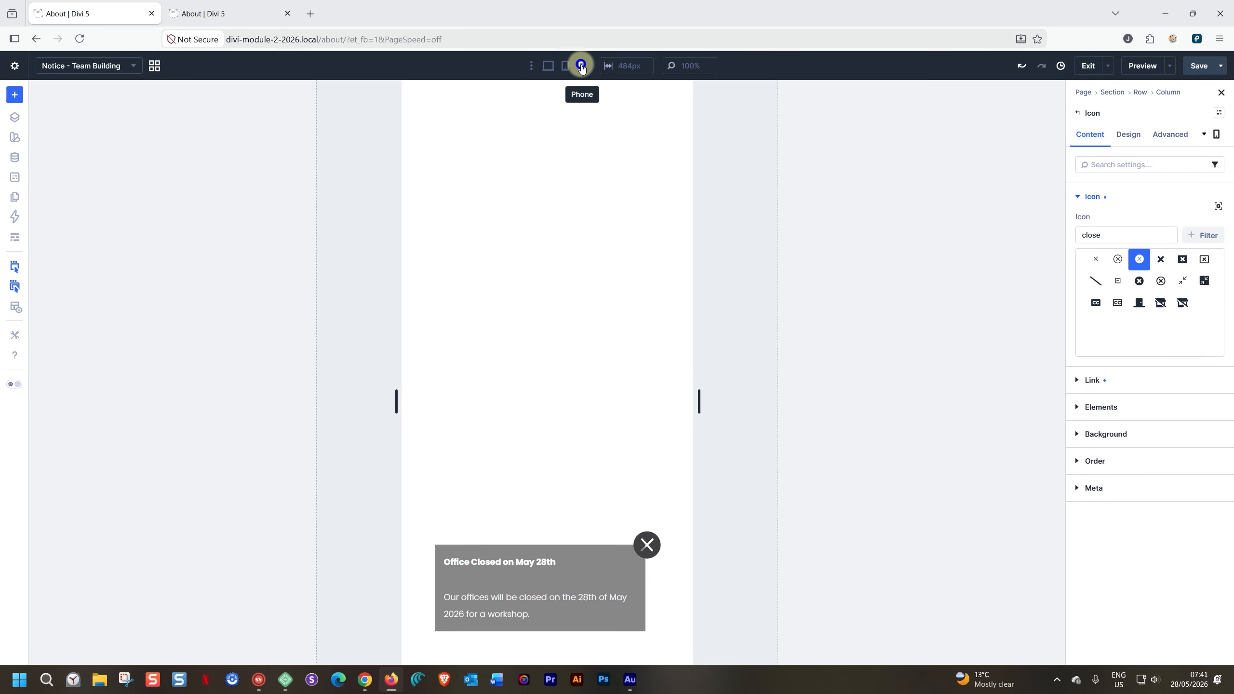
pyautogui.click(469, 530)
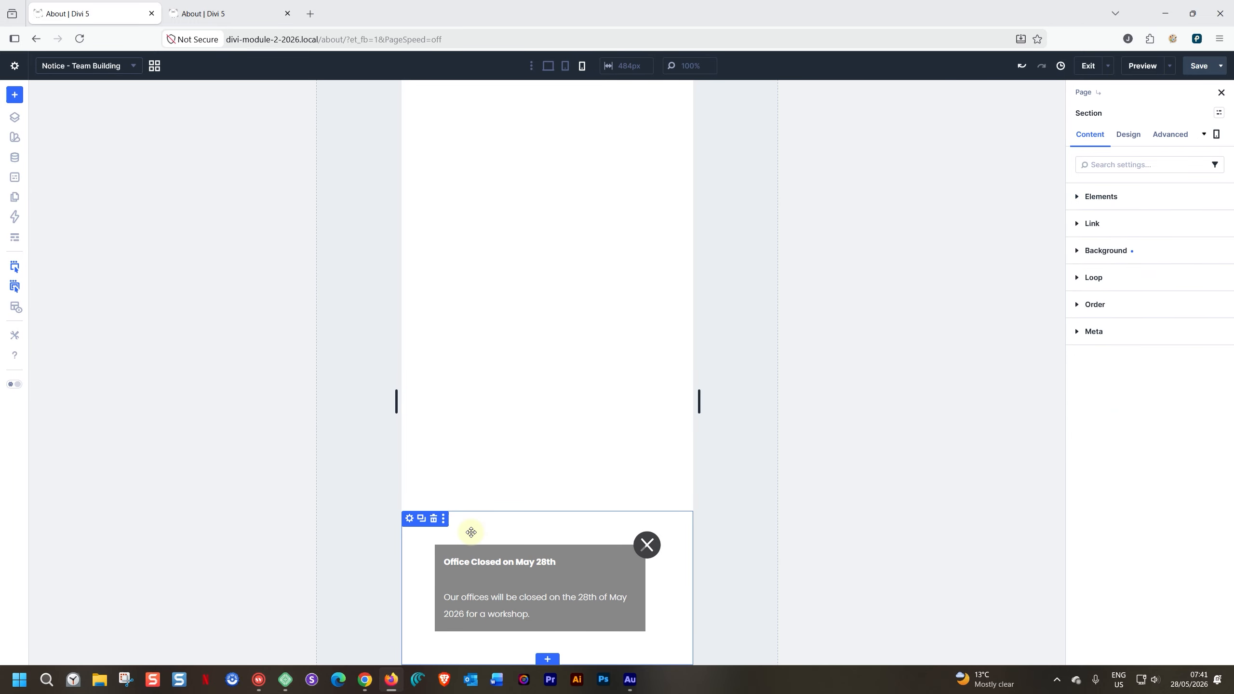
pyautogui.click(1127, 134)
pyautogui.click(1083, 276)
pyautogui.click(1088, 444)
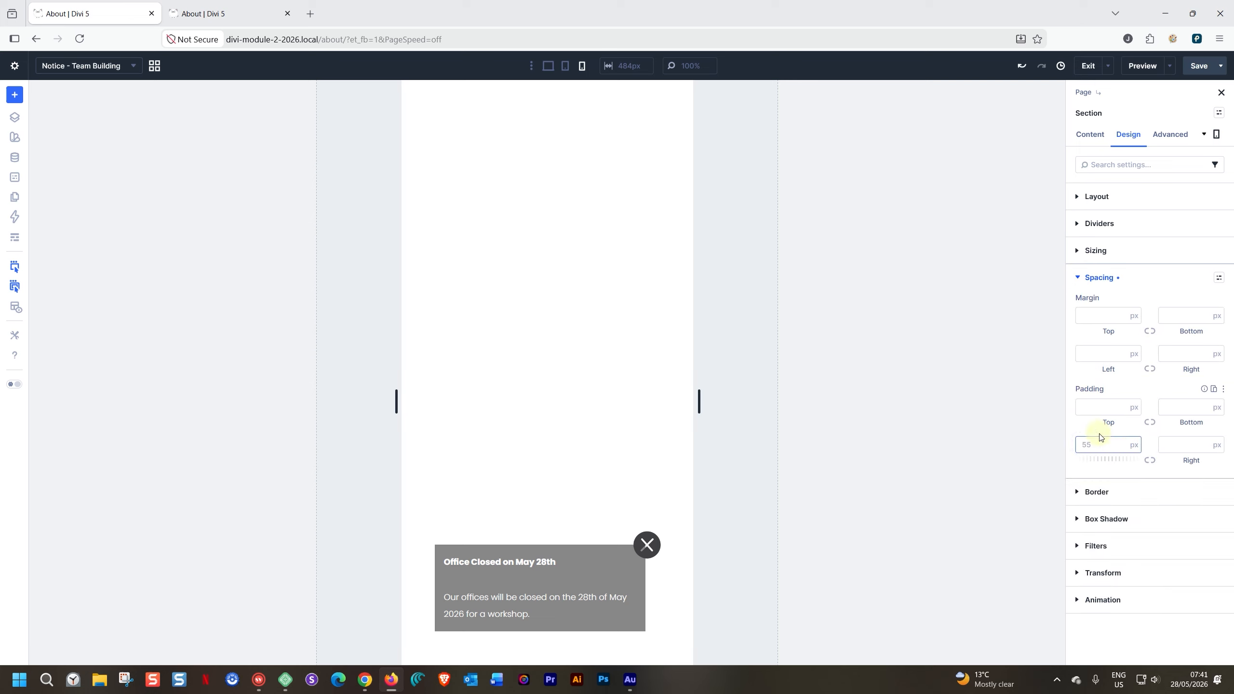
pyautogui.write('0')
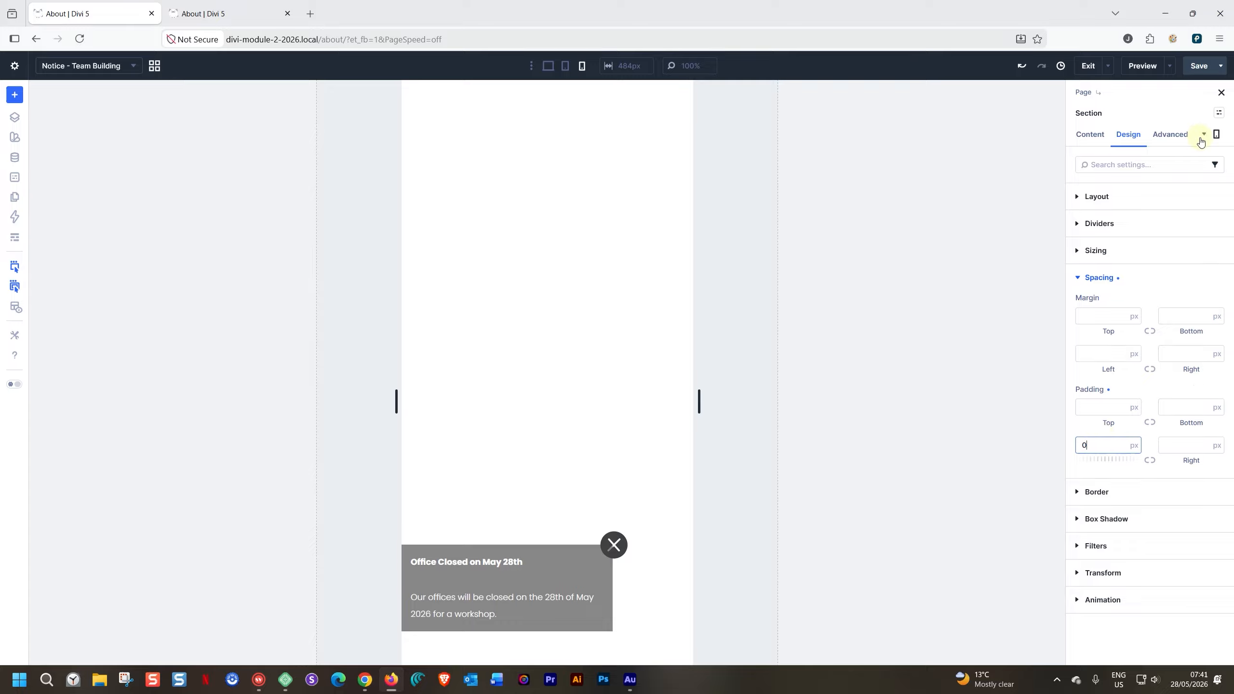
pyautogui.click(1200, 68)
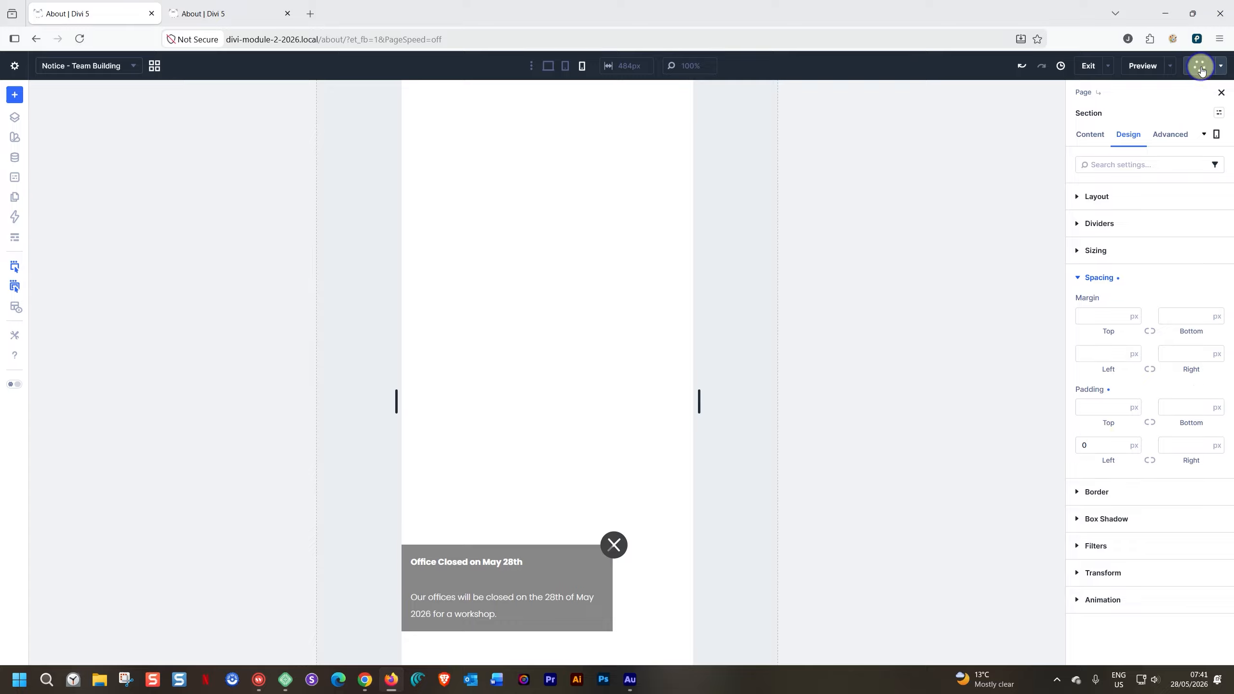
# - Reload the multi-device preview, check the notice along the page at each width, and dismiss it on the smallest phone
pyautogui.click(234, 9)
pyautogui.click(79, 39)
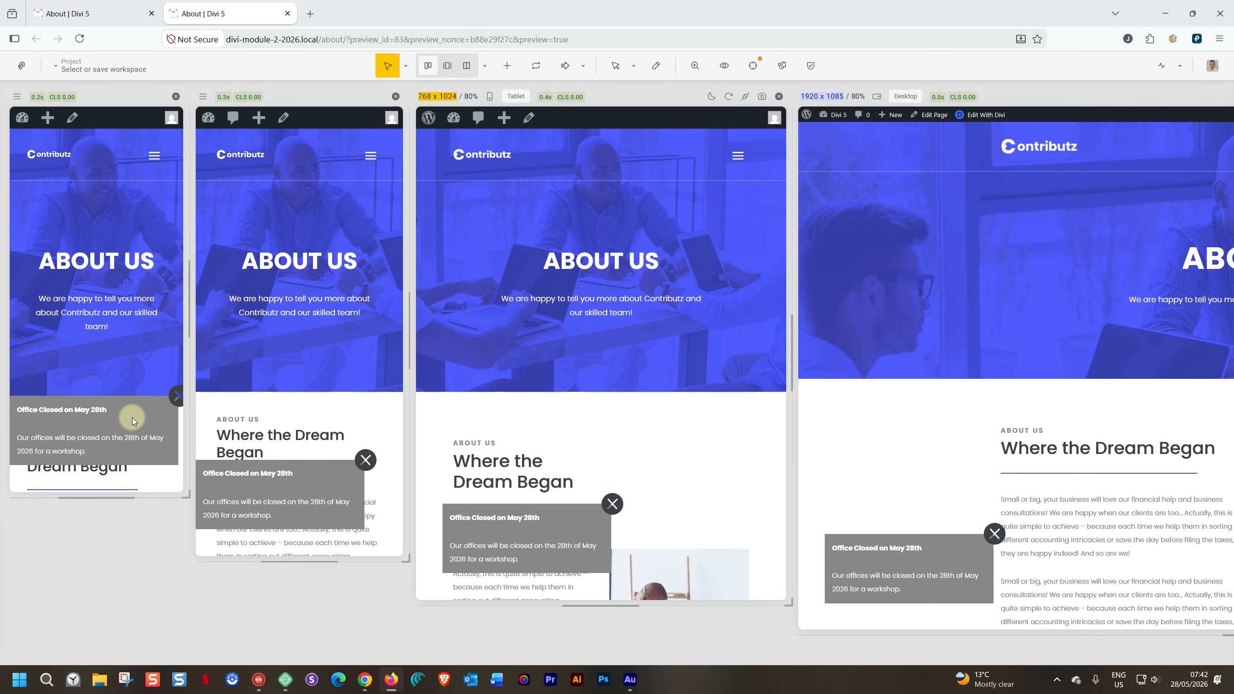
pyautogui.scroll(-5, 303, 328)
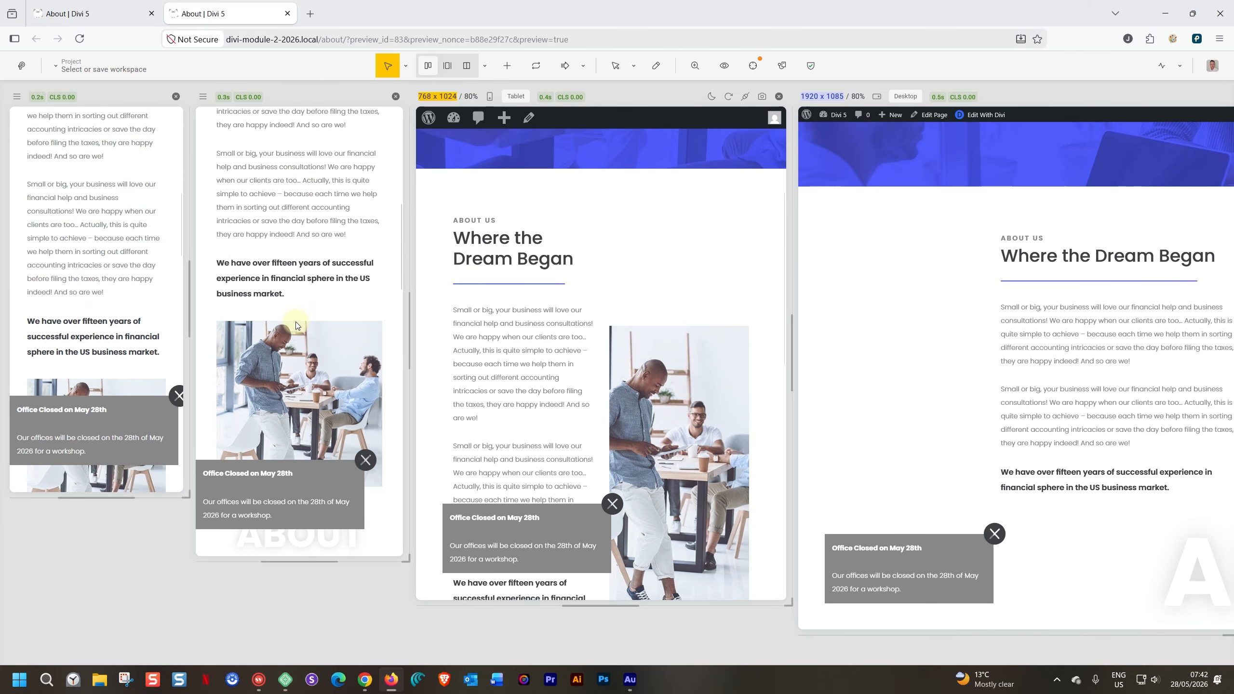
pyautogui.scroll(-10, 299, 325)
pyautogui.scroll(10, 297, 325)
pyautogui.scroll(5, 298, 325)
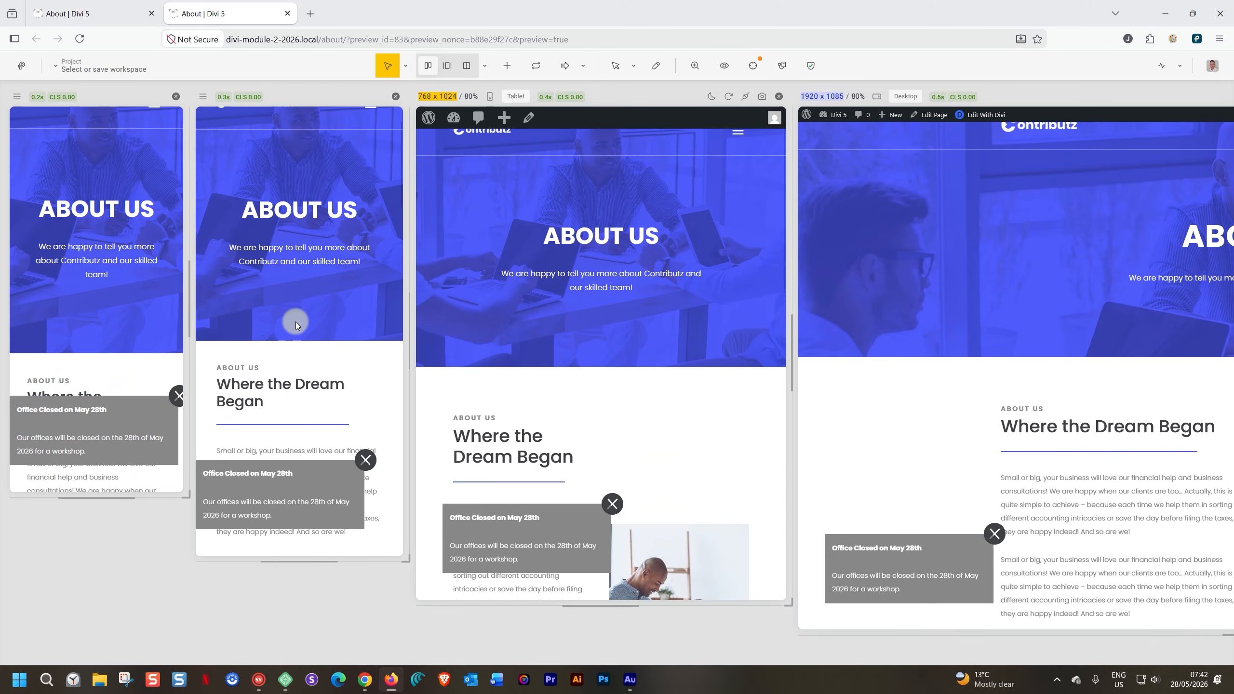
pyautogui.click(177, 399)
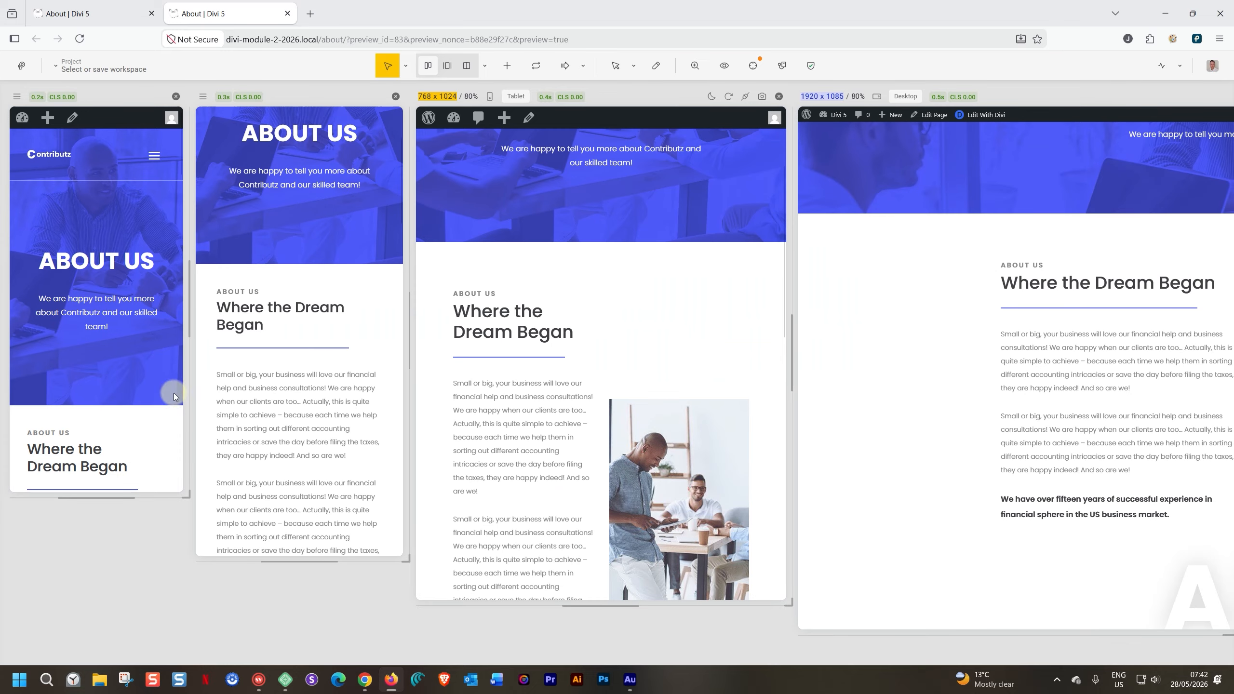
pyautogui.scroll(-5, 384, 354)
pyautogui.scroll(8, 384, 357)
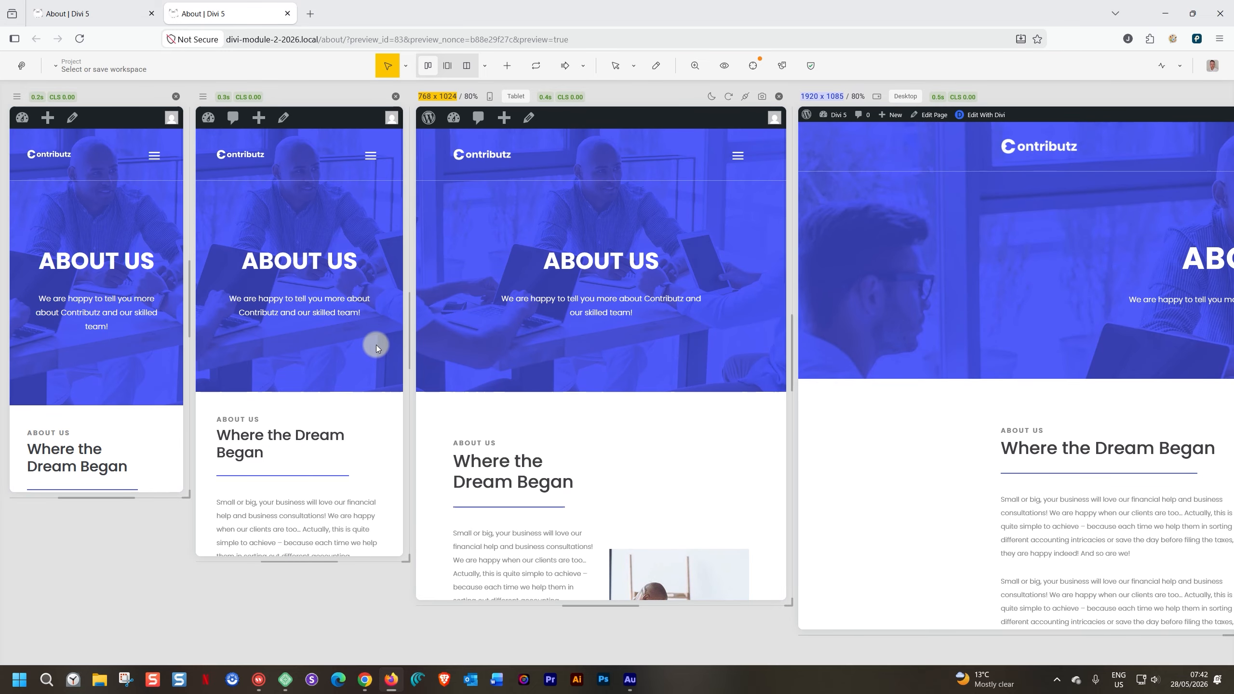
# - Return to the builder and switch the Notice - Team Building canvas to the desktop view
pyautogui.click(102, 13)
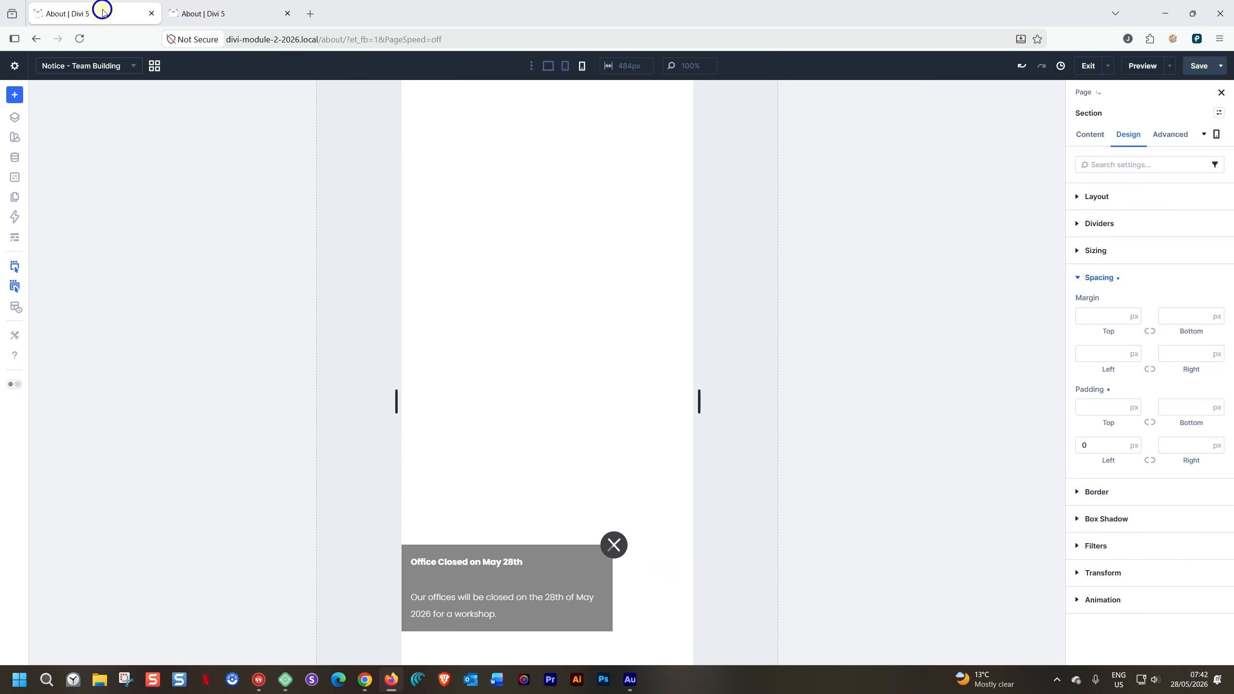
pyautogui.click(549, 66)
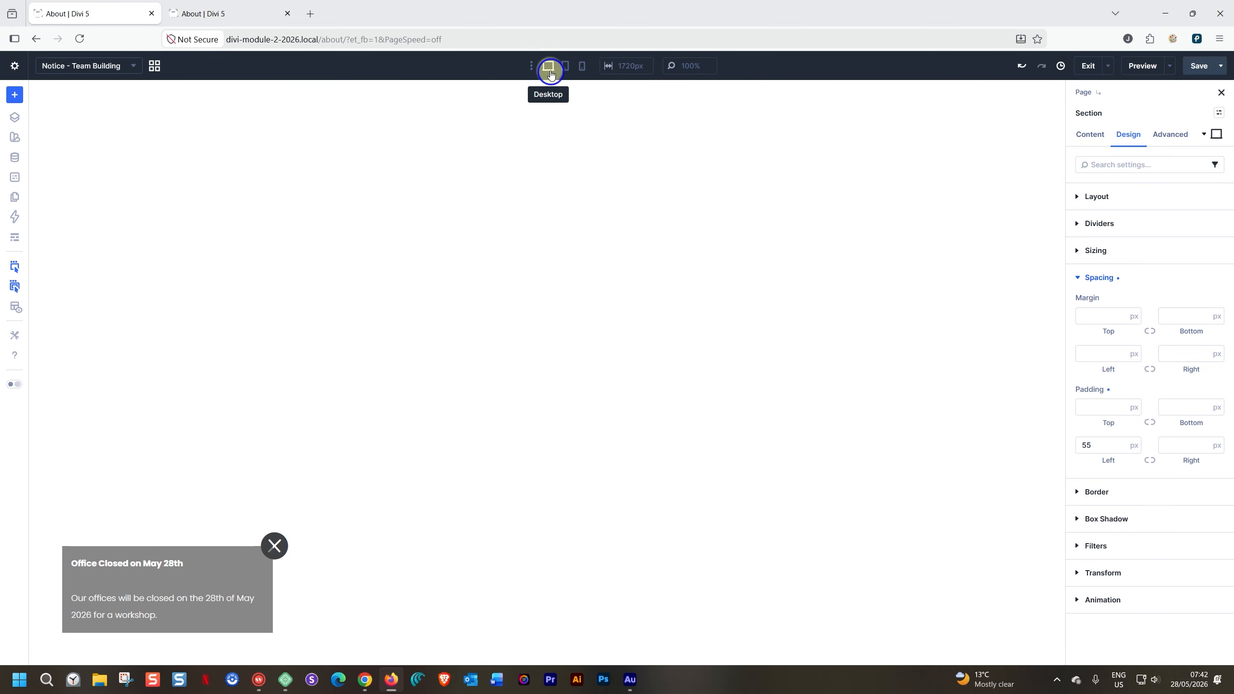